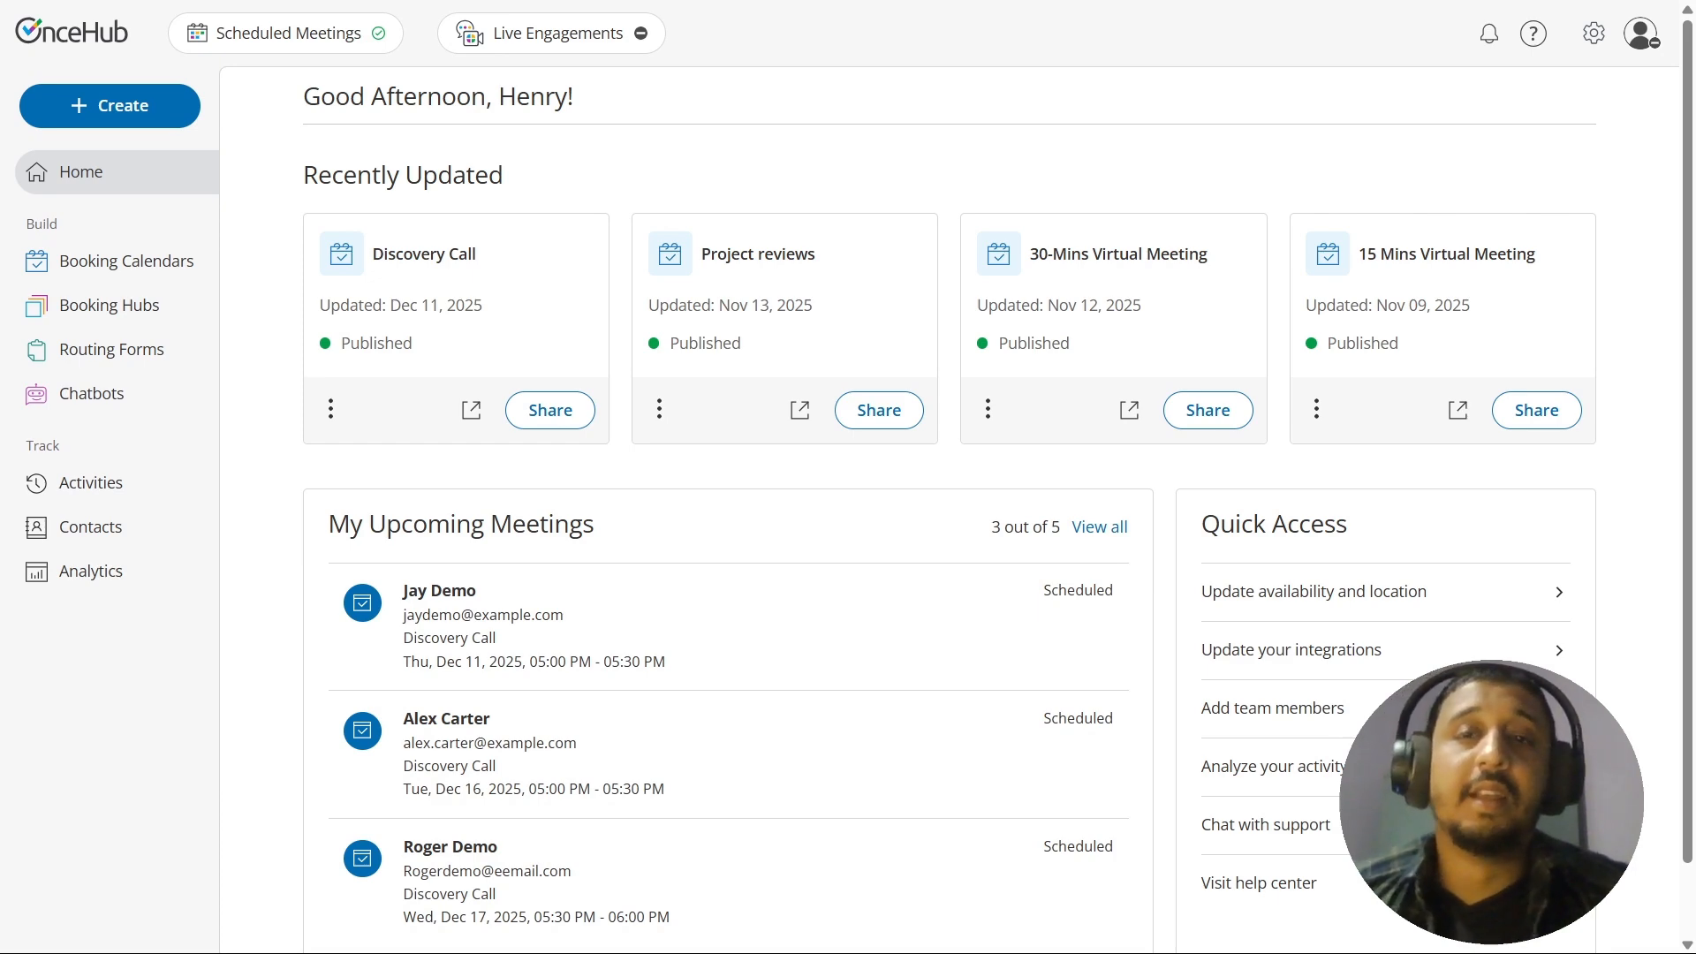
Step: Create a new guest notifications template named "Demo template" in the account's Guest Notifications settings
left_click(1595, 42)
left_click(1513, 223)
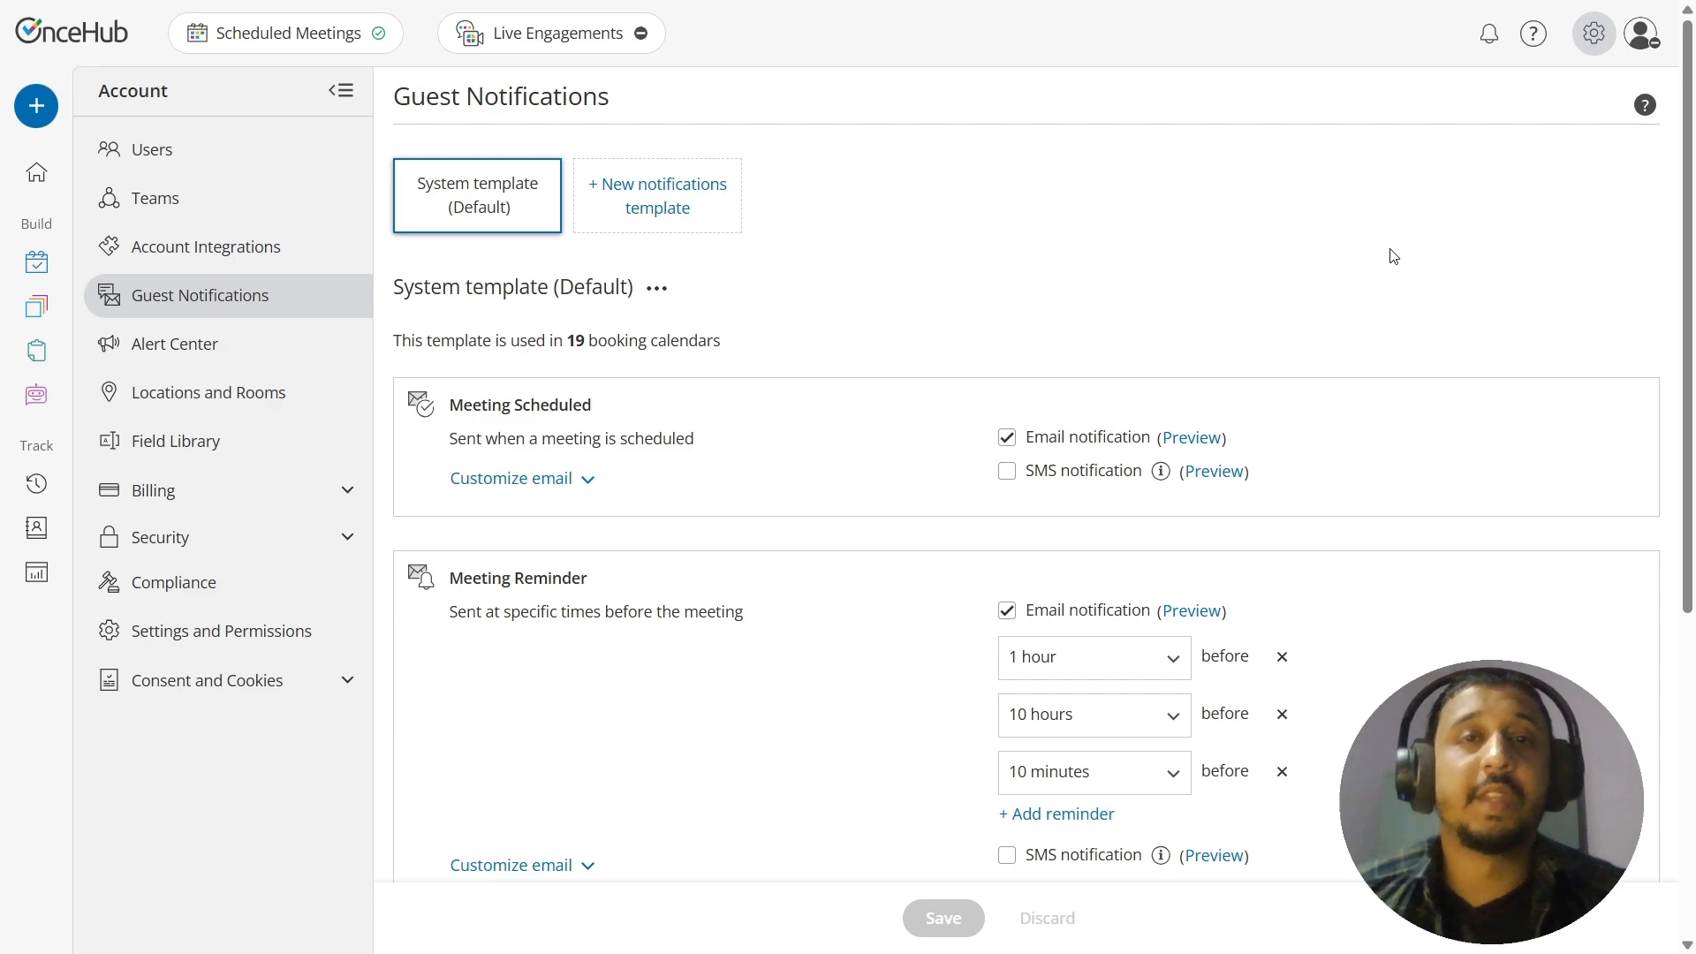
left_click(680, 203)
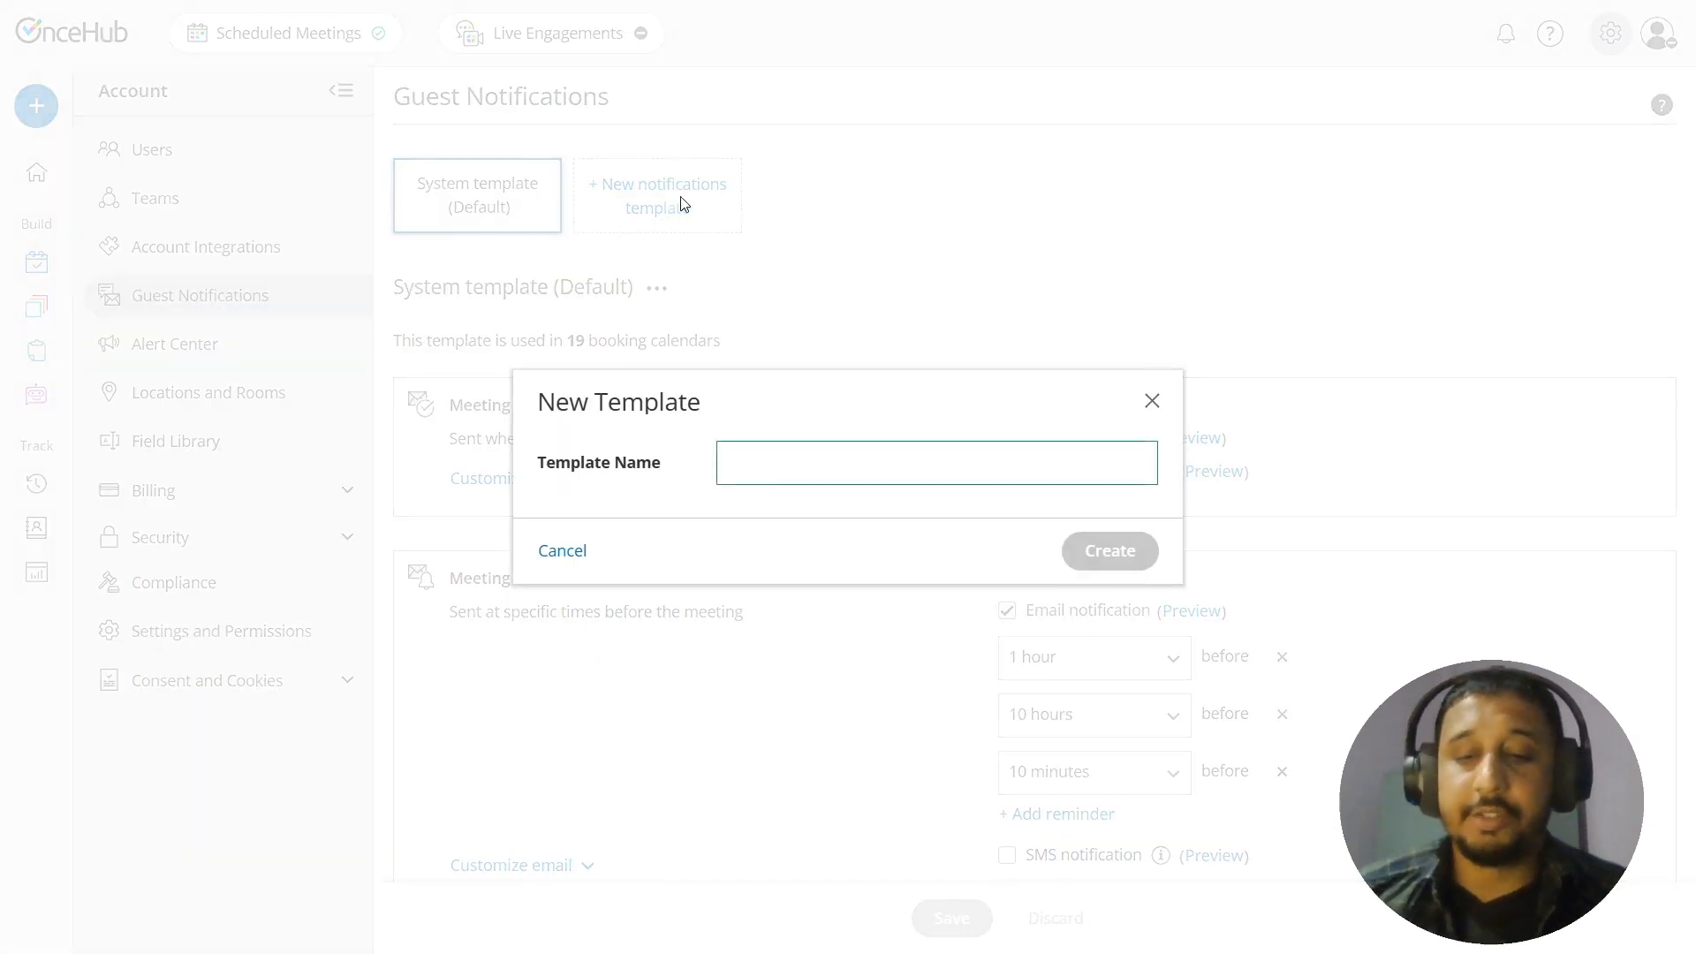
type("Demo template")
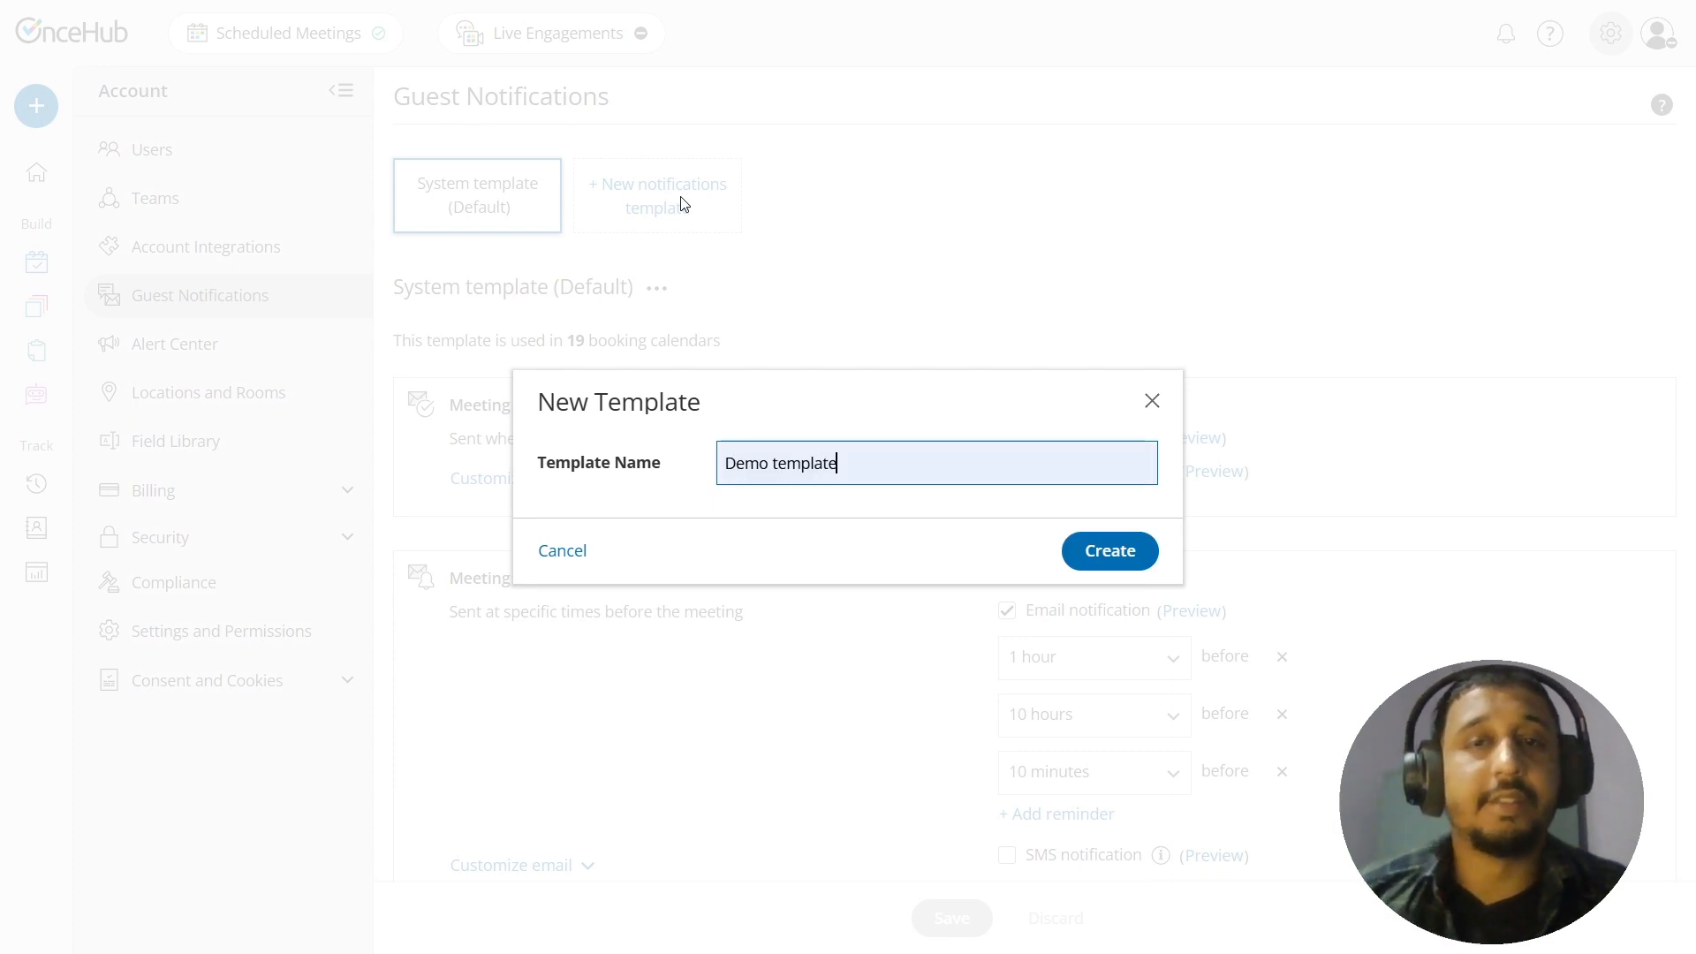
left_click(1104, 547)
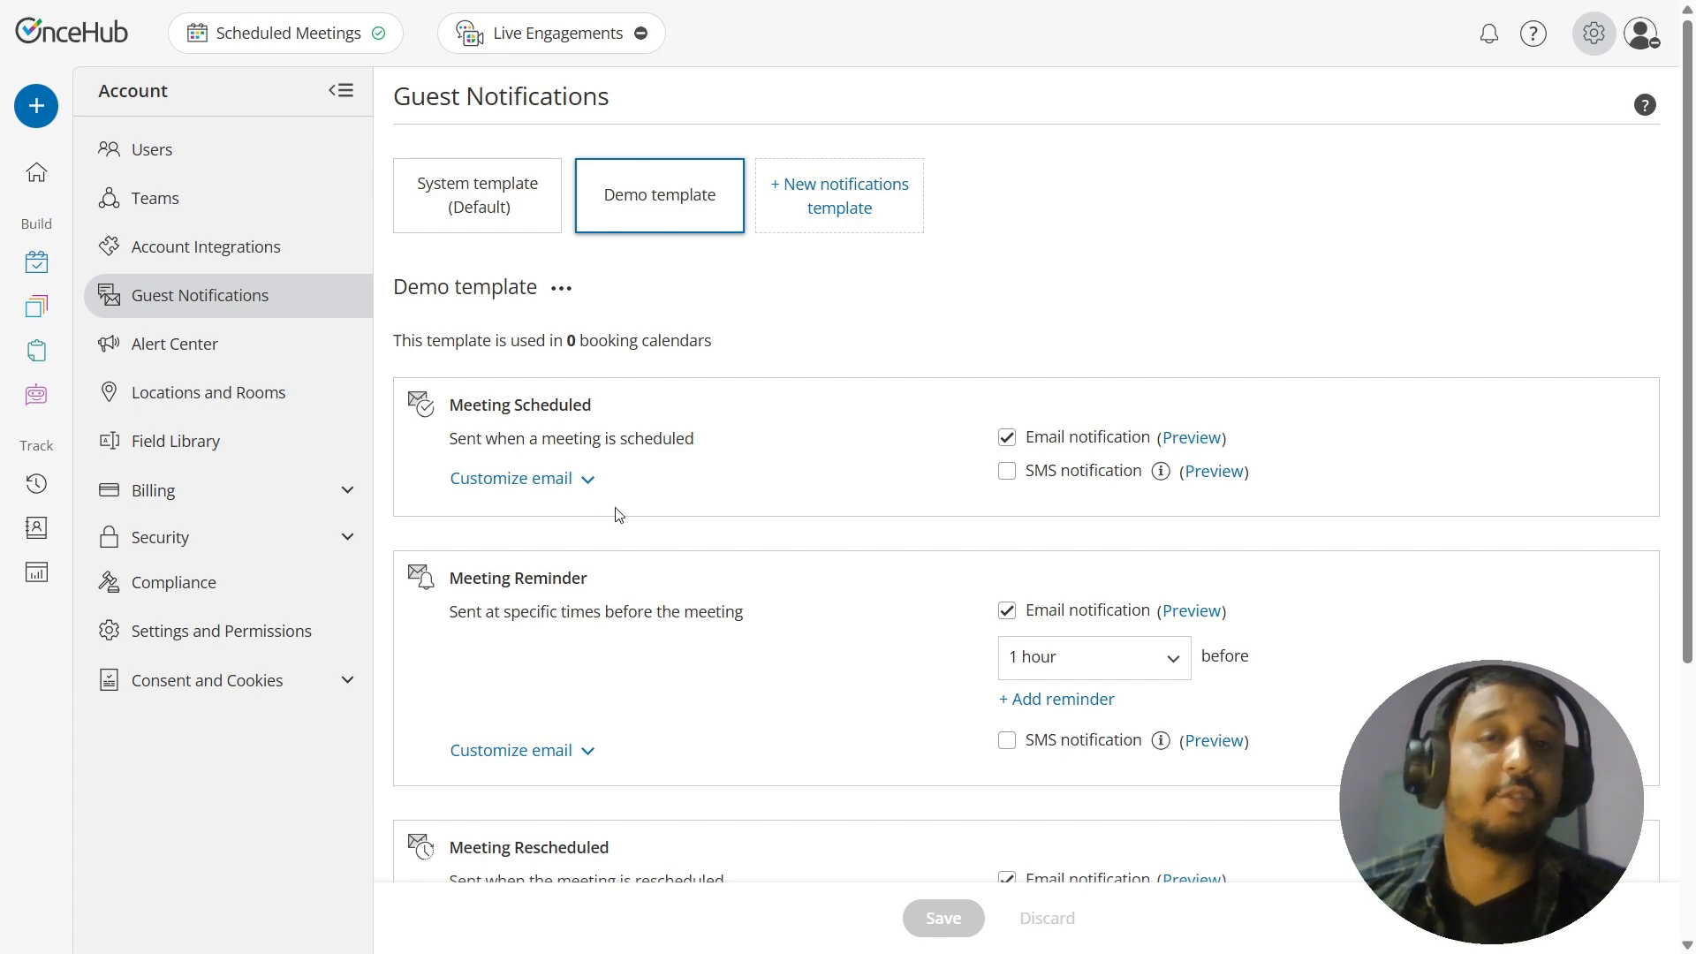
Step: Expand the Meeting Scheduled email customization in the Demo template and delete the entire default body content
left_click(584, 487)
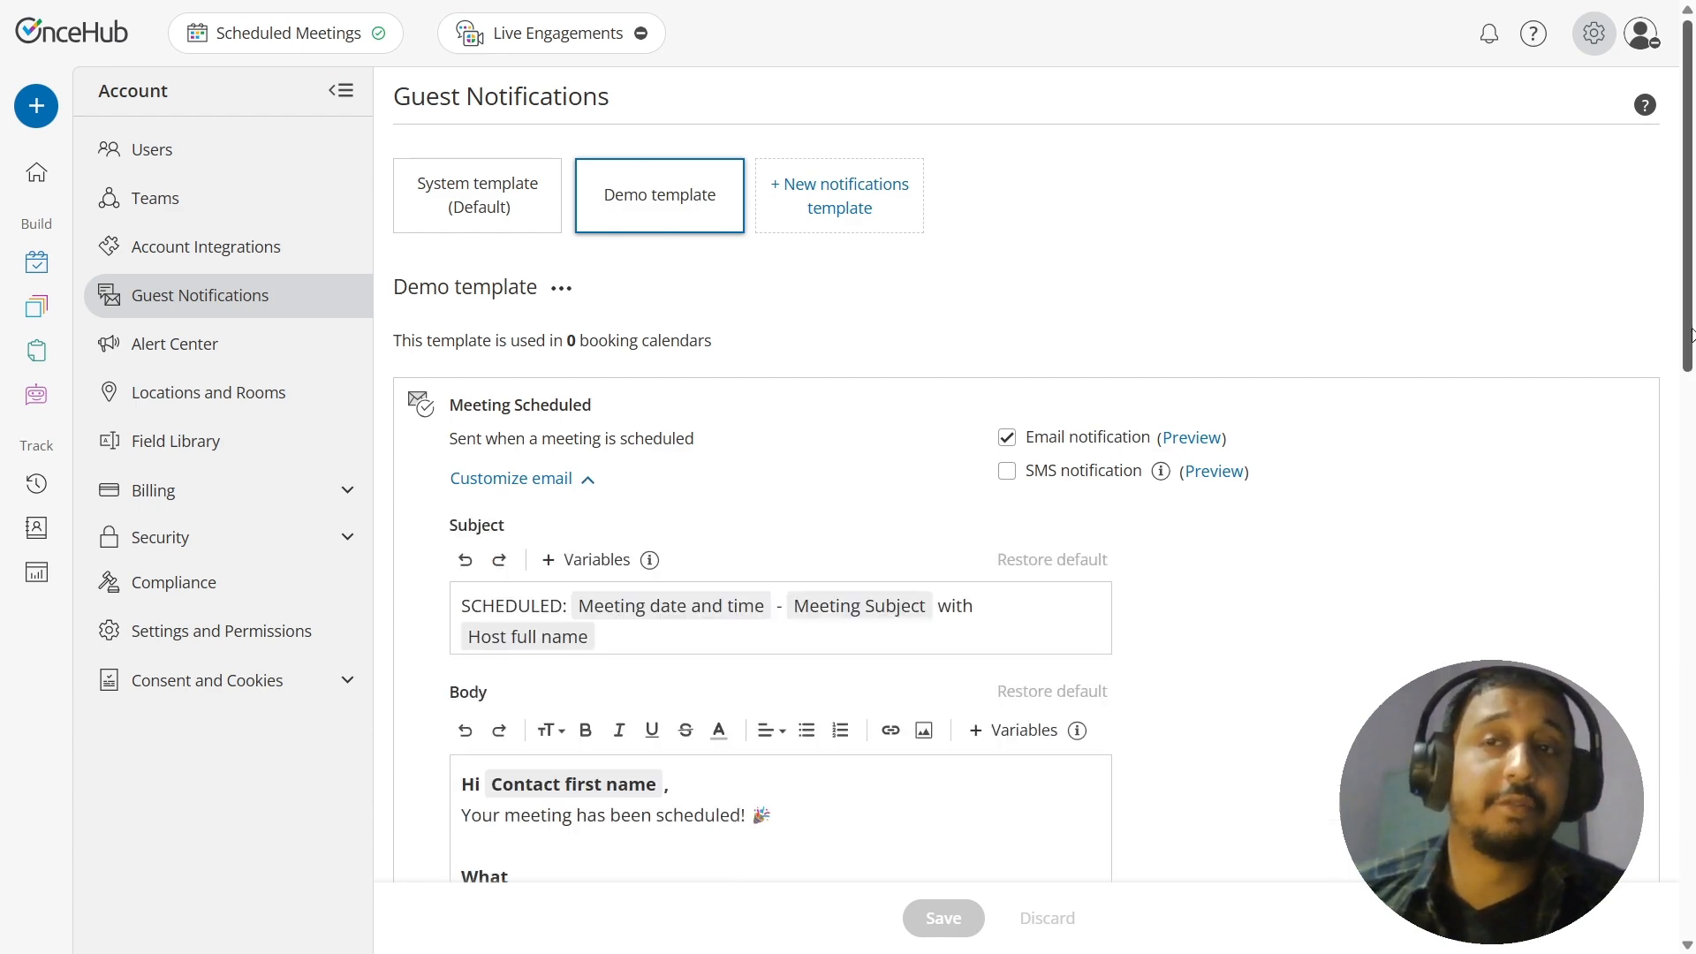
left_click_drag(1688, 328, 1638, 230)
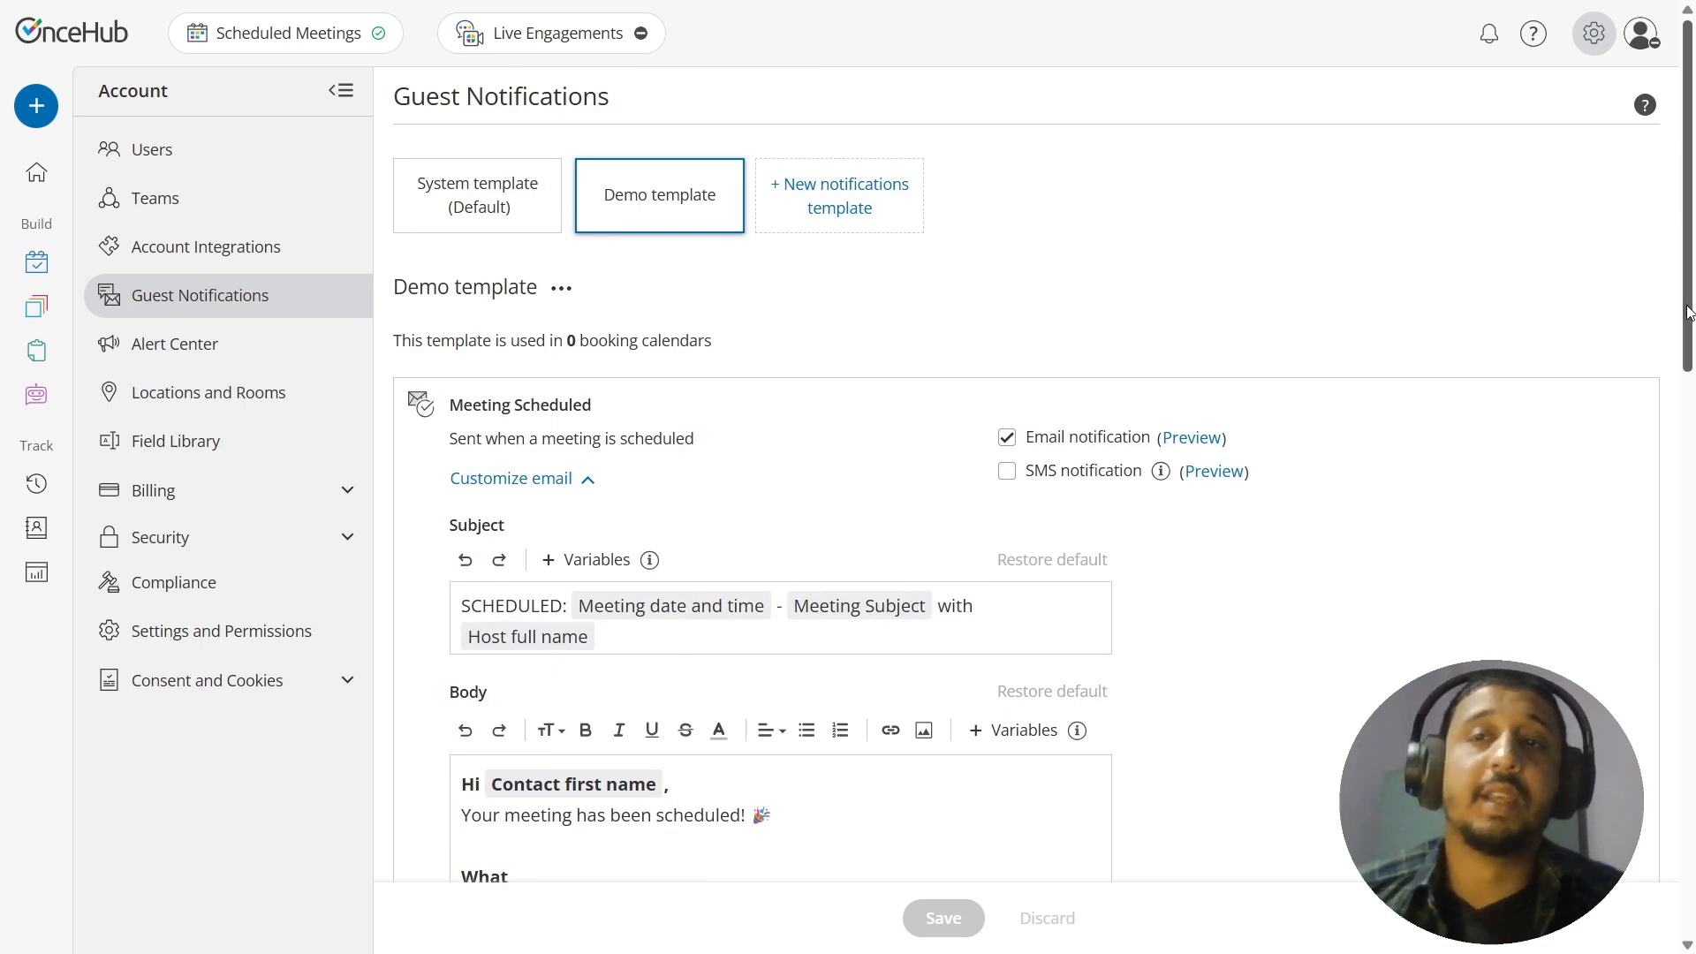
left_click_drag(1688, 303, 1630, 415)
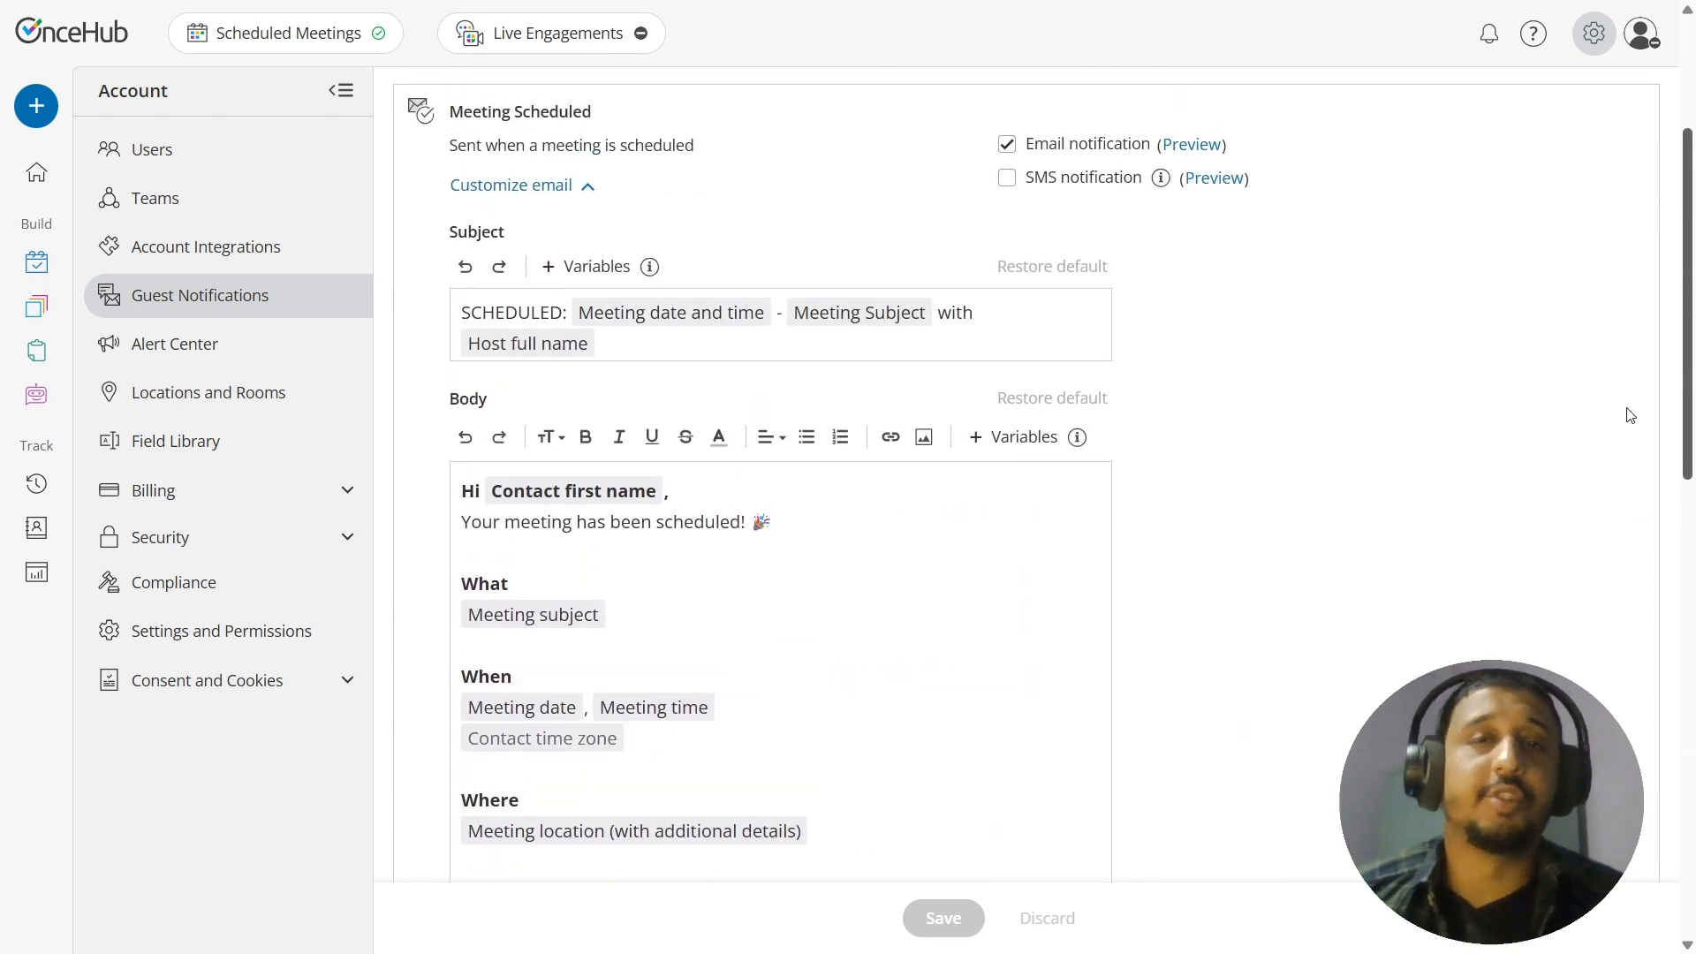
left_click_drag(1629, 415, 1631, 439)
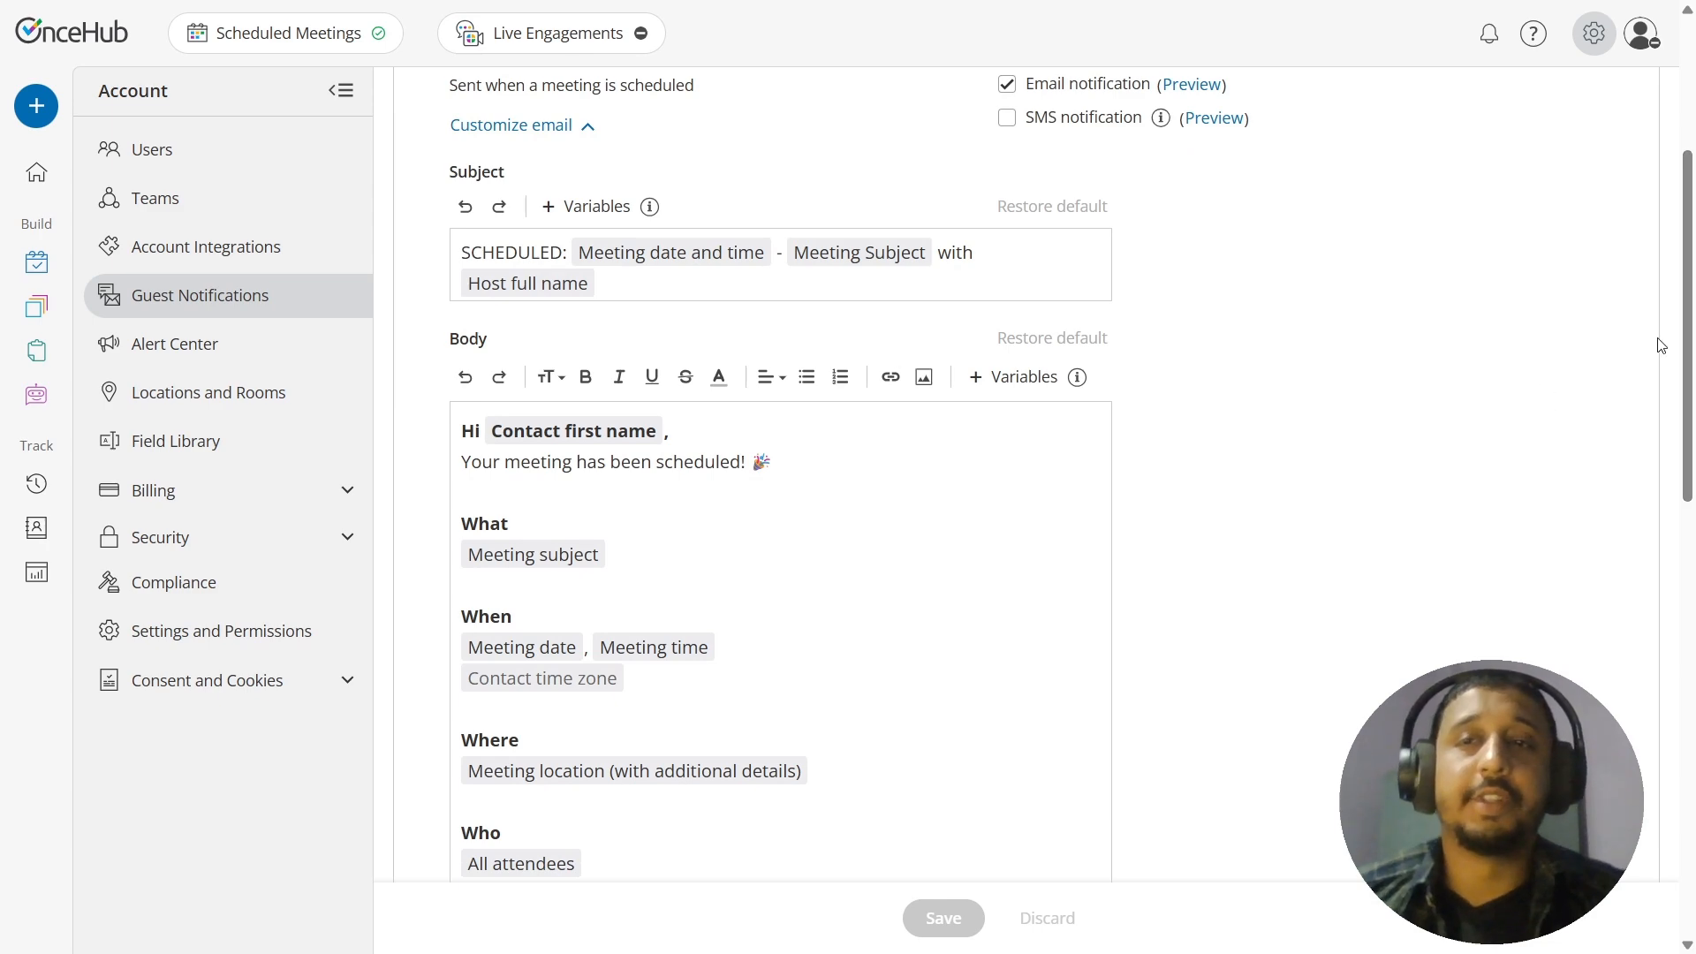
scroll(1687, 333, "down", 3)
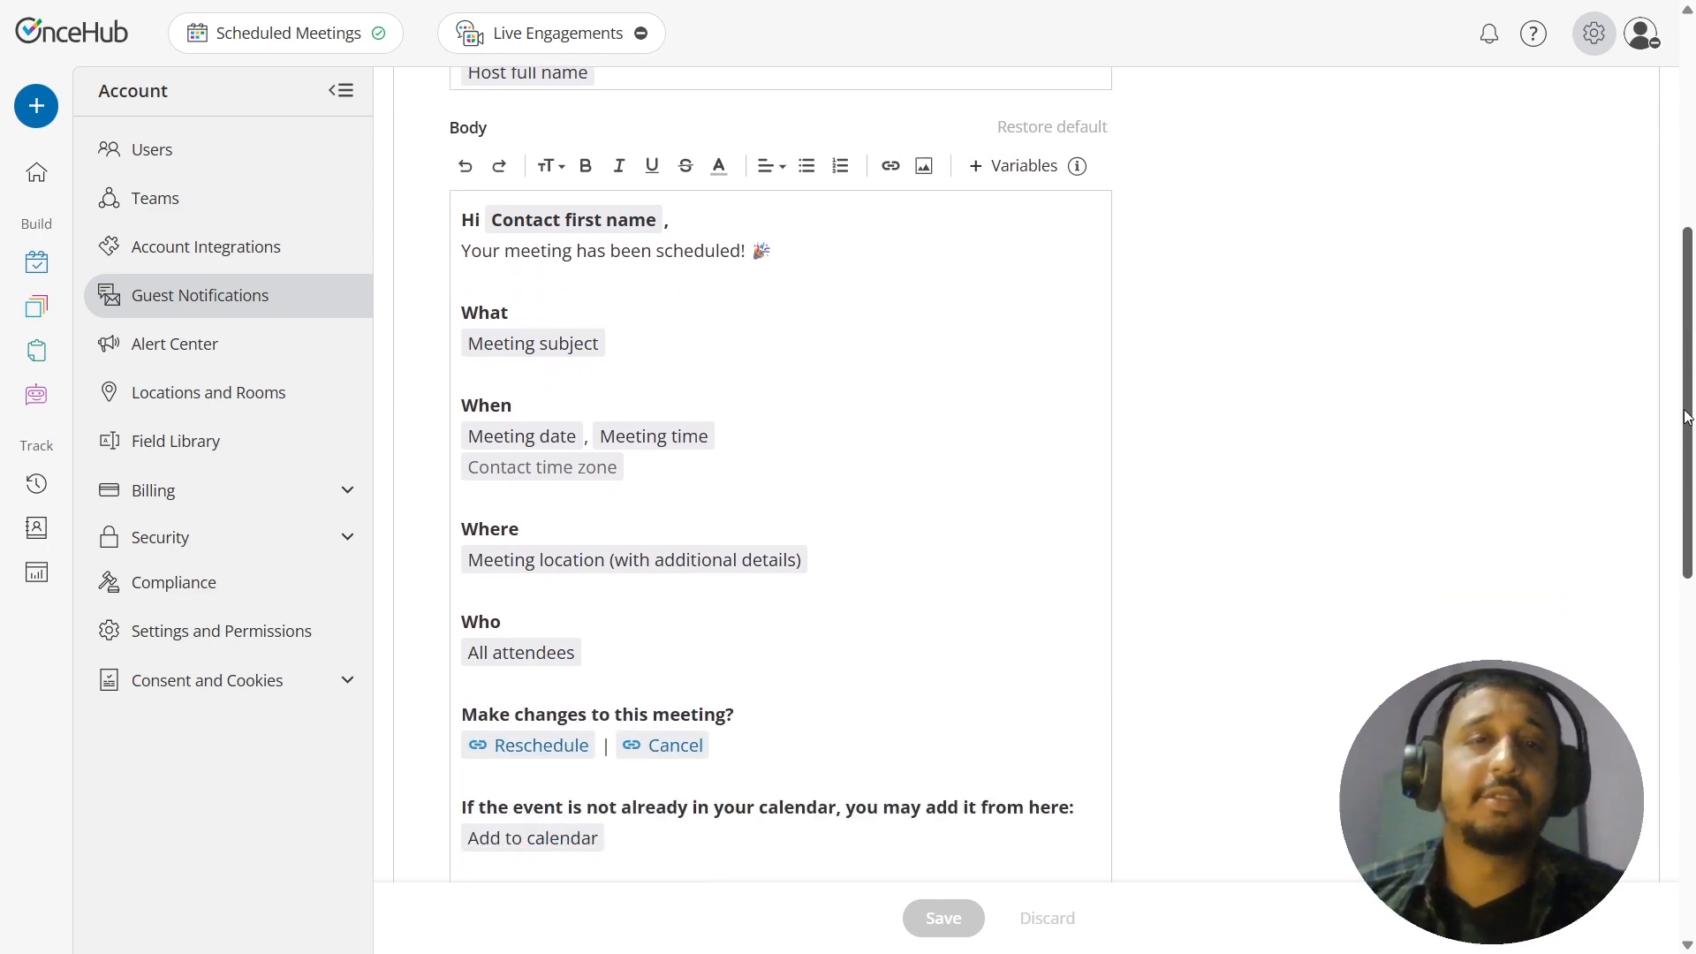
left_click_drag(463, 181, 814, 864)
key("BackSpace")
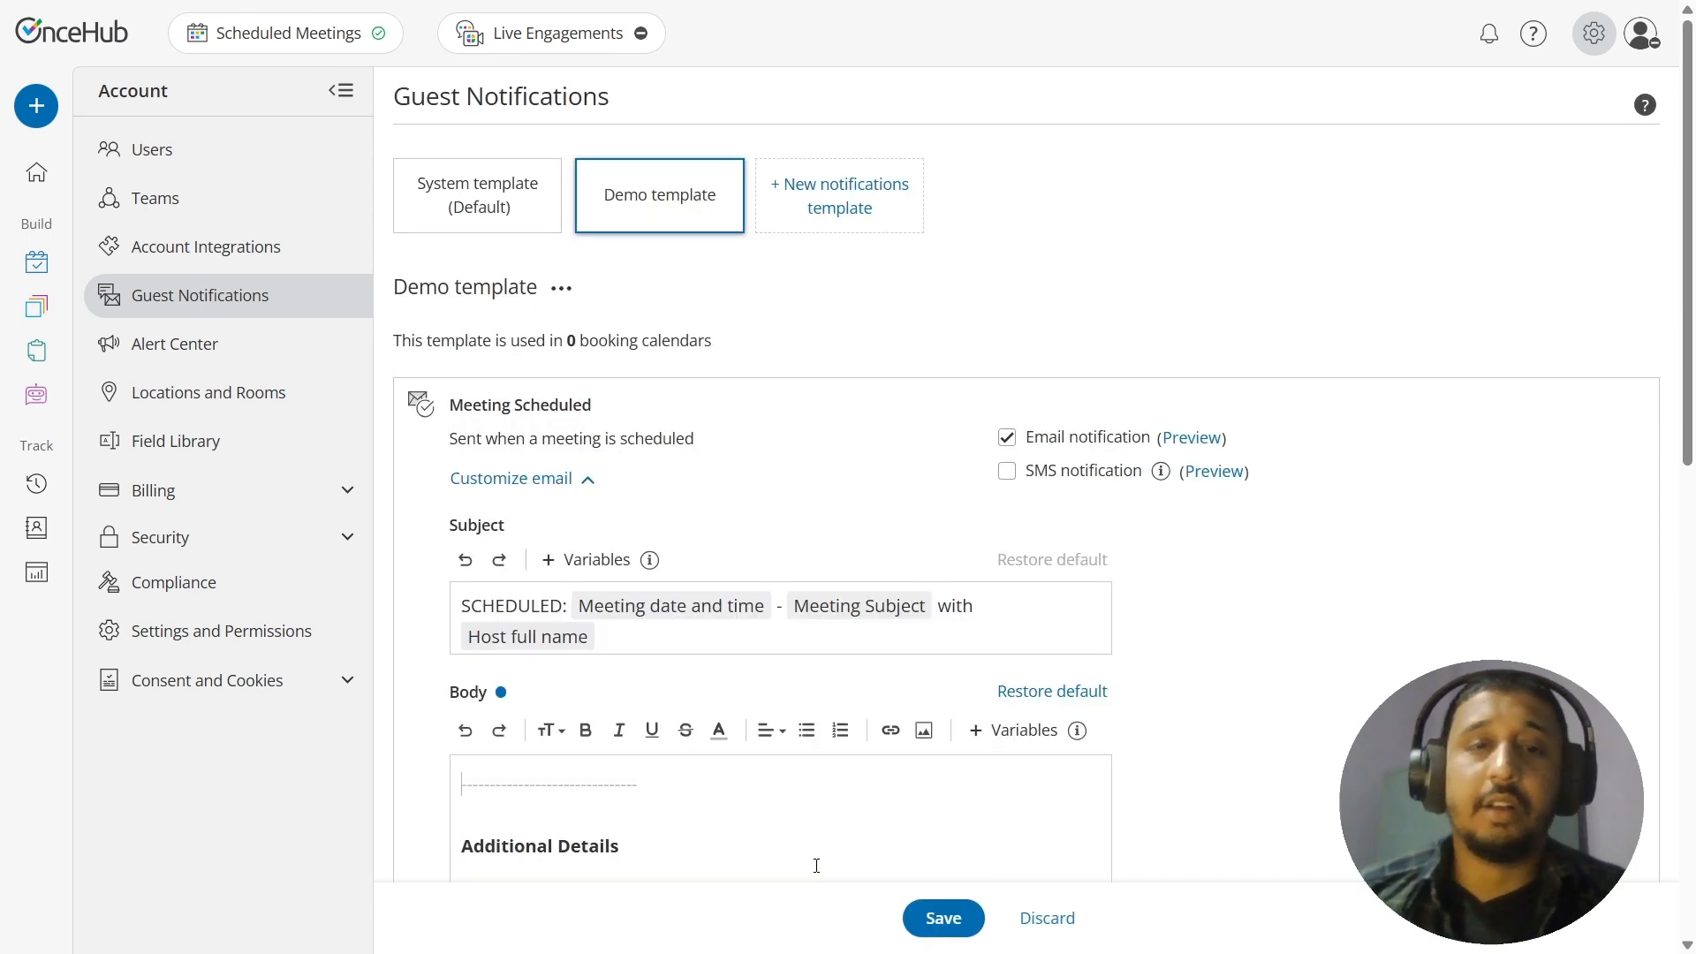
left_click_drag(566, 824, 405, 772)
key("BackSpace")
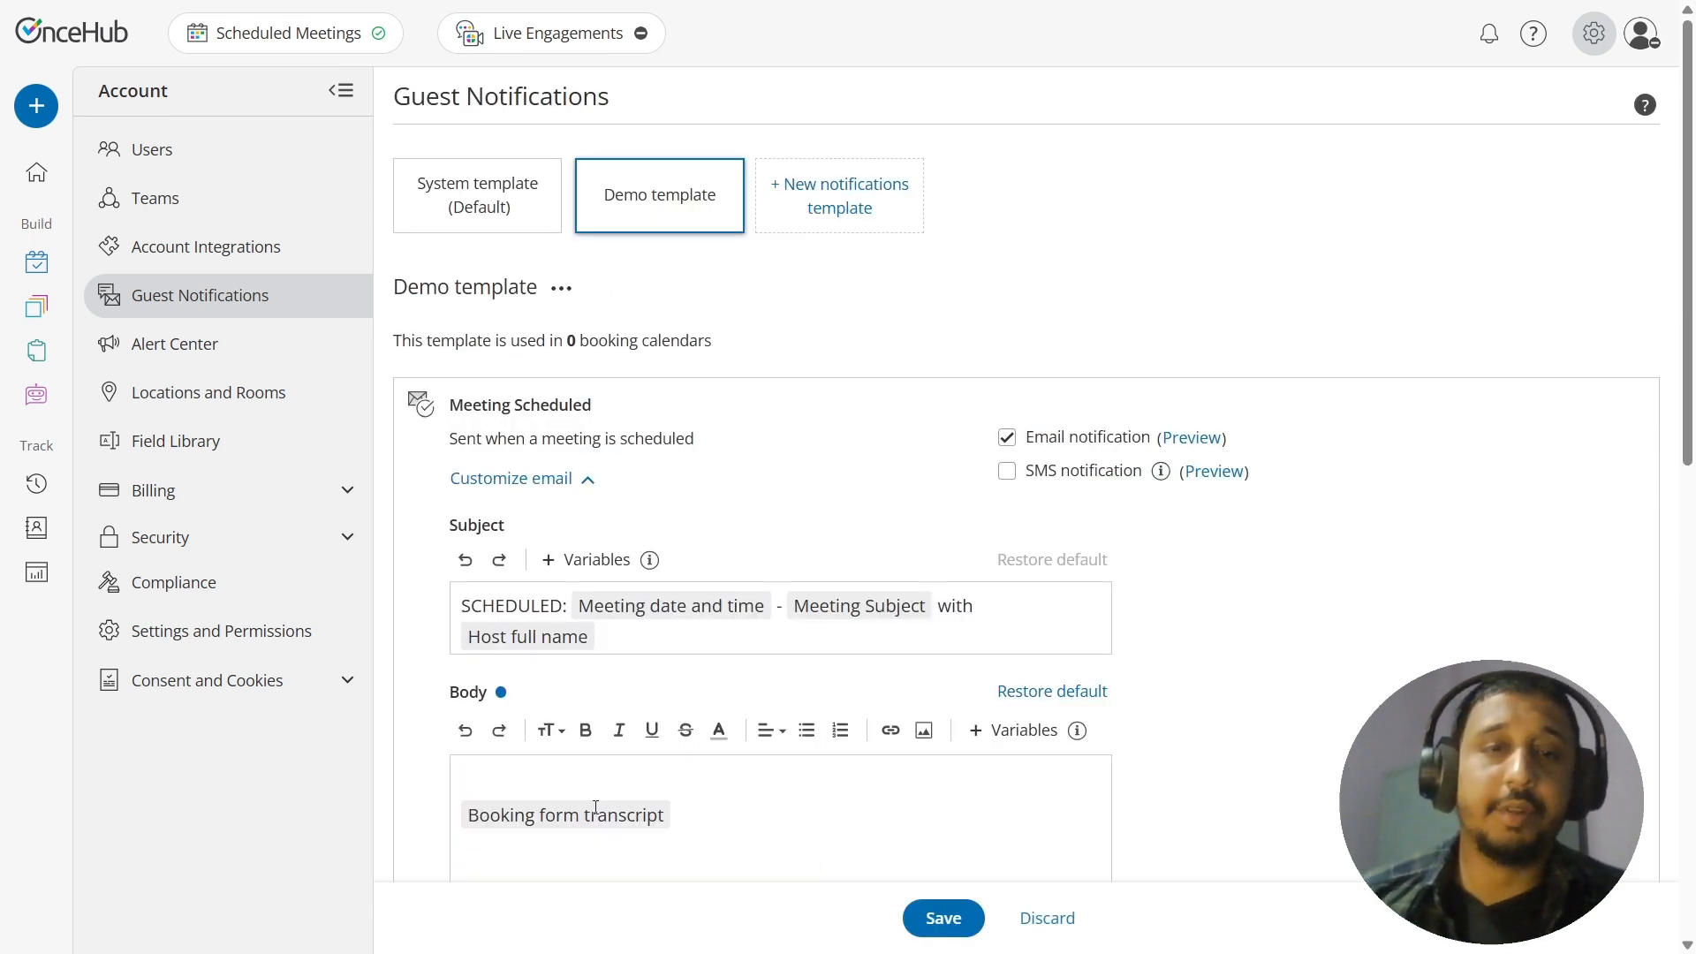
left_click(847, 809)
key("BackSpace")
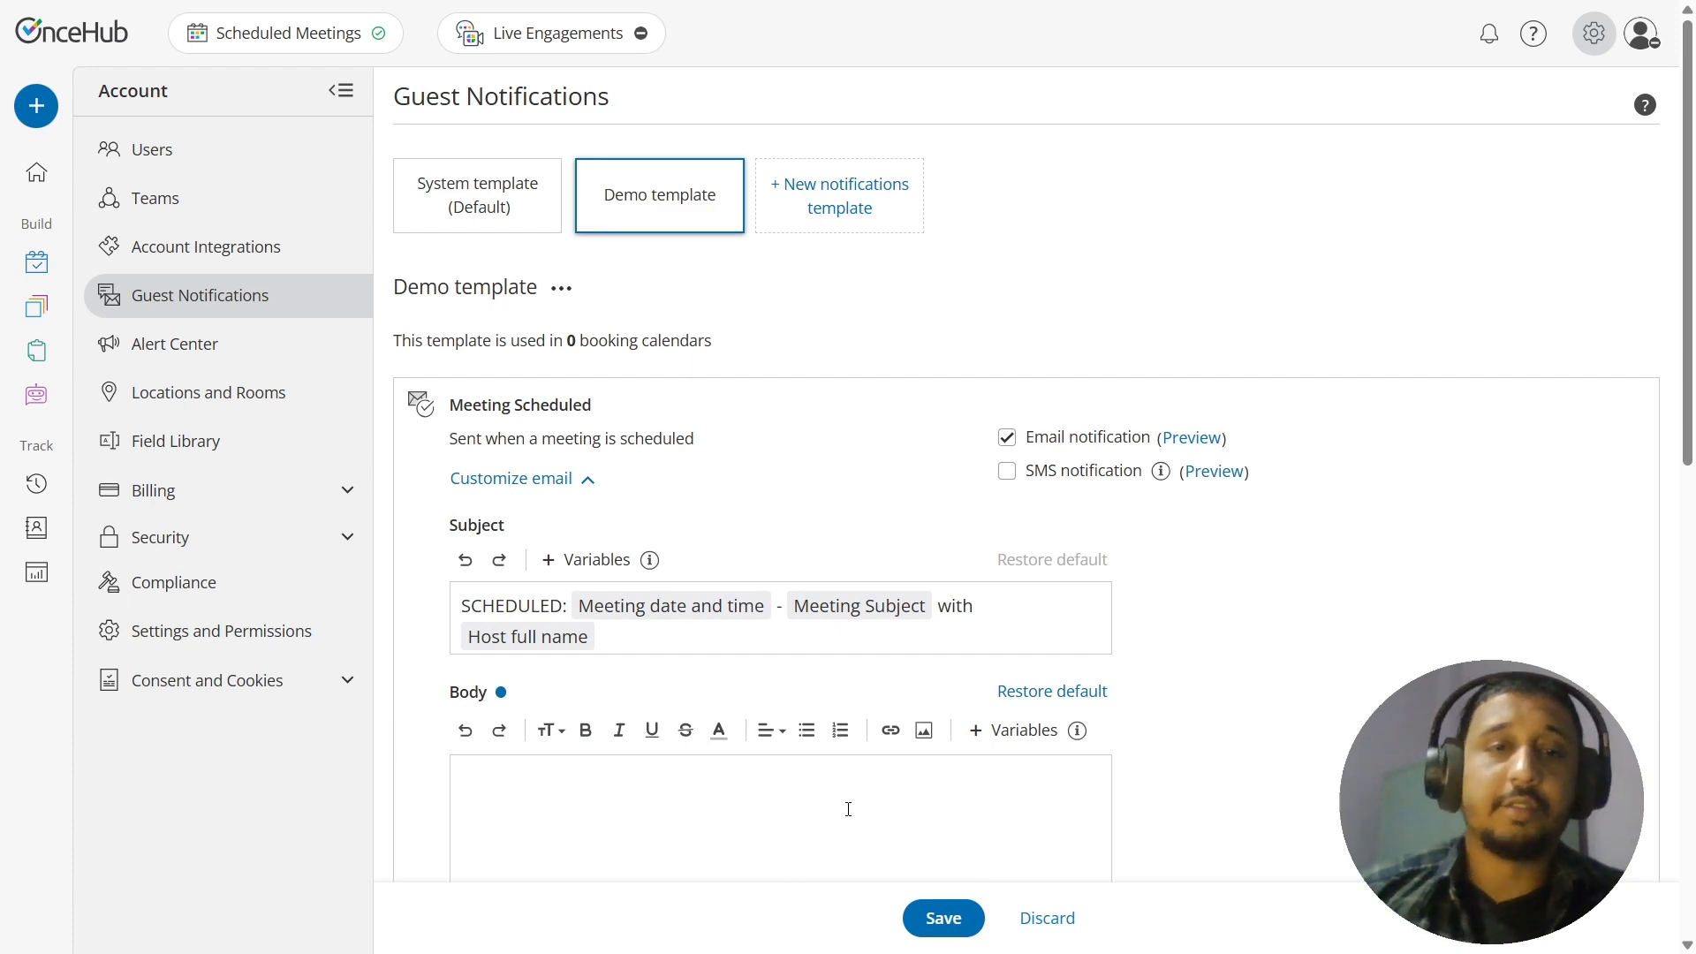
Step: Paste the Annual Review Meeting message into the empty body and insert the Contact first name variable after "Hi"
scroll(641, 488, "down", 5)
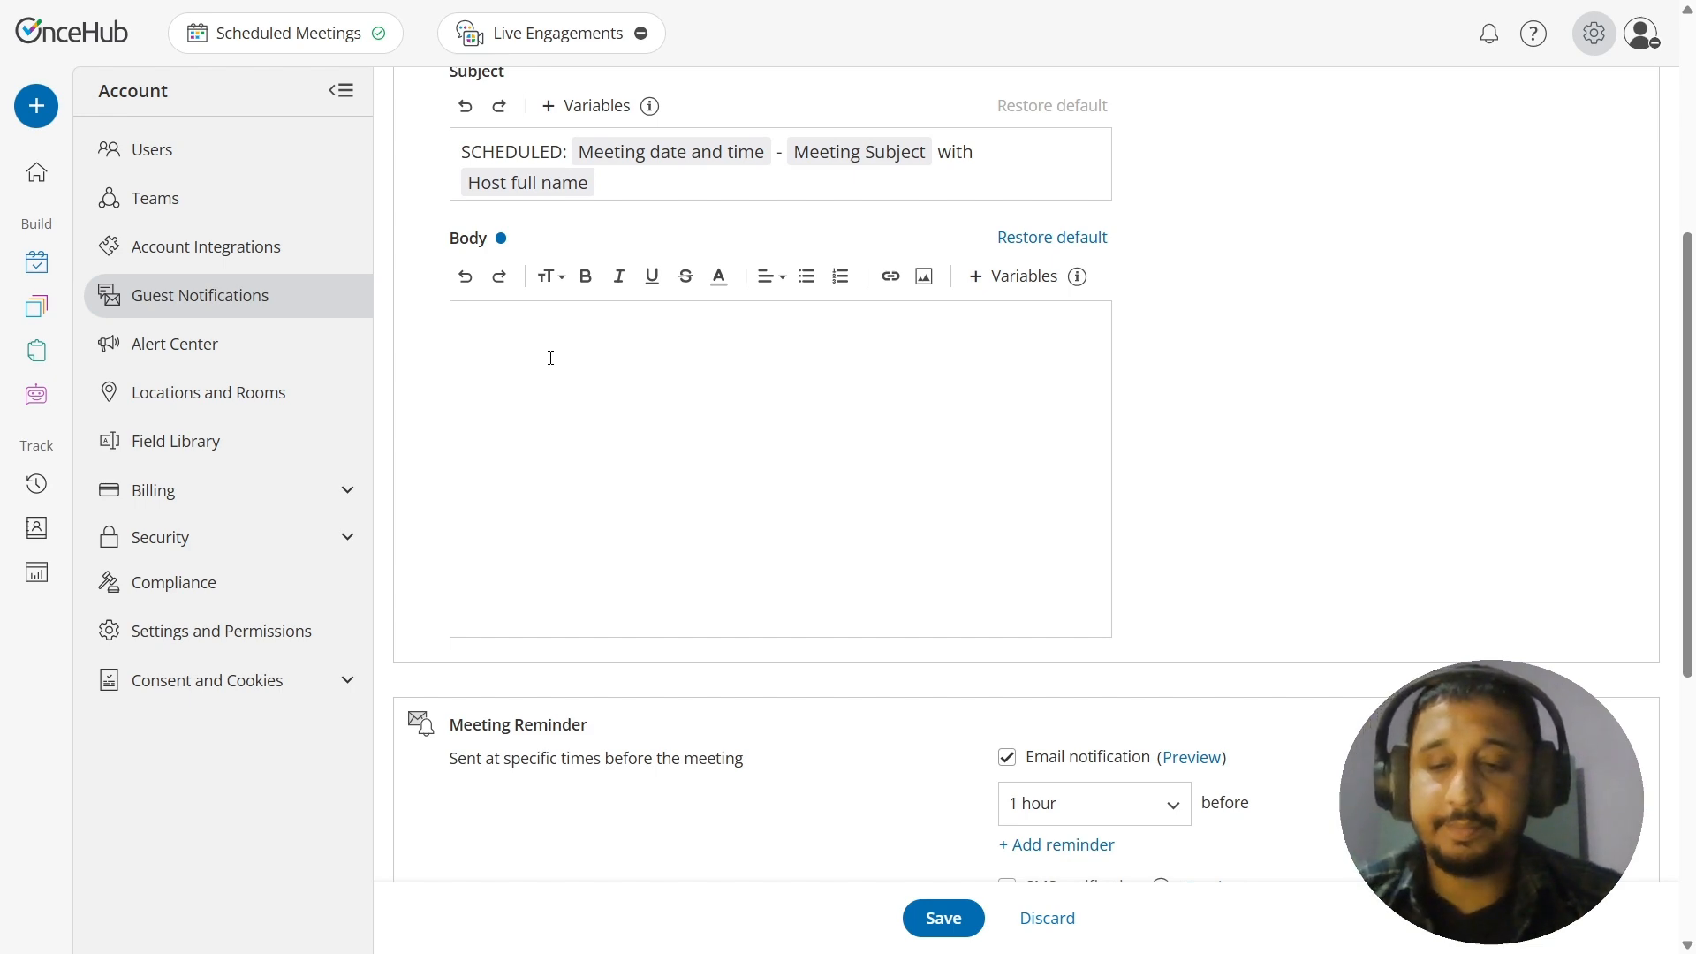
type("Hi ,  Your Annual Review Meeting has been successfully scheduled. This will be a 1-hour session, and we’re excited to meet with you.  Meeting Details: Purpose: Date & Time: Location:  Before the meeting, you may find this helpful: What to Expect in Your Annual Review  If you need to reschedule or have any questions before the meeting, feel free to reach out or use the following link:  Looking forward to speaking with you soon!")
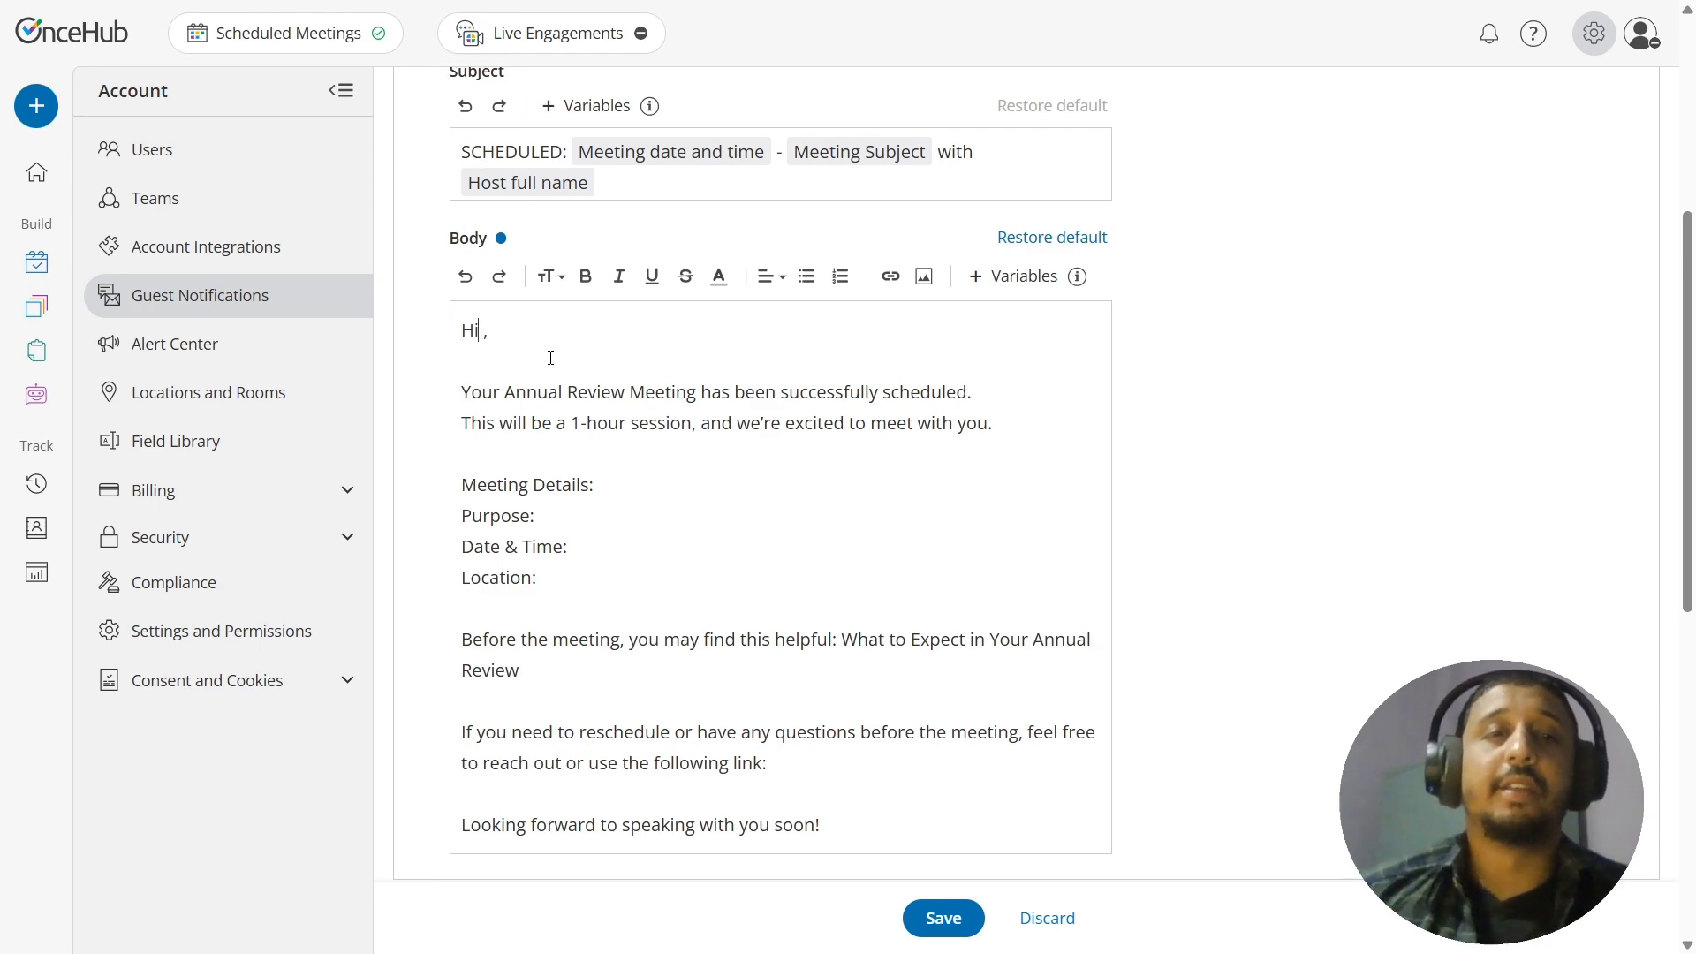
scroll(654, 376, "down", 3)
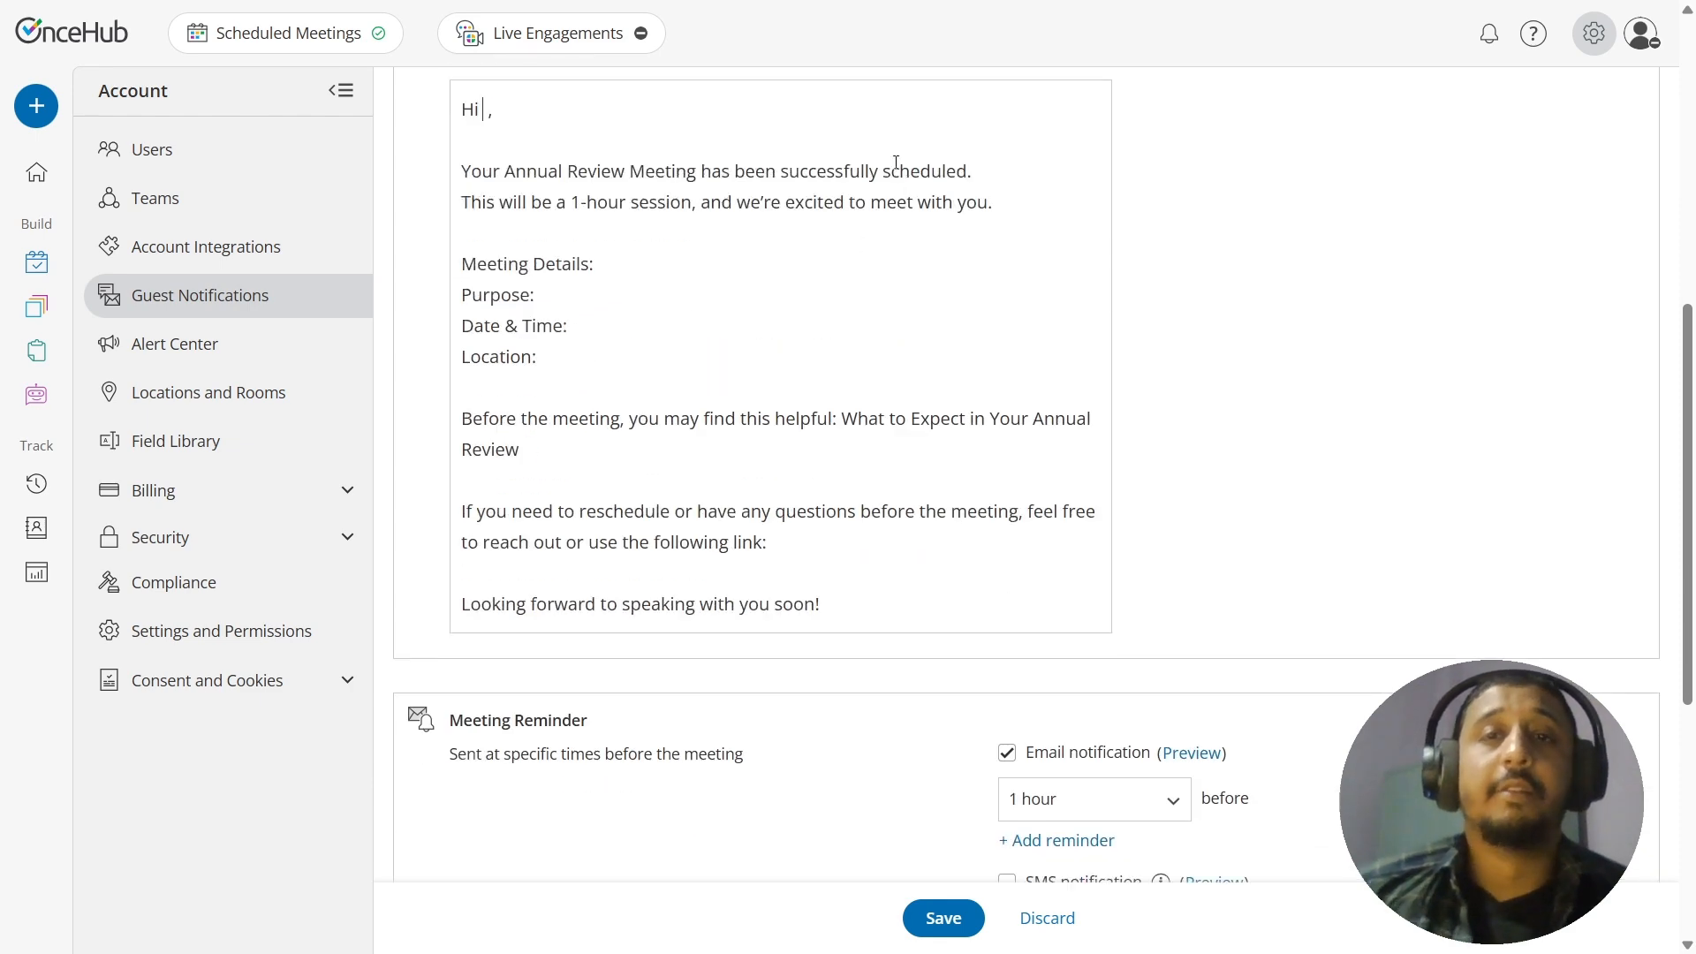
left_click_drag(1687, 368, 1672, 204)
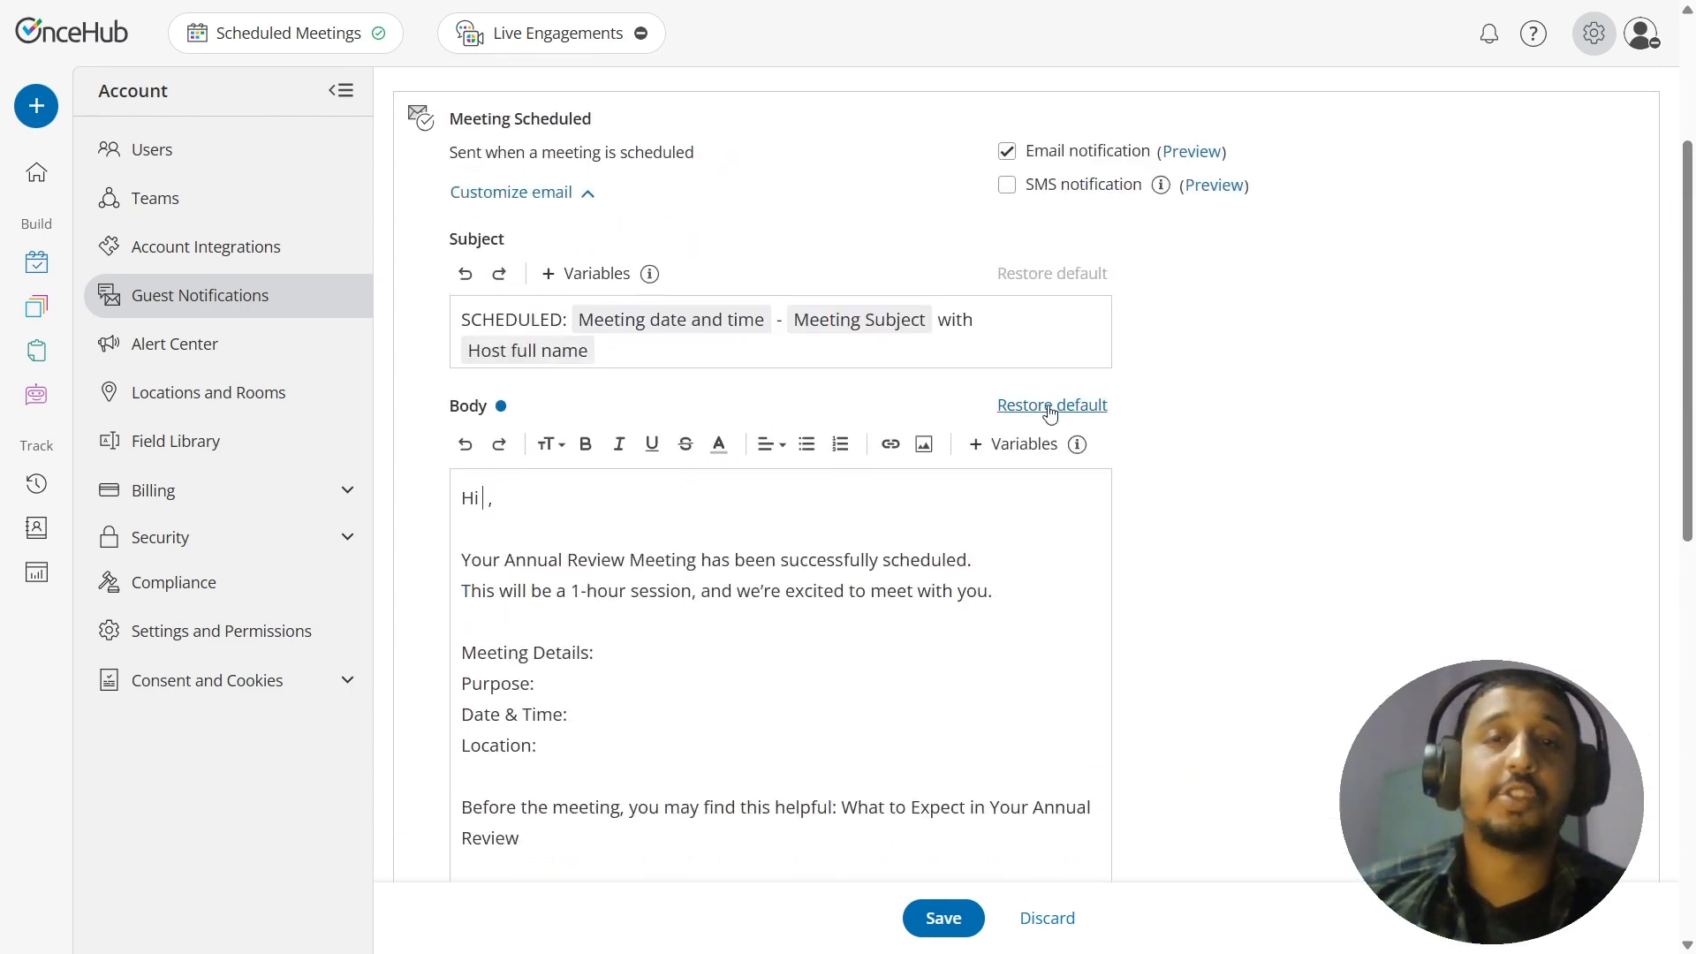
left_click(1024, 447)
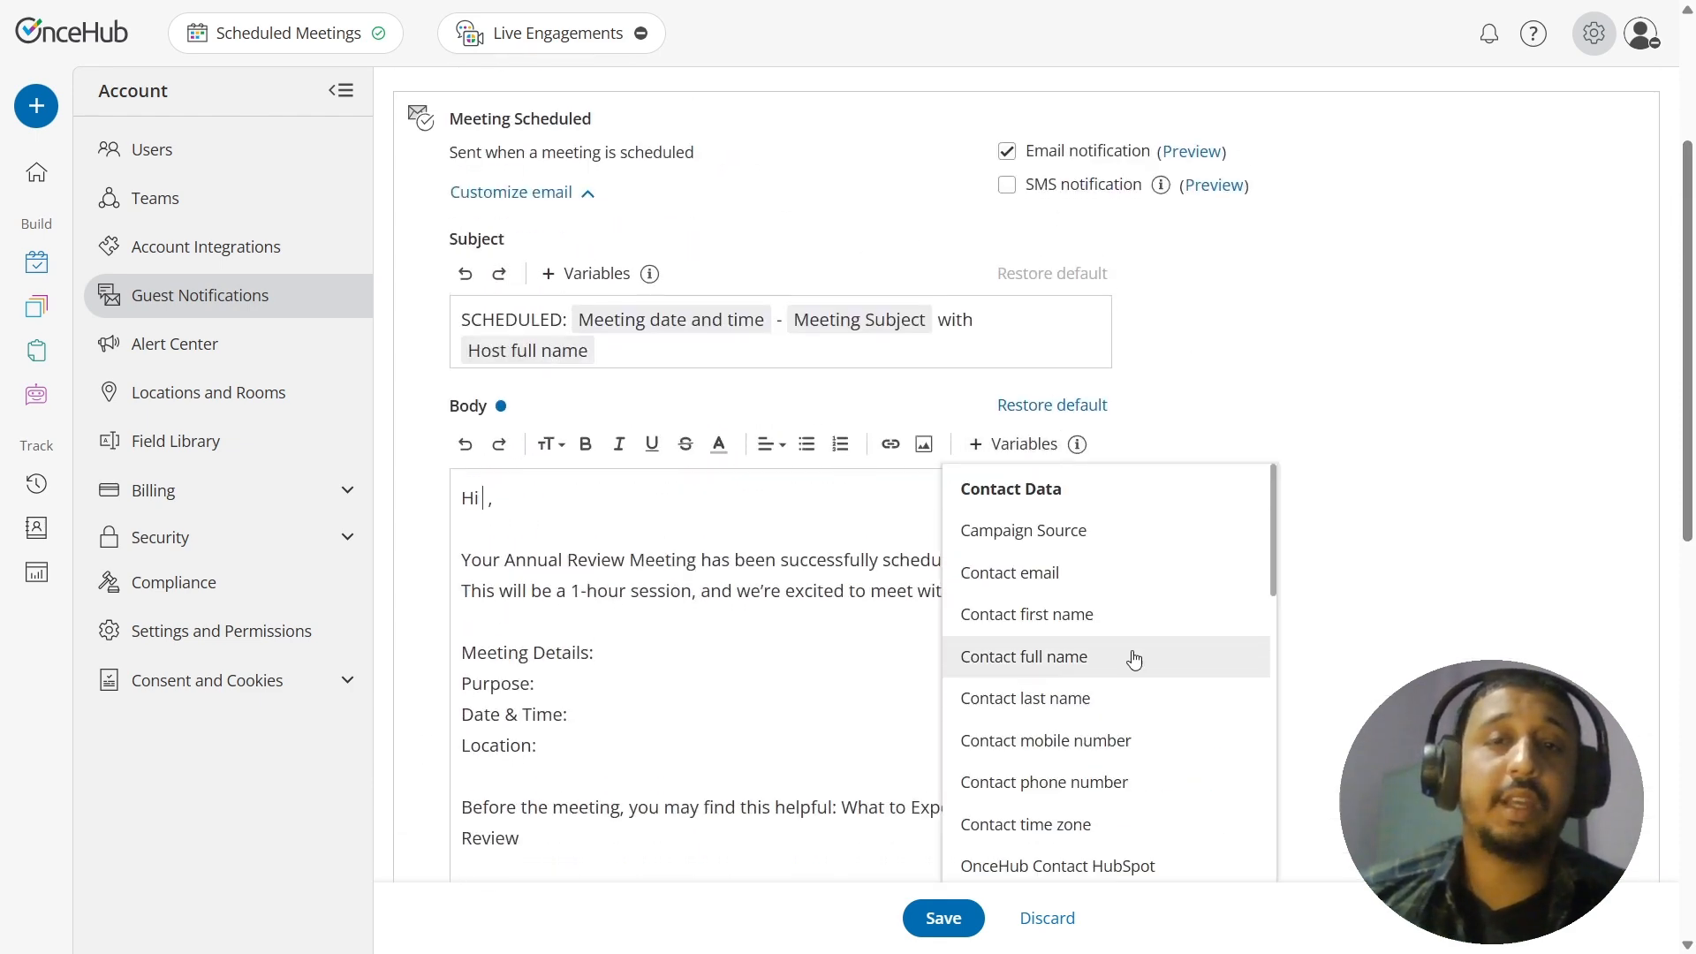
left_click(1062, 616)
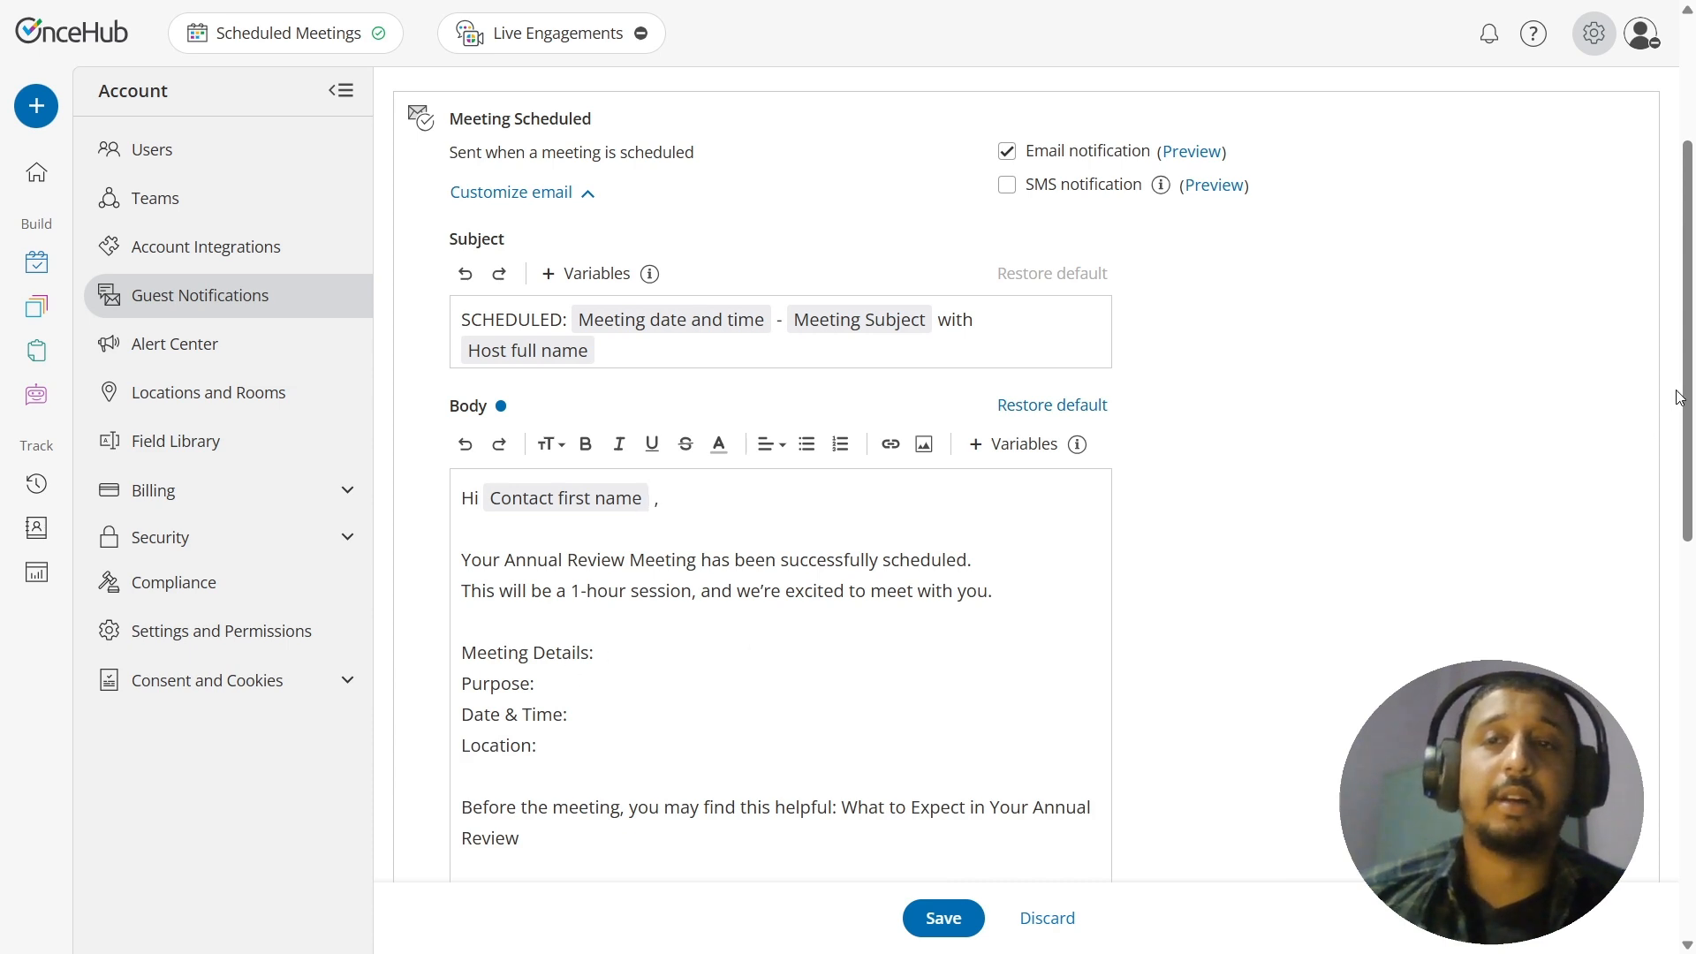
Step: Insert the Meeting subject variable after "Meeting Details:" and the Purpose of the meeting variable after "Purpose:"
scroll(1538, 477, "down", 2)
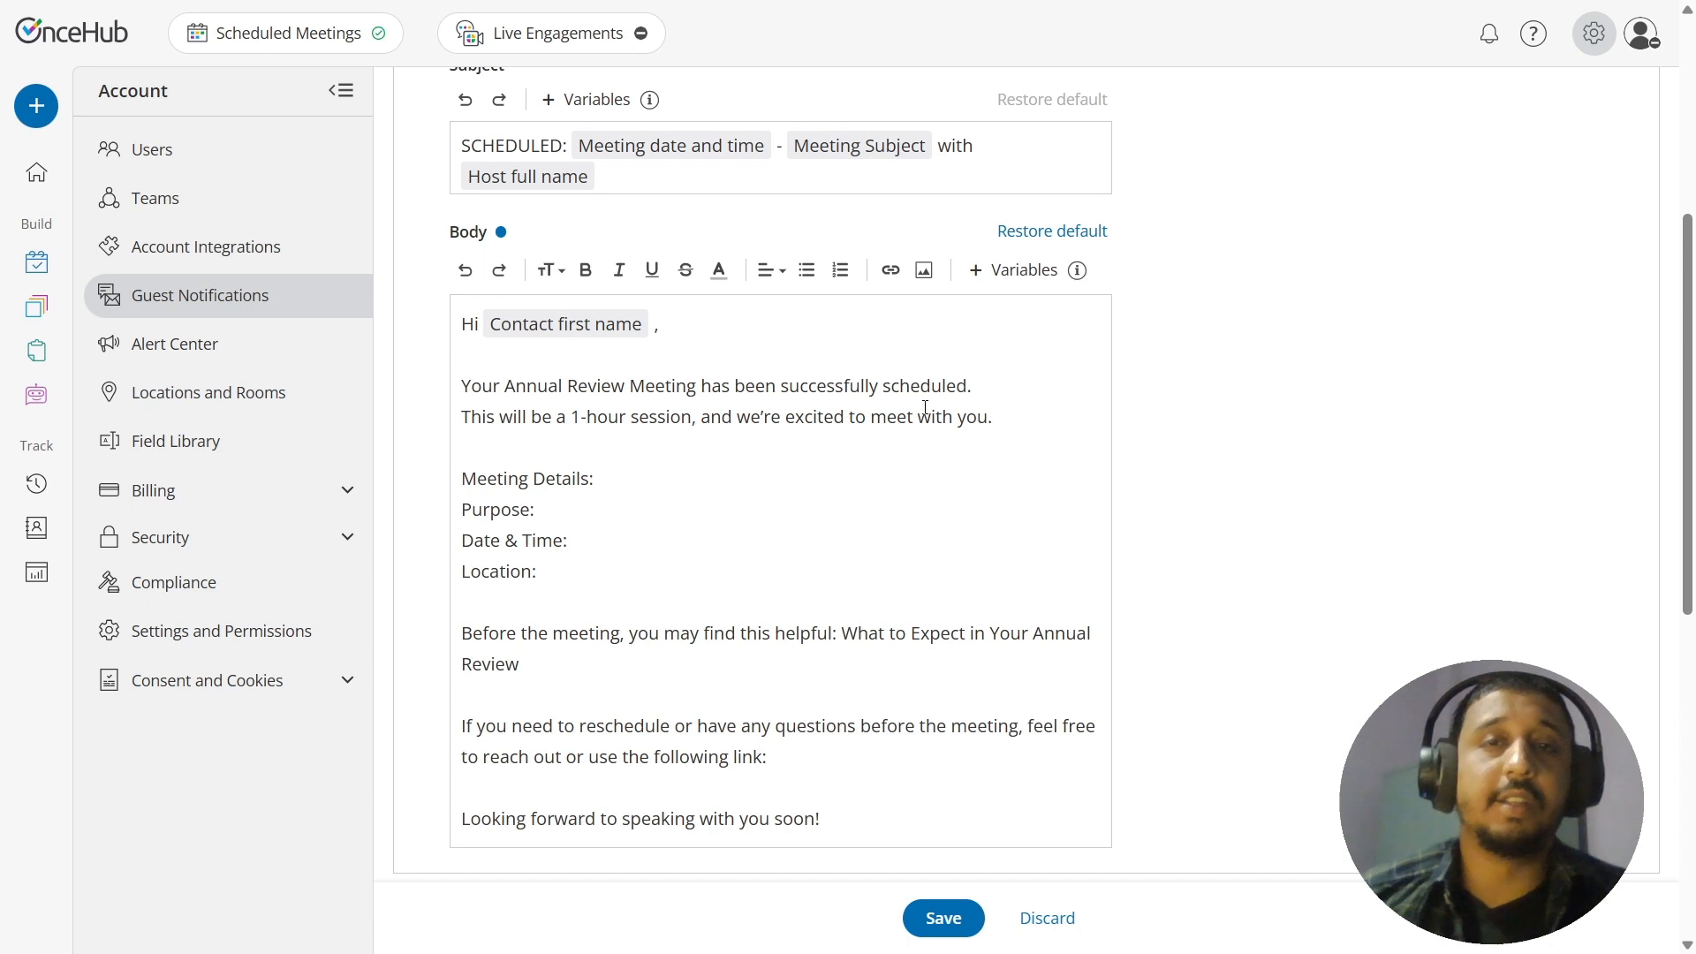
left_click(1017, 272)
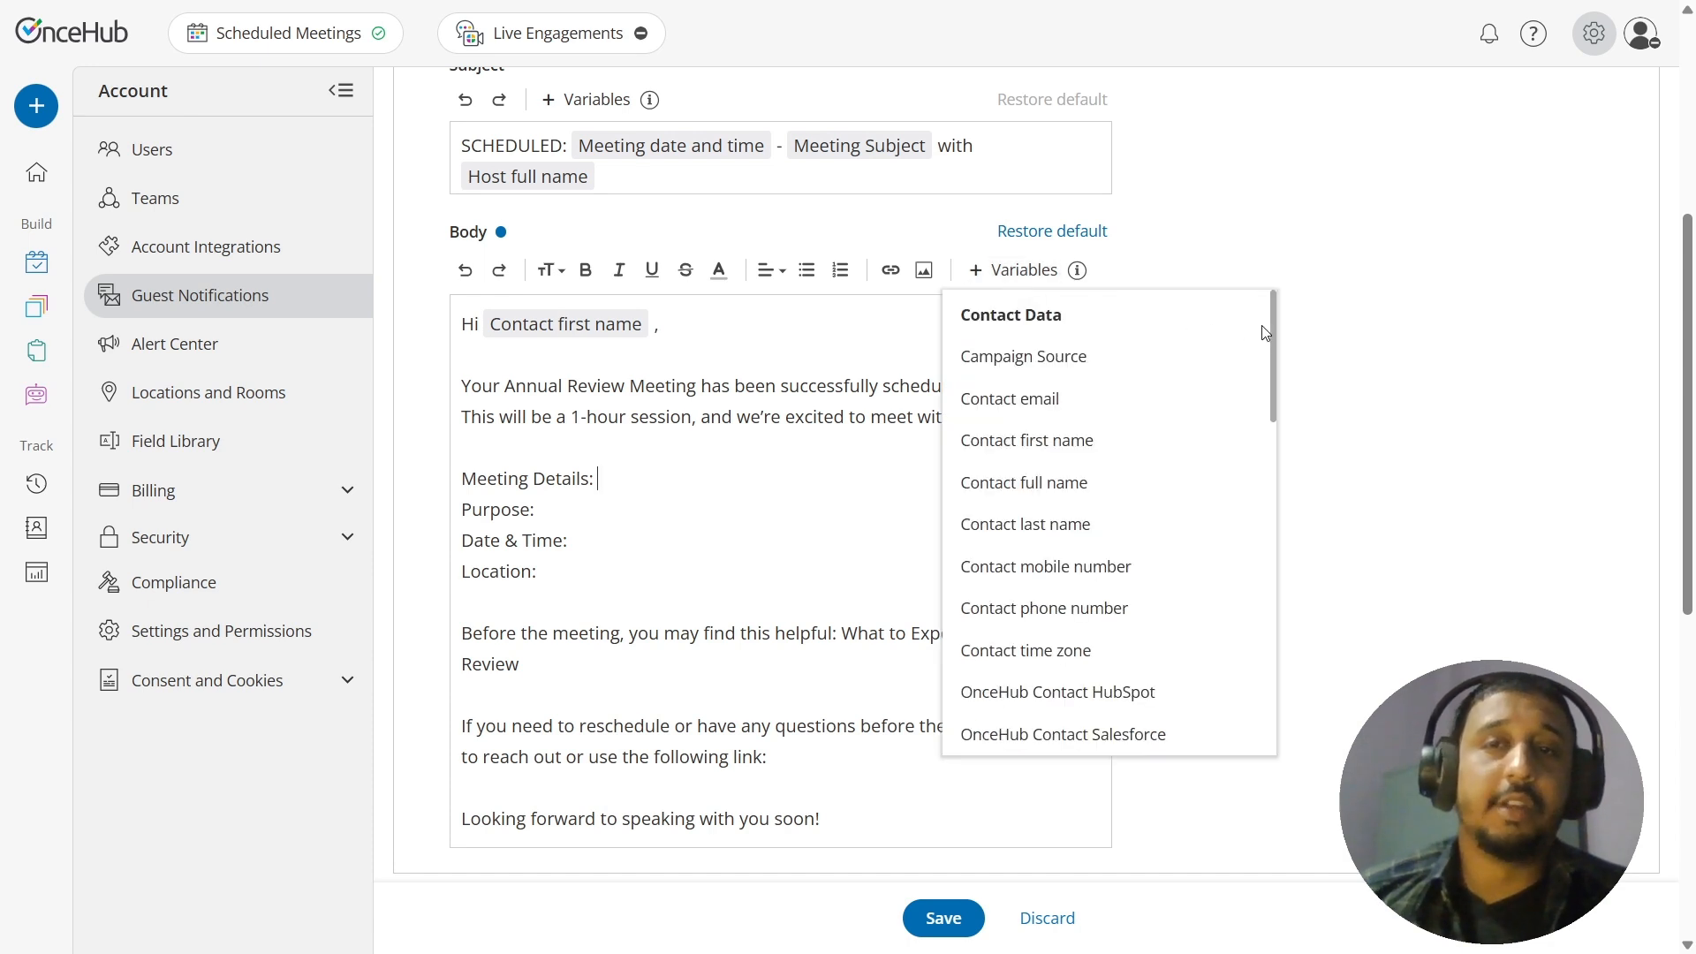
left_click_drag(1270, 337, 1261, 606)
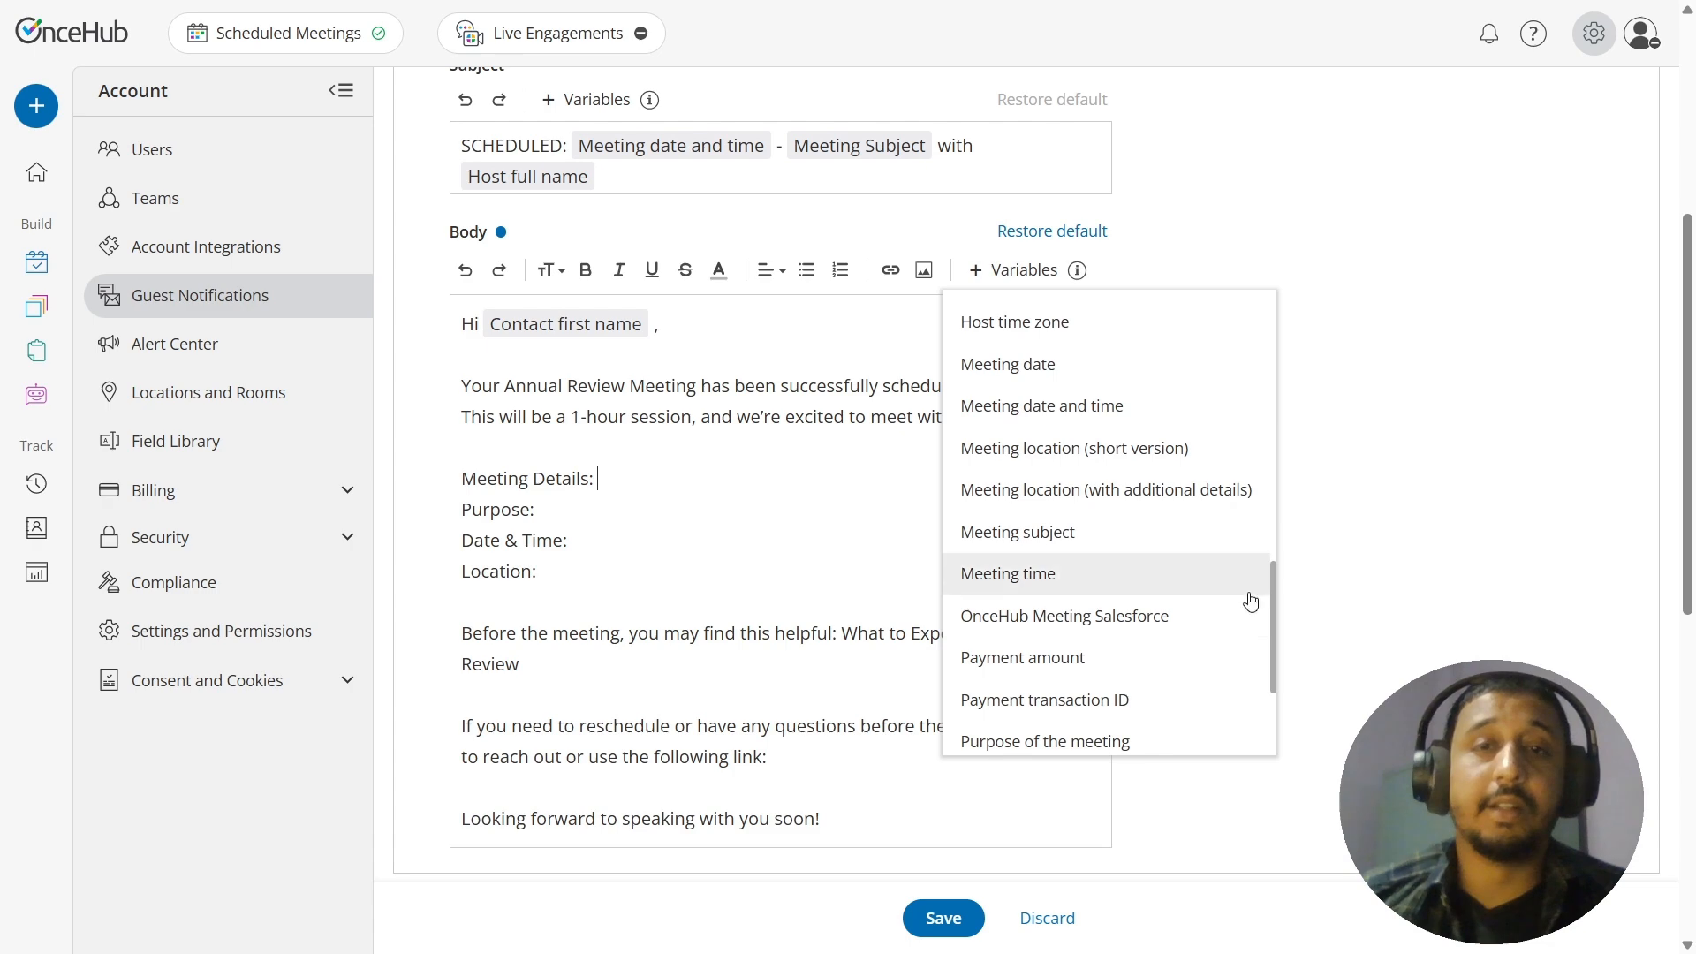
left_click(1125, 543)
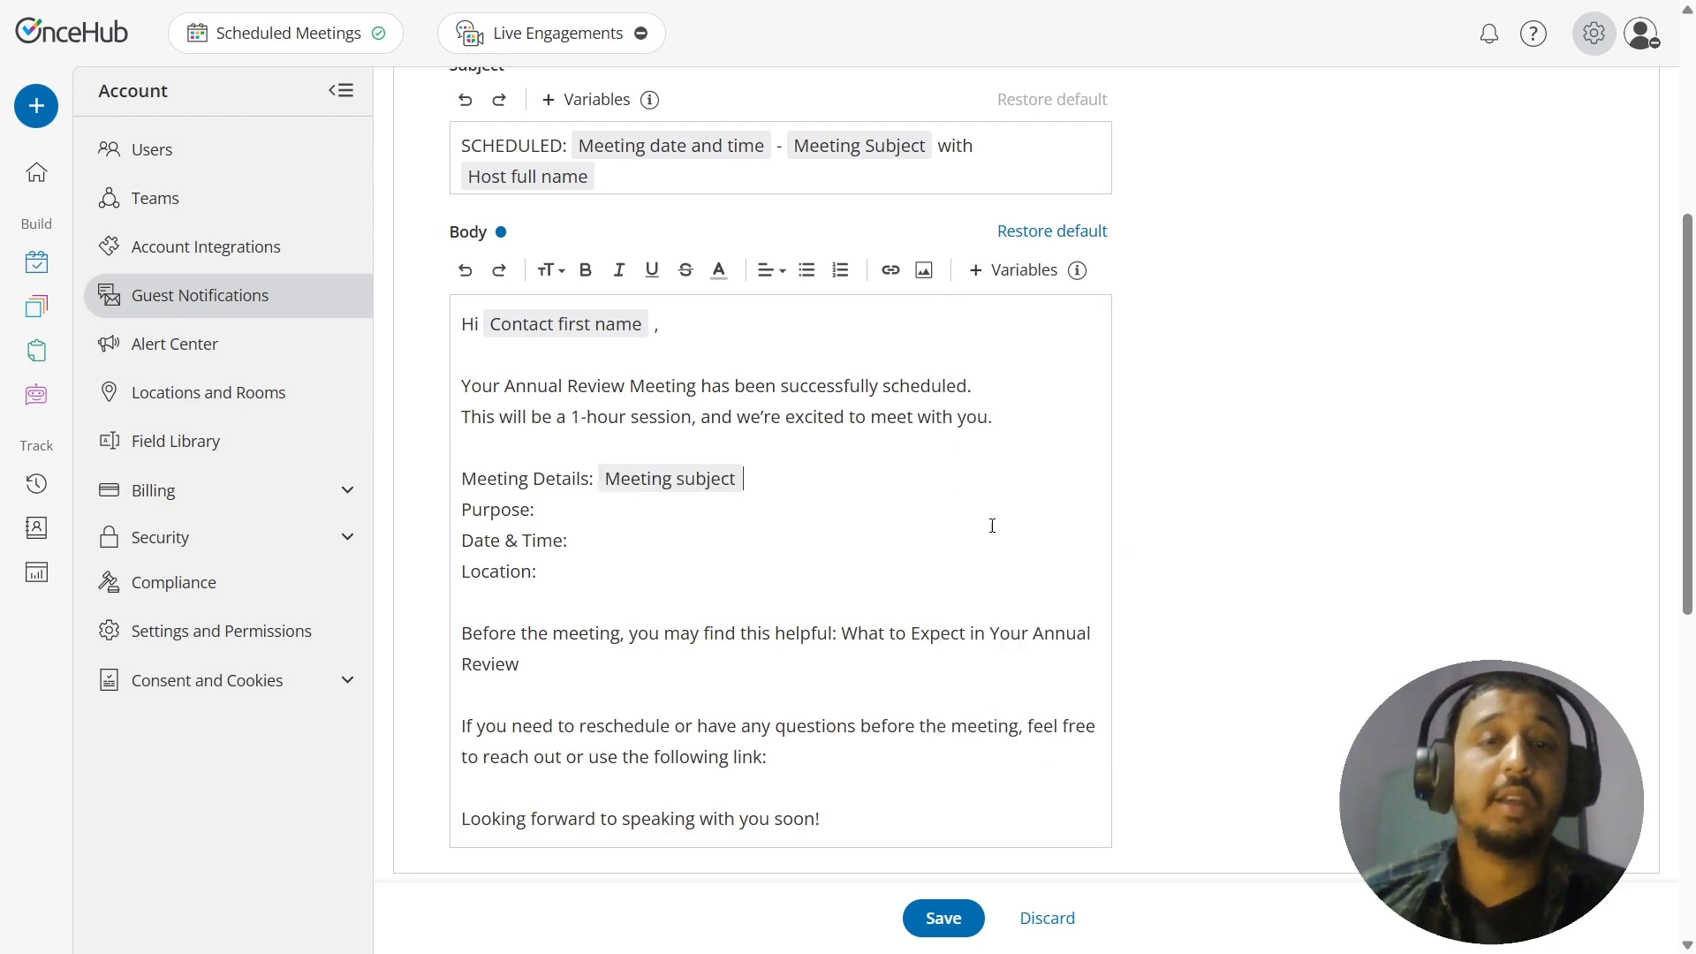
left_click(758, 512)
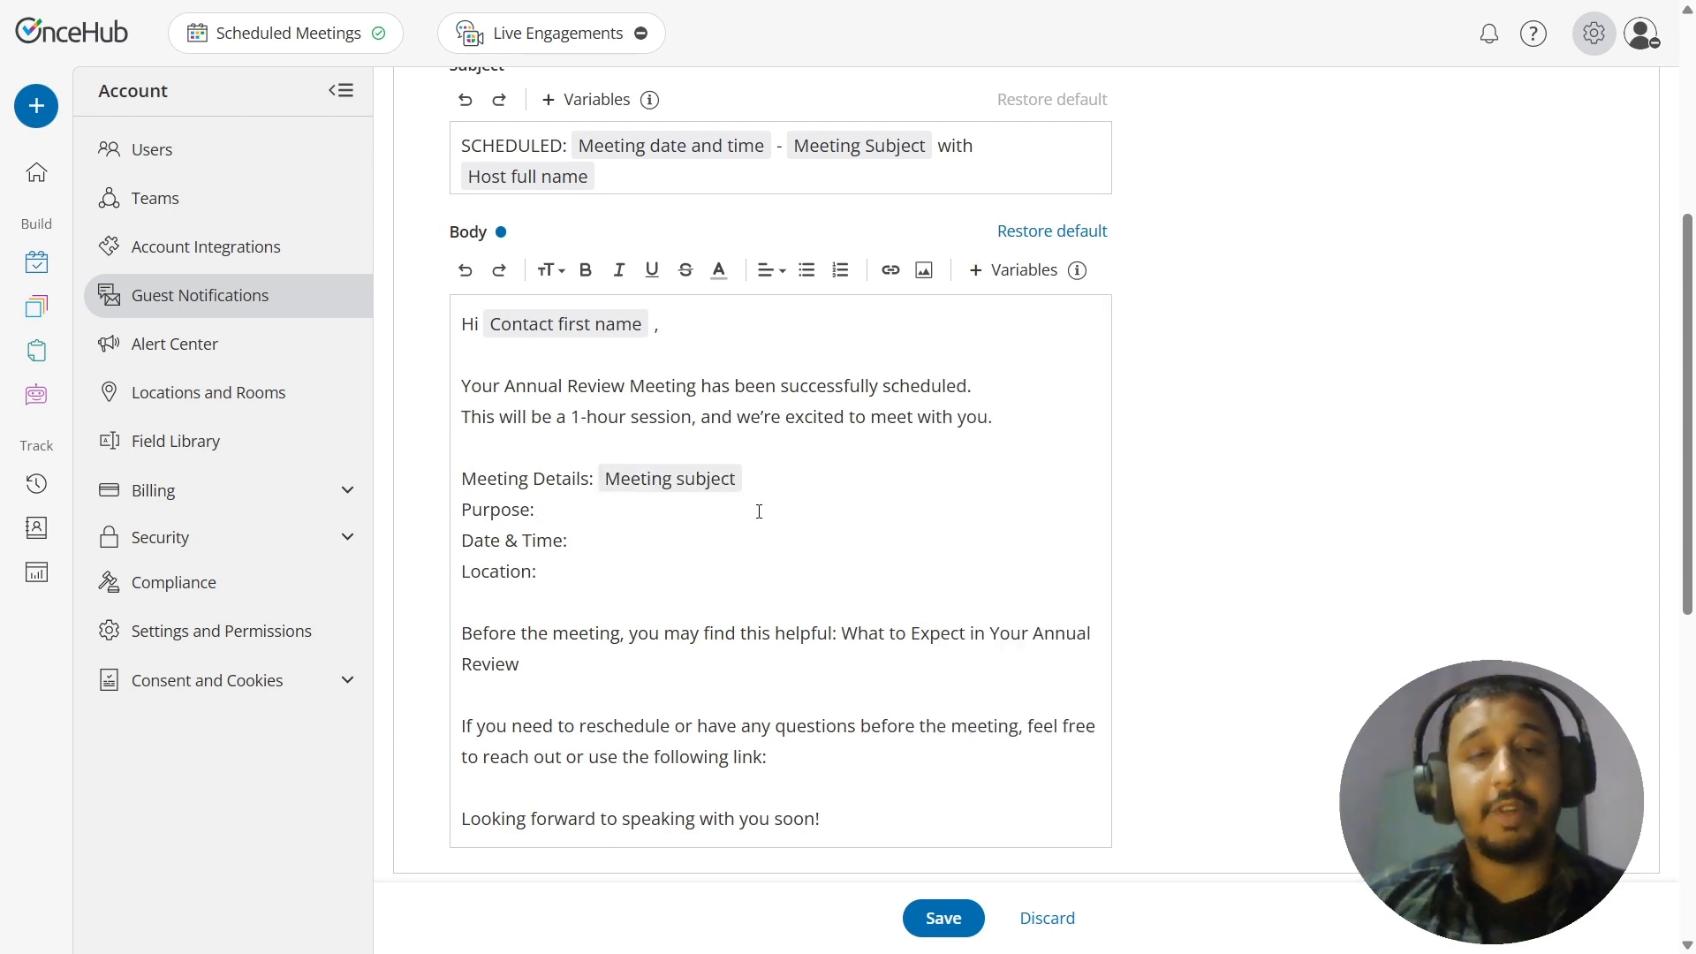
type("@")
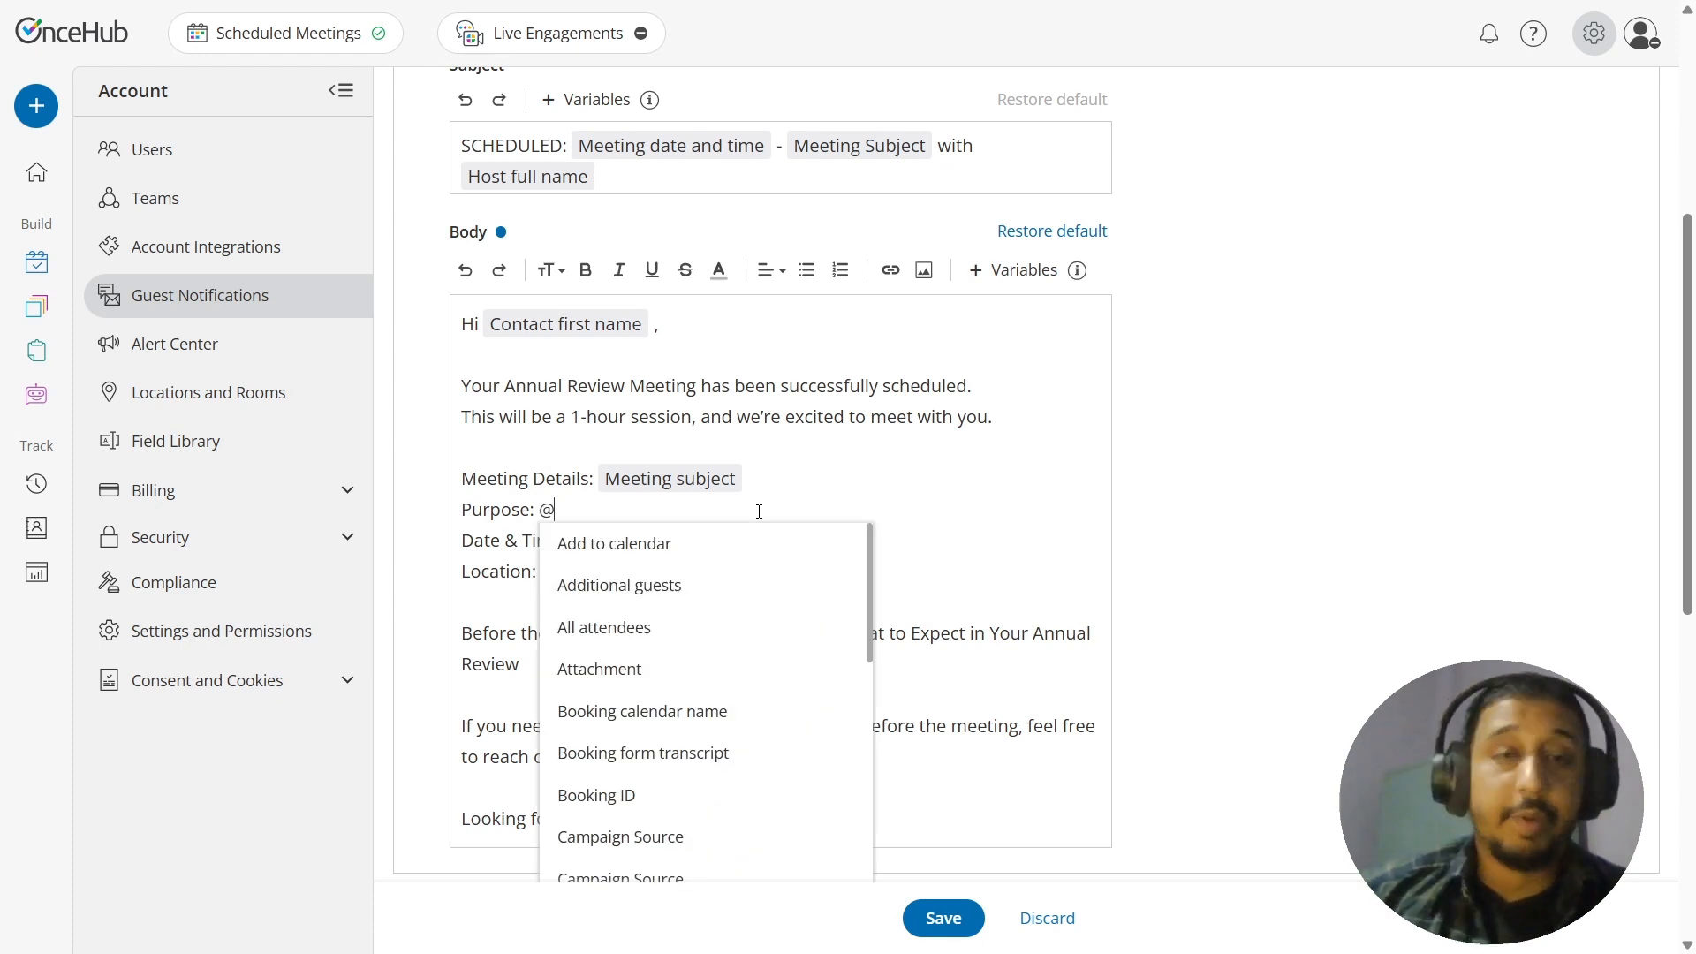
type("pur")
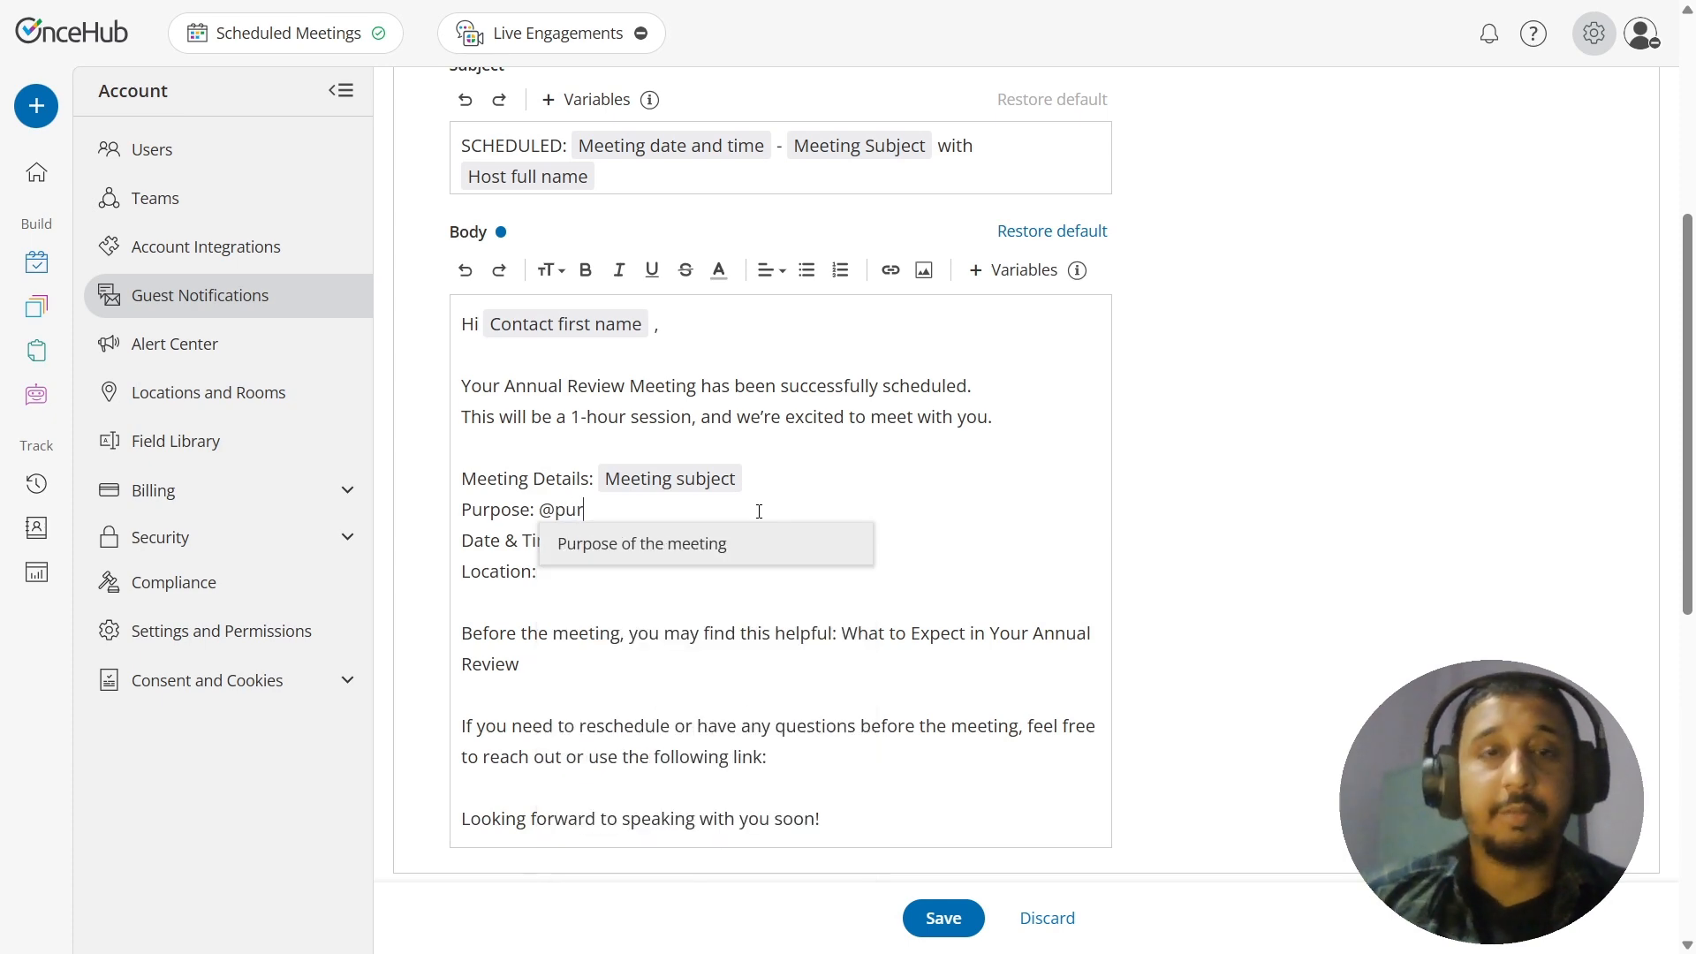
key("Return")
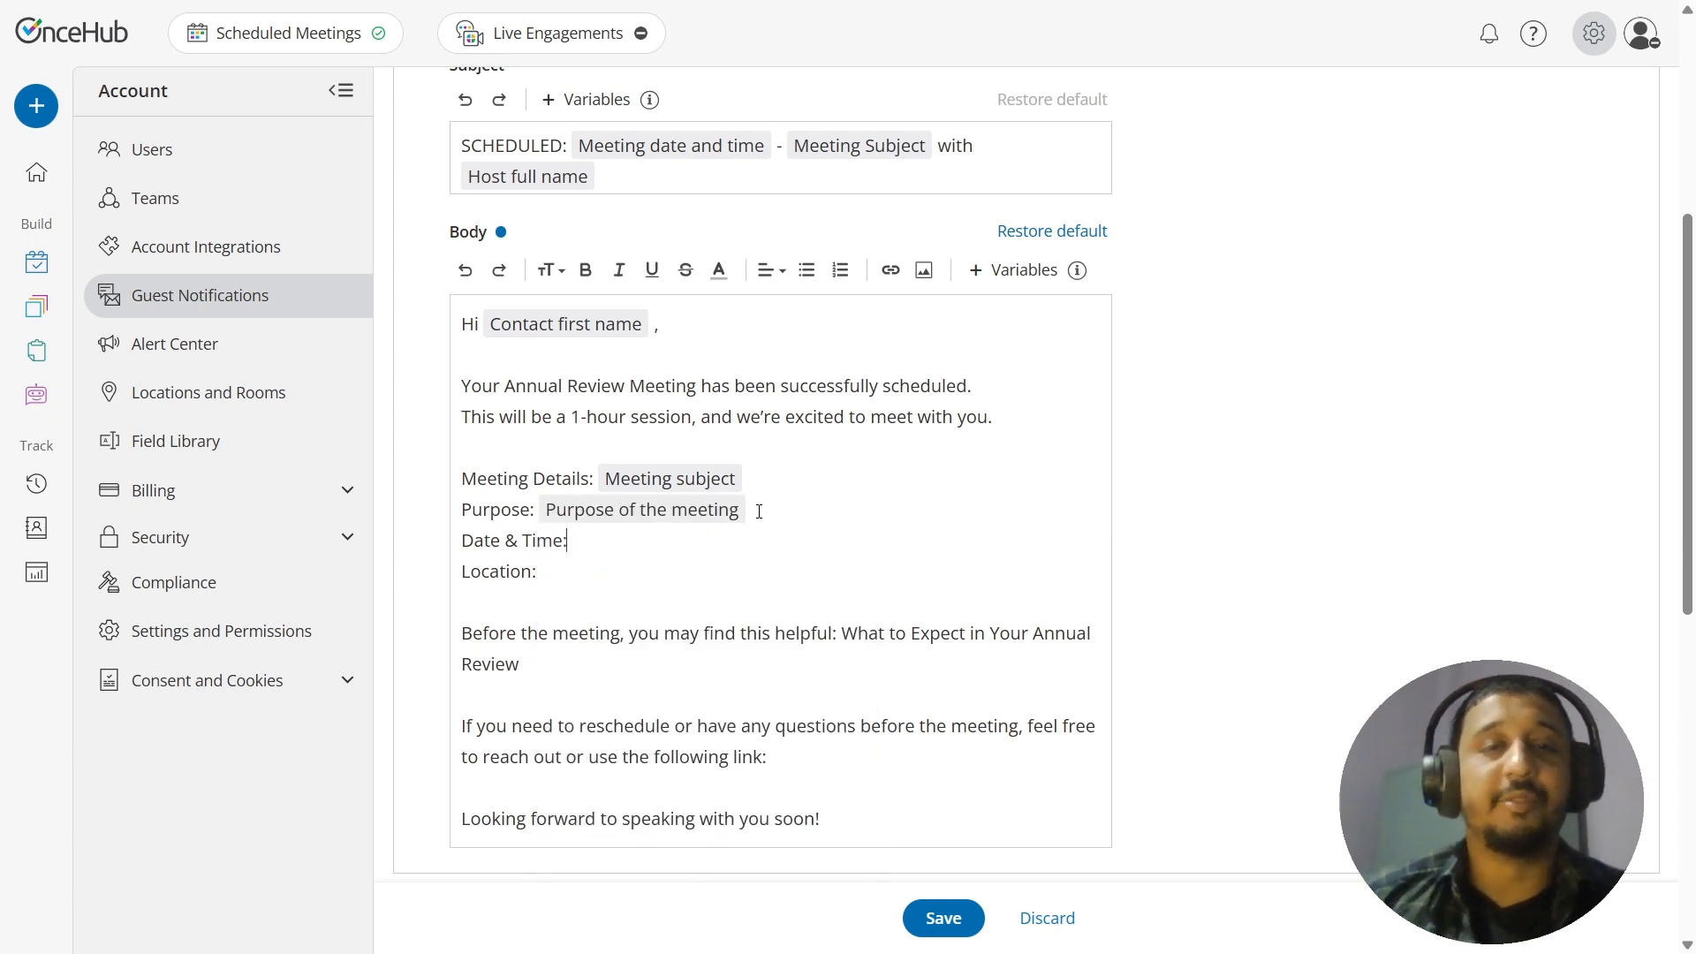
Step: Insert the Meeting date and time variable after "Date & Time:" and Meeting location (with additional details) after "Location:"
type("@meet")
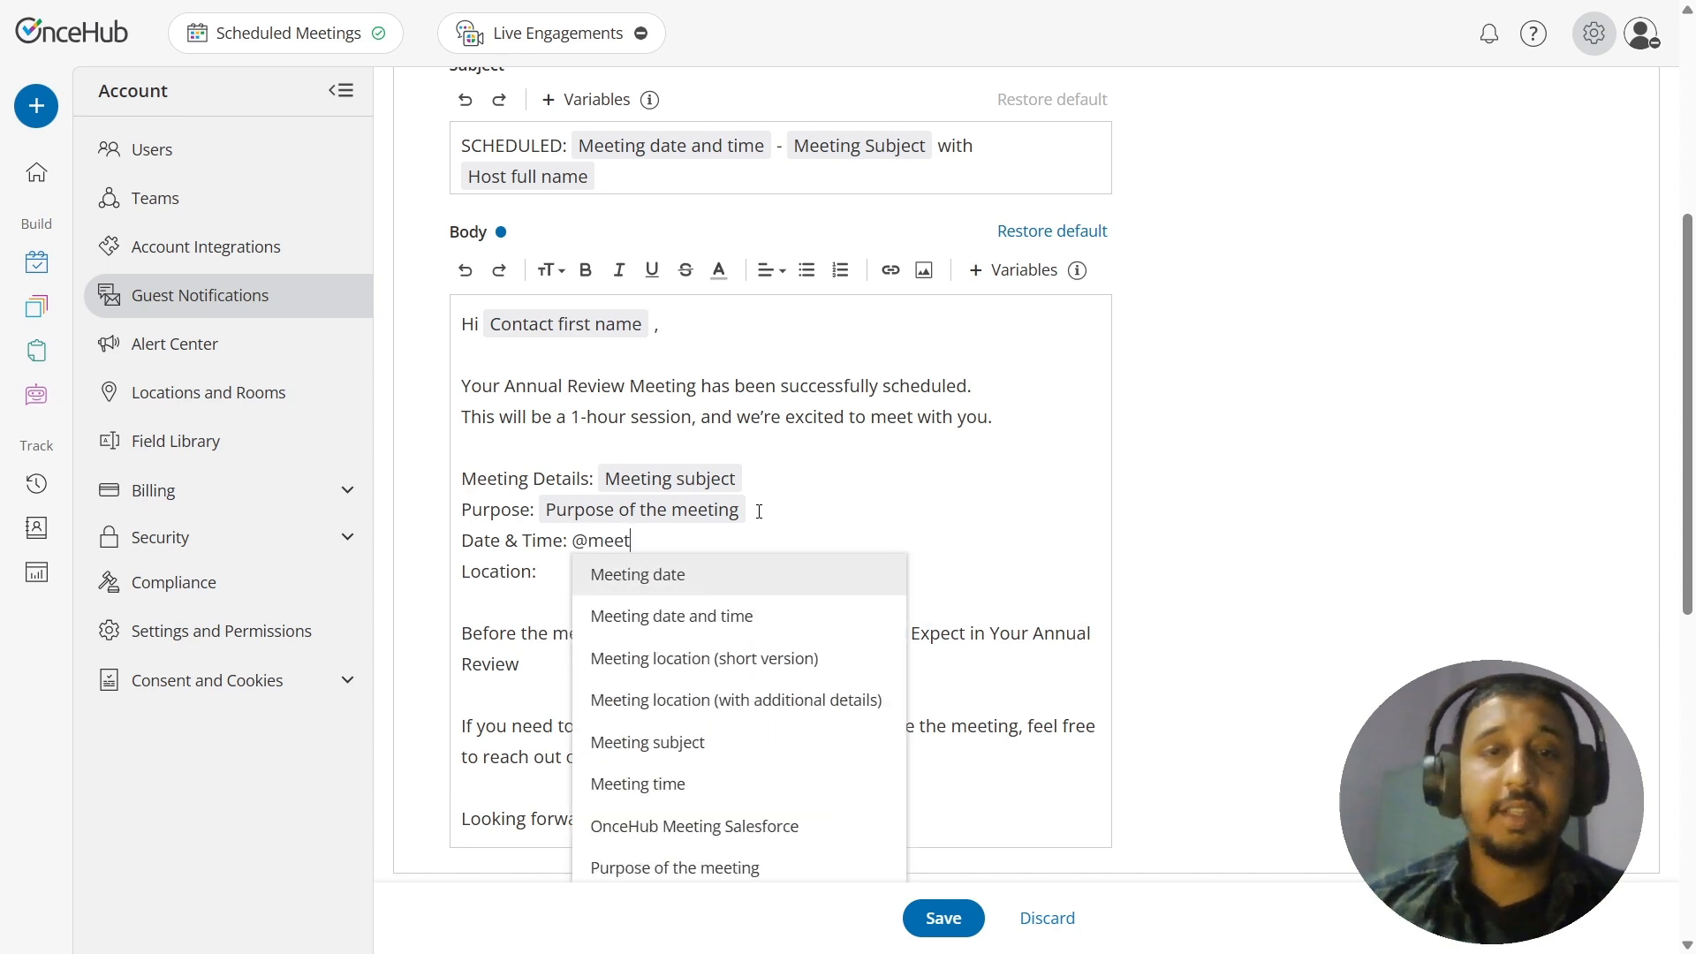
key("Down")
key("Return")
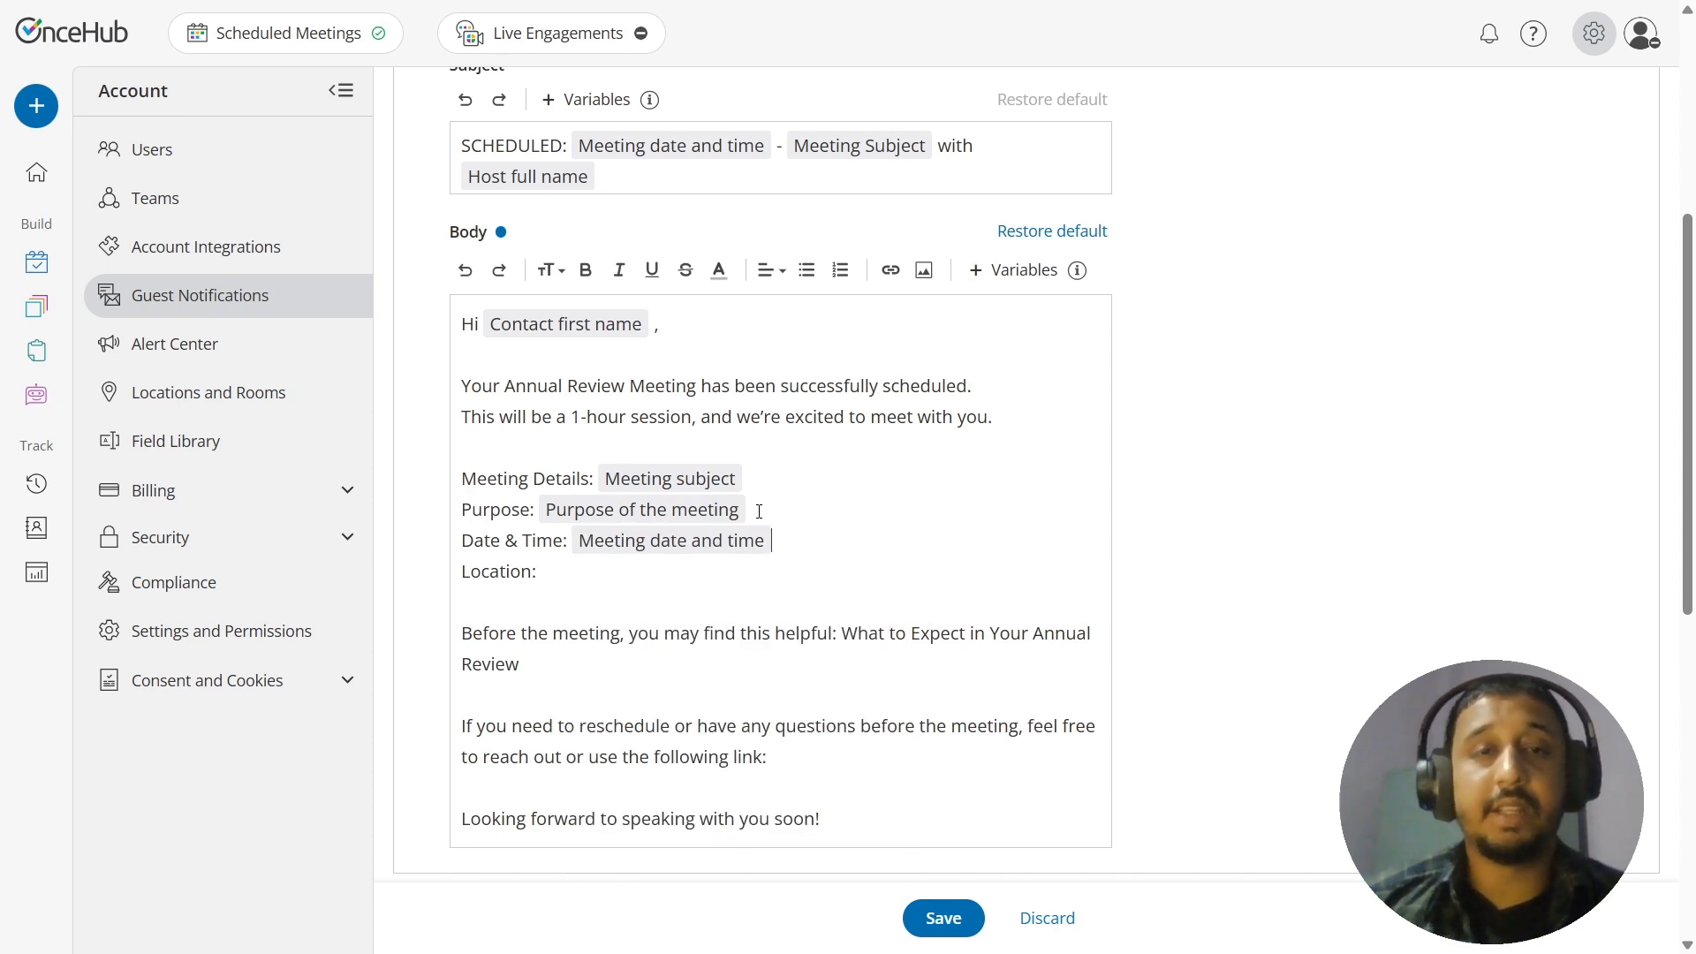
type("@")
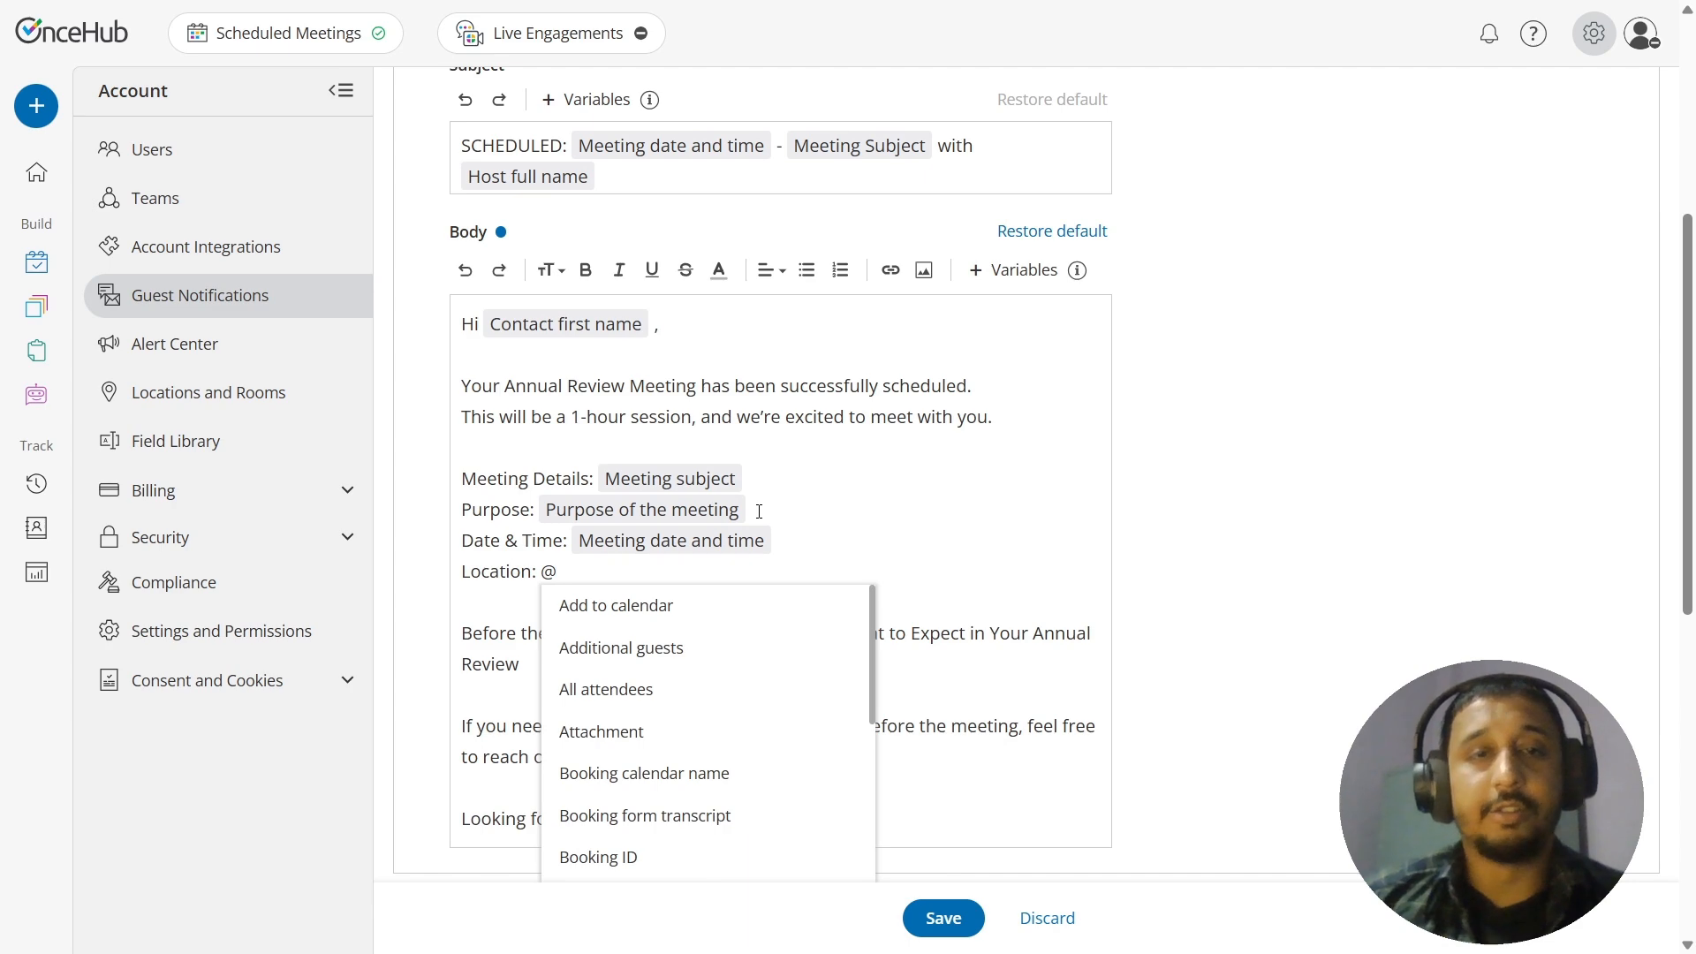
type("Lo")
key("Down")
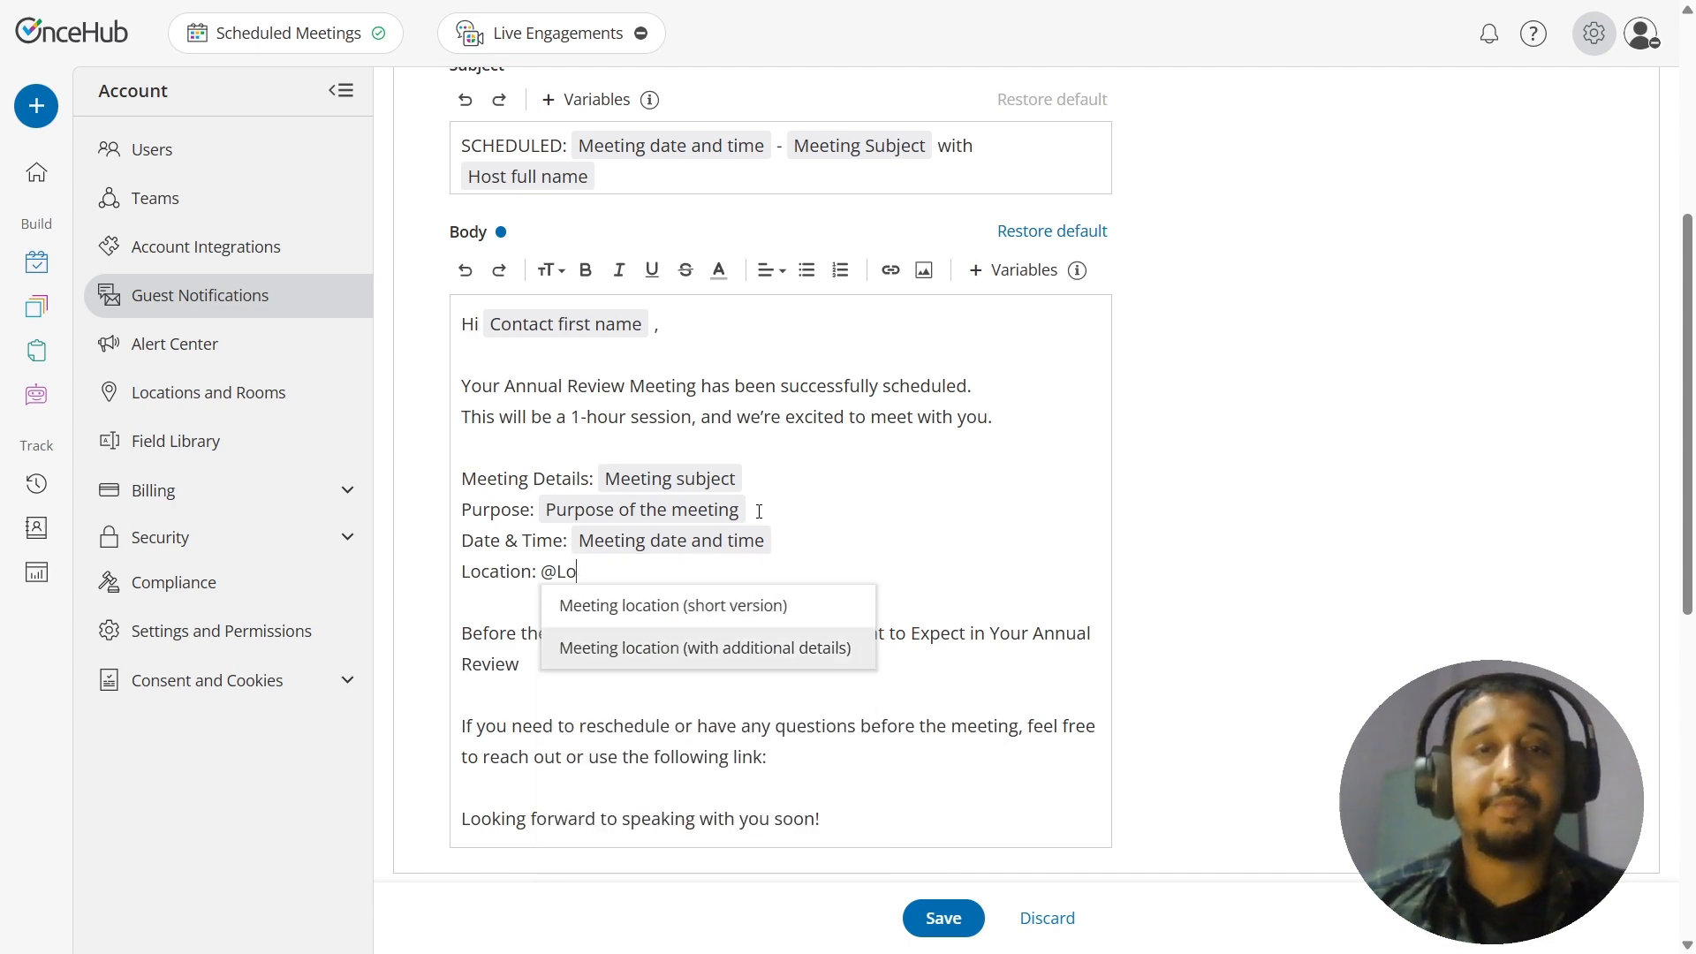
key("Return")
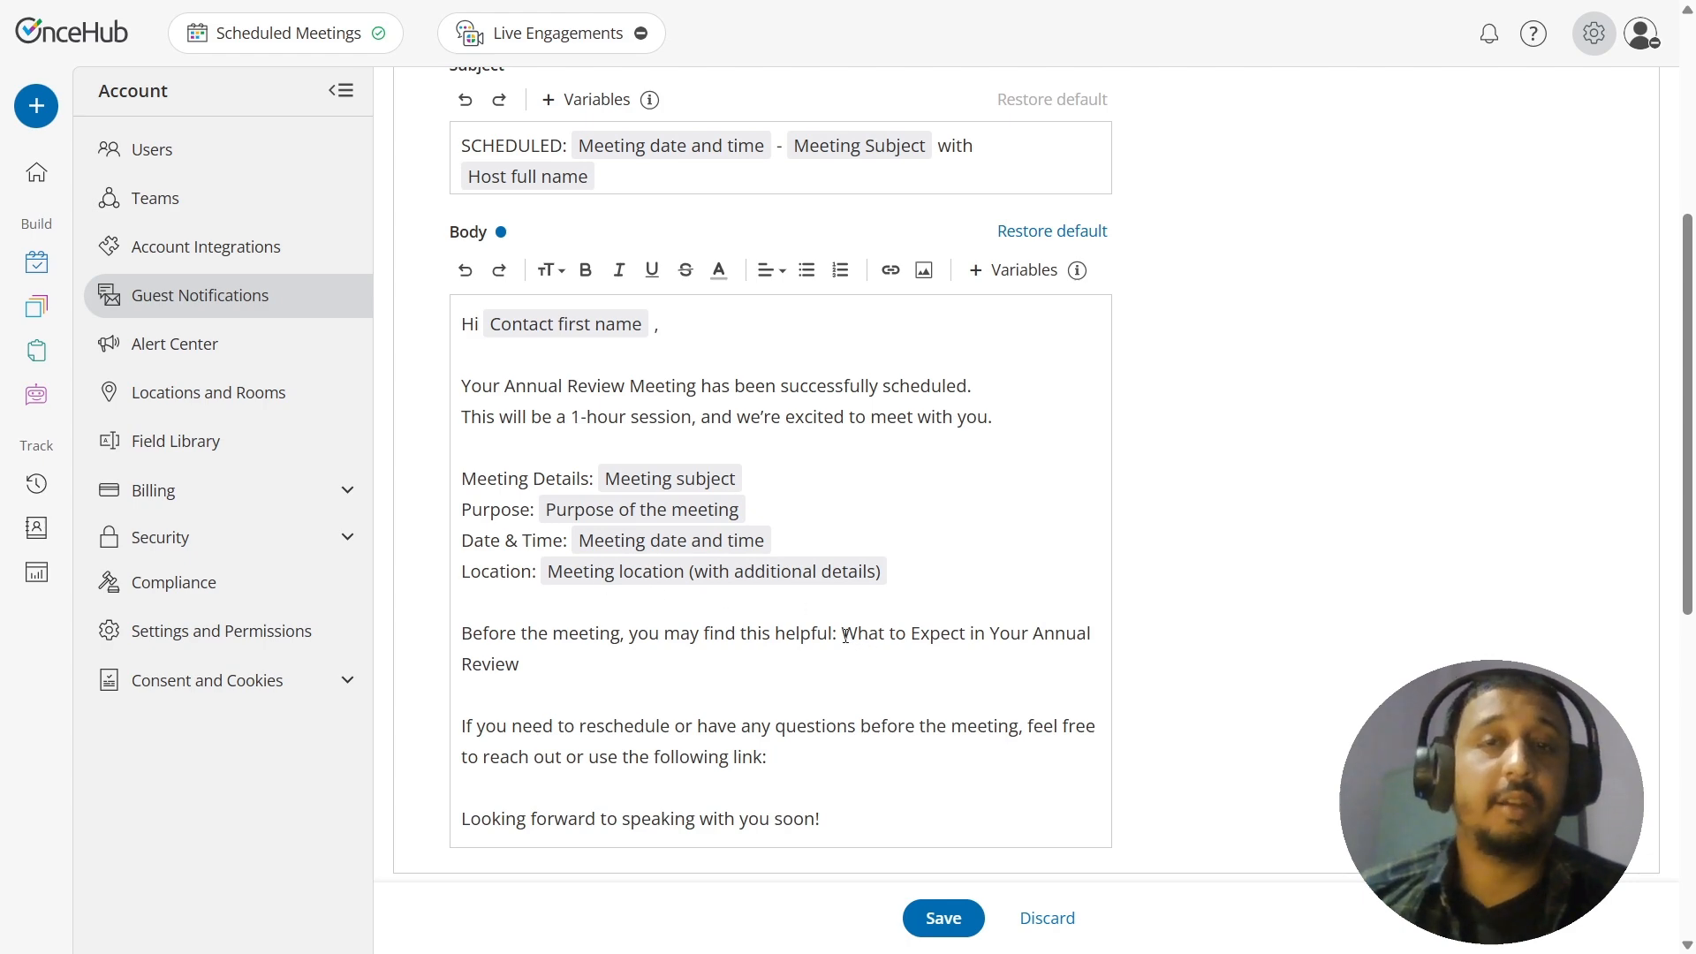
Step: Link the body text "What to Expect in Your Annual Review" to the copied example.com annual-review-guide URL
left_click_drag(844, 634, 856, 660)
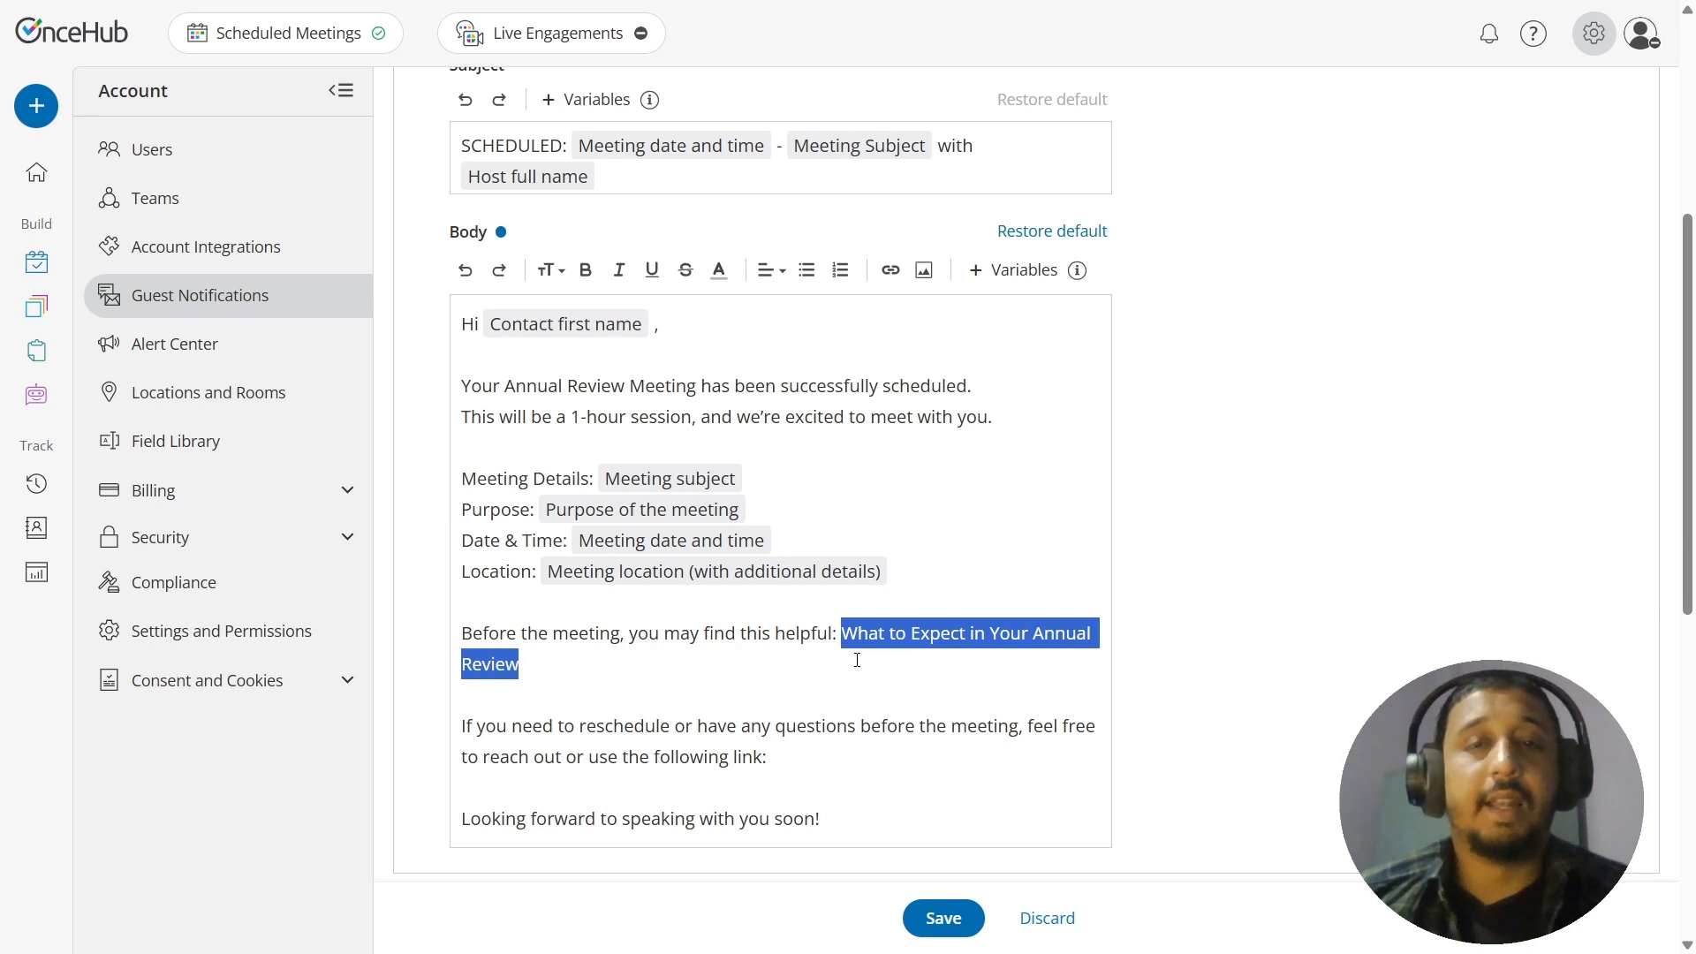
left_click(889, 272)
key("ctrl+v")
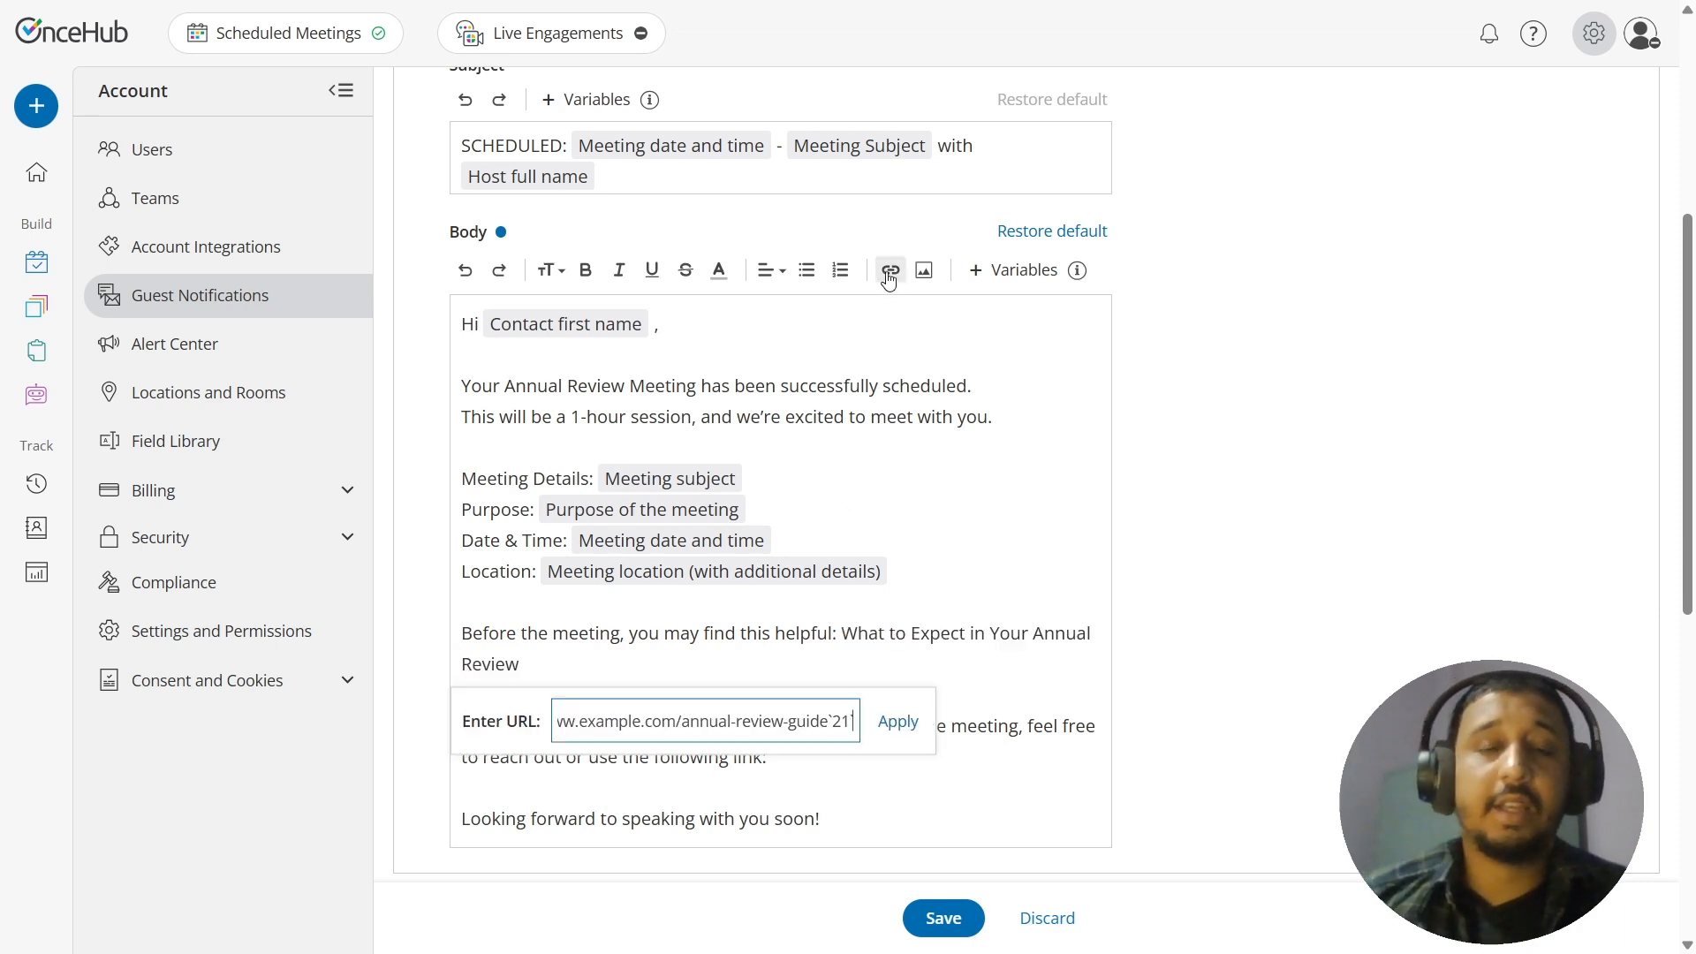
left_click(897, 720)
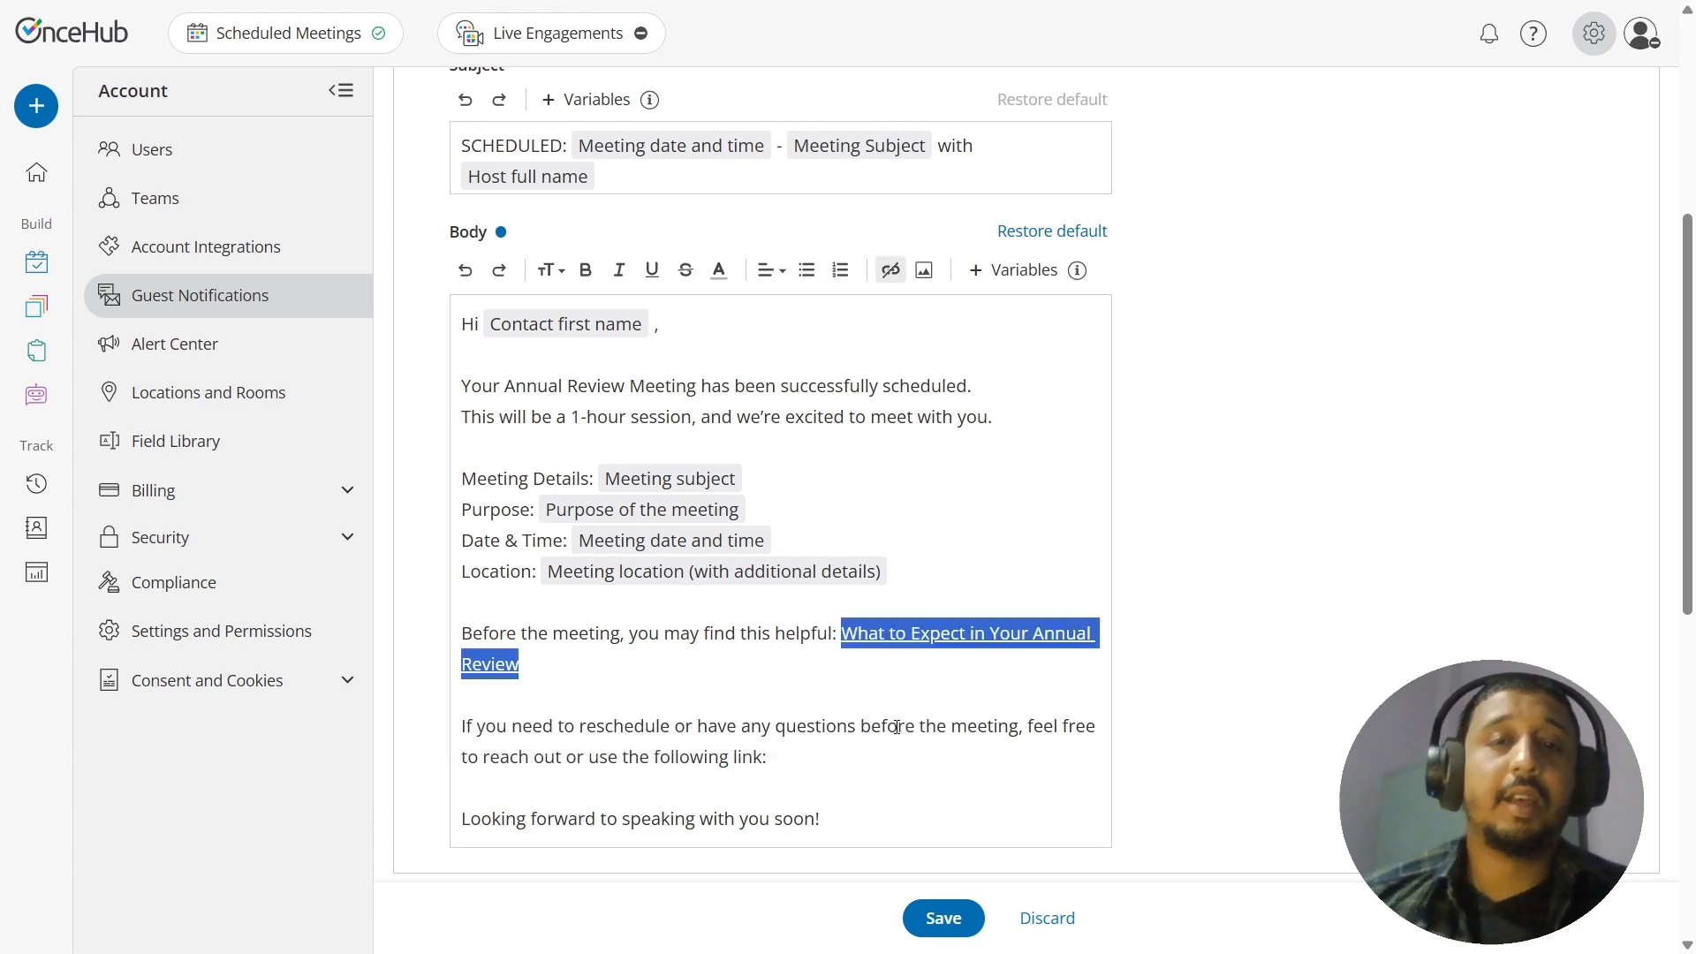
scroll(892, 706, "down", 4)
left_click(888, 375)
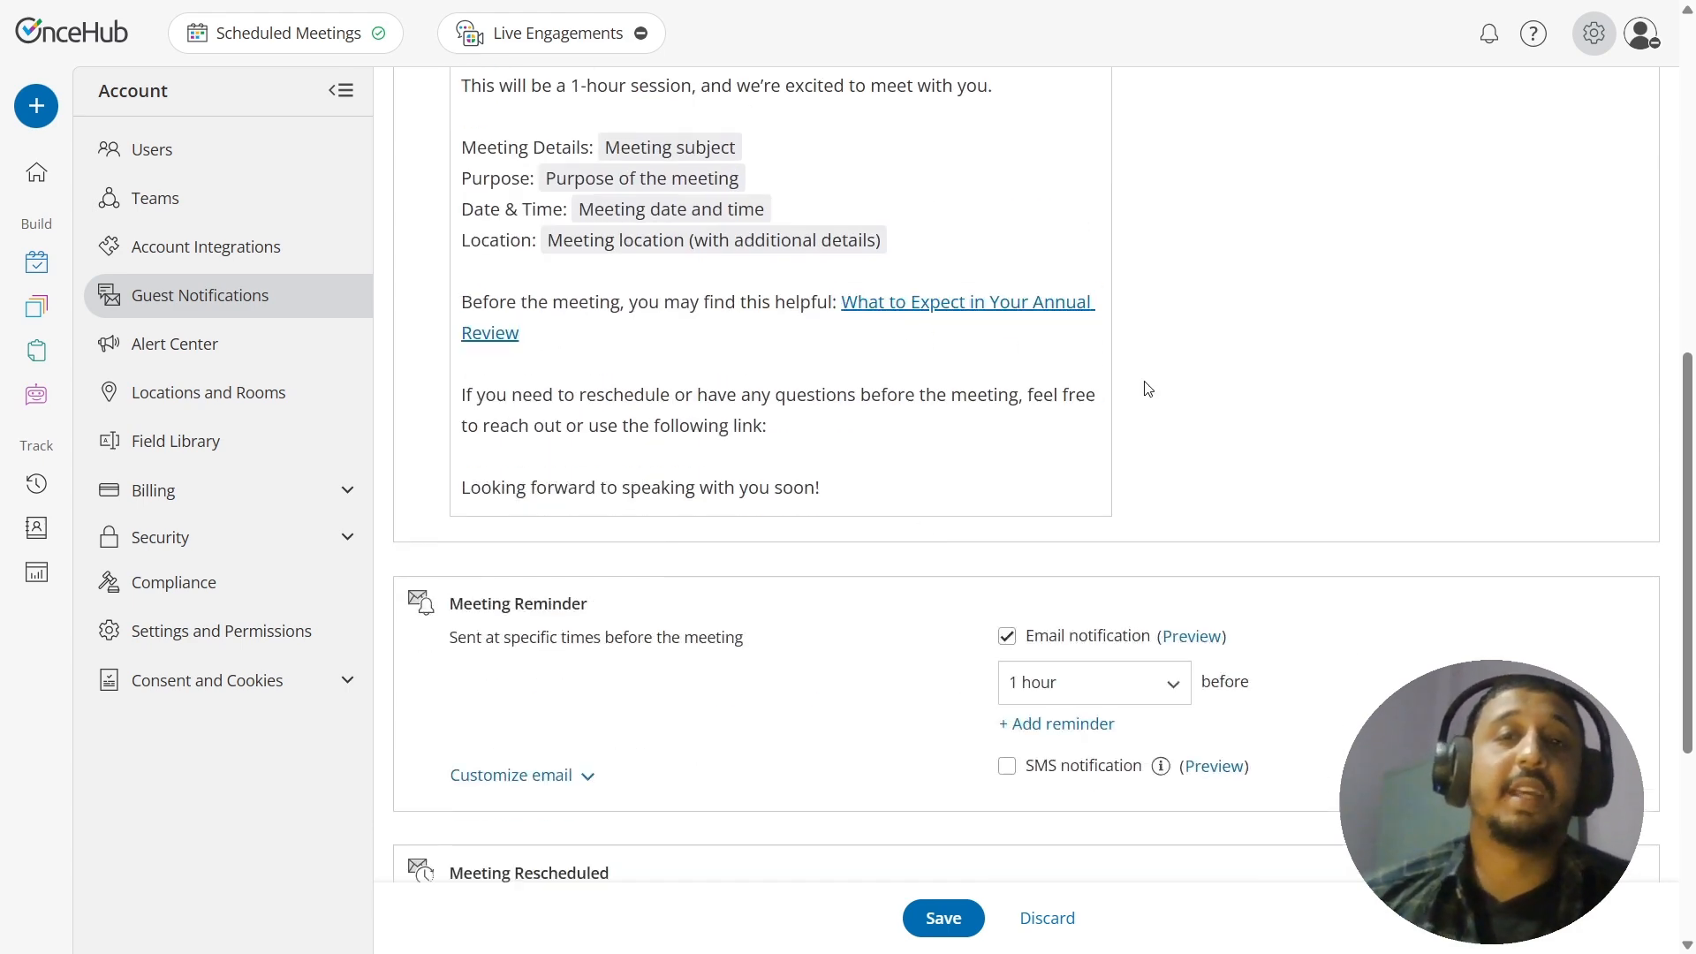
Step: Set the two intro sentences about the scheduled Annual Review Meeting to the Small (14px) text size
left_click_drag(1678, 431, 1678, 325)
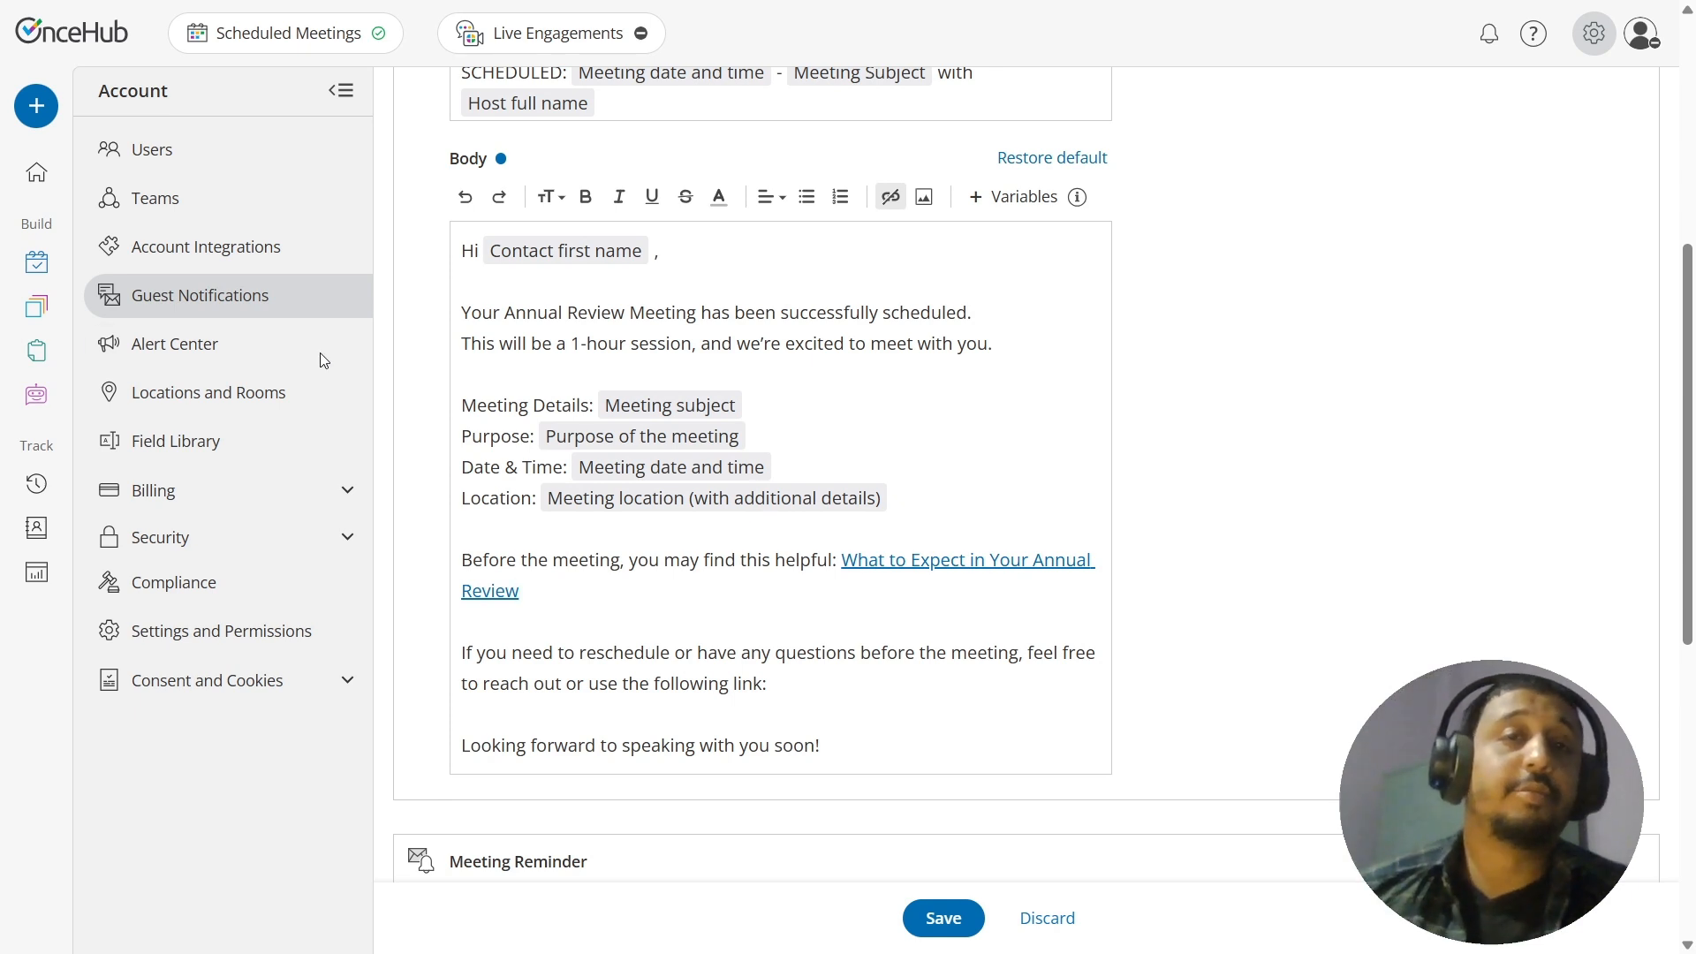
left_click_drag(993, 343, 461, 314)
left_click(550, 196)
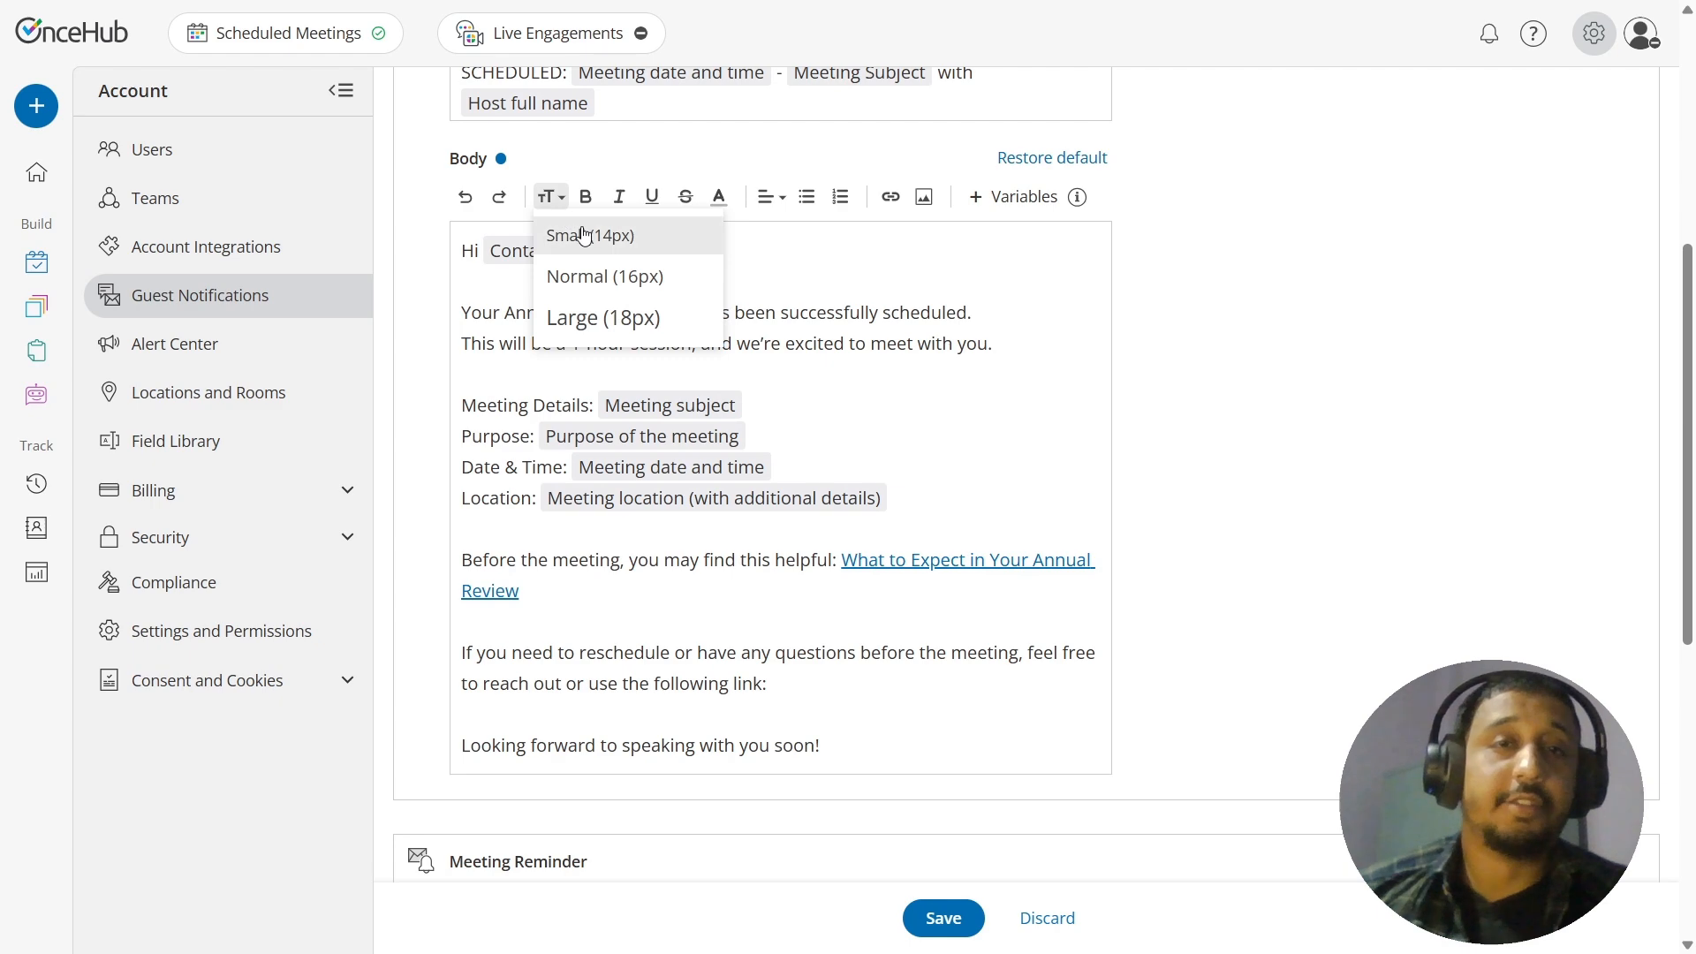
left_click(583, 235)
left_click(1007, 356)
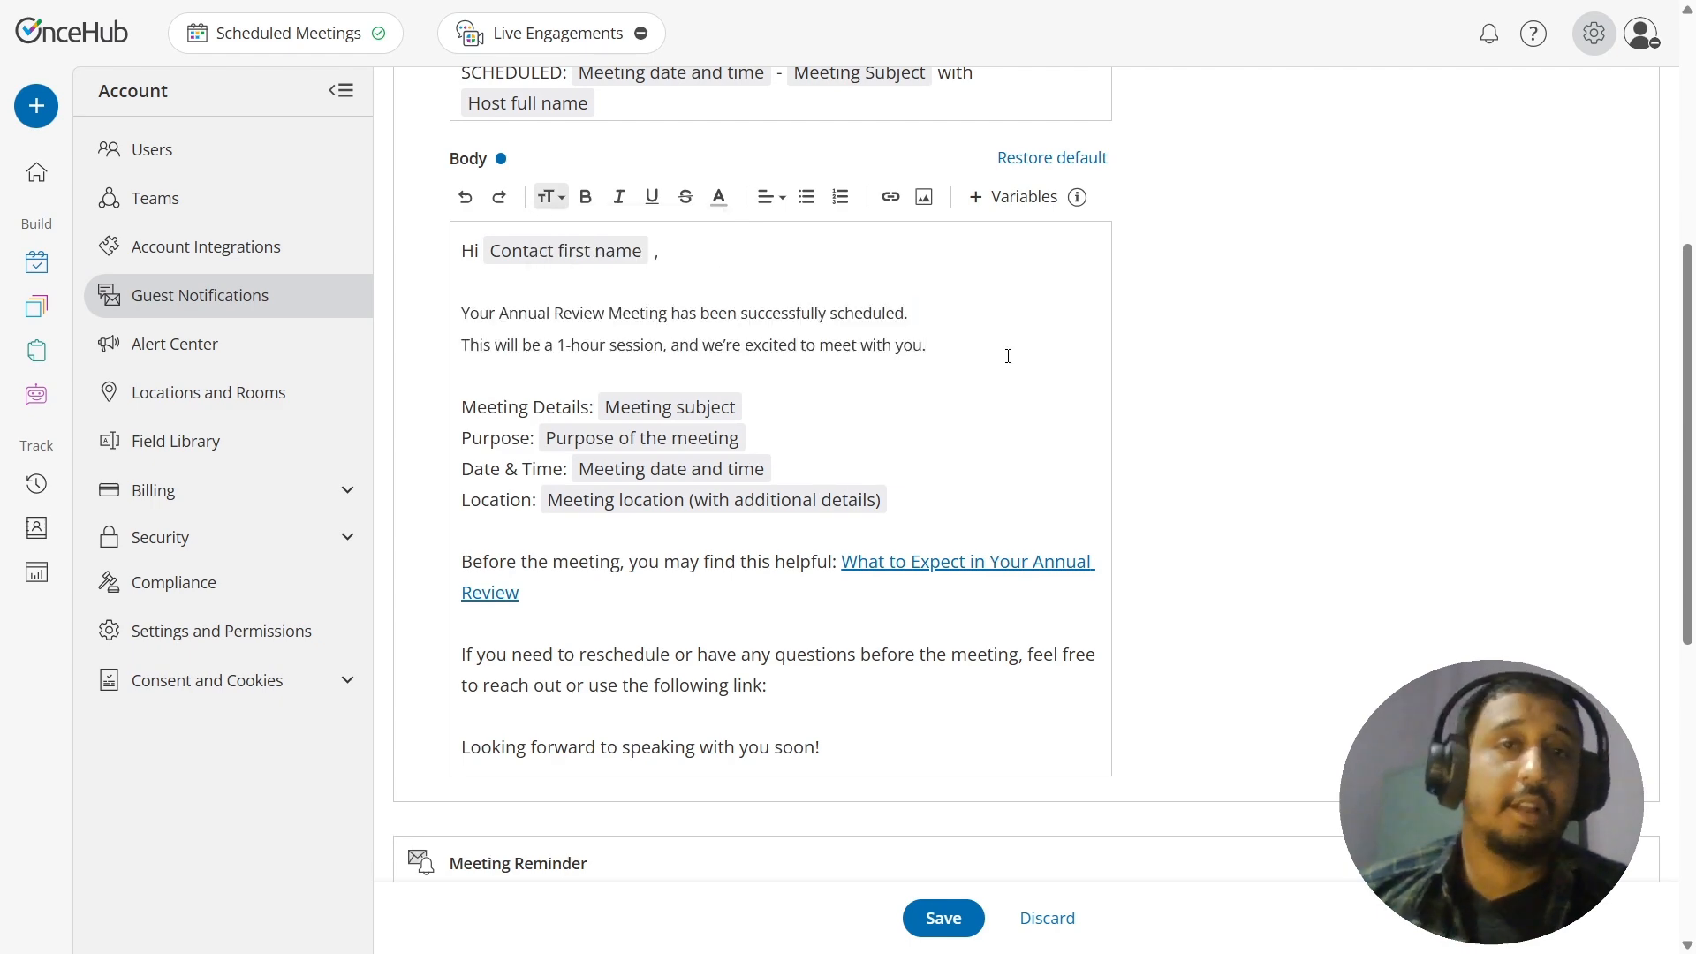
Step: Set the two intro sentences of the email body to the Normal (16px) text size
left_click_drag(1008, 356, 446, 320)
left_click(550, 196)
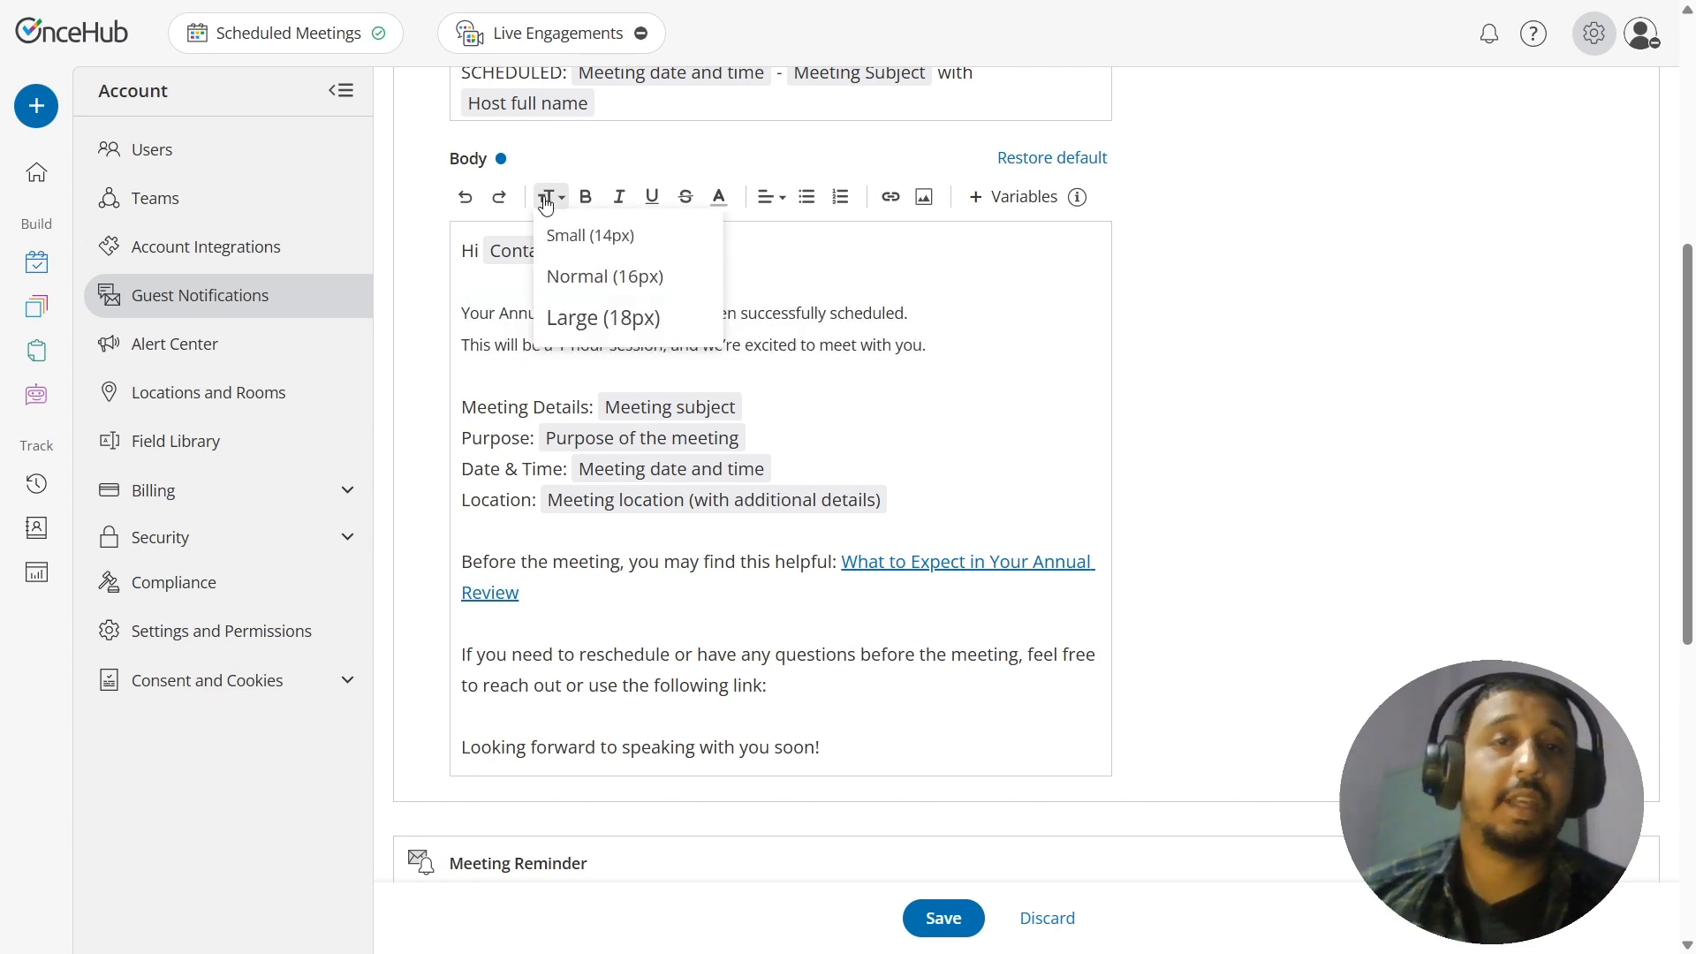
left_click(584, 277)
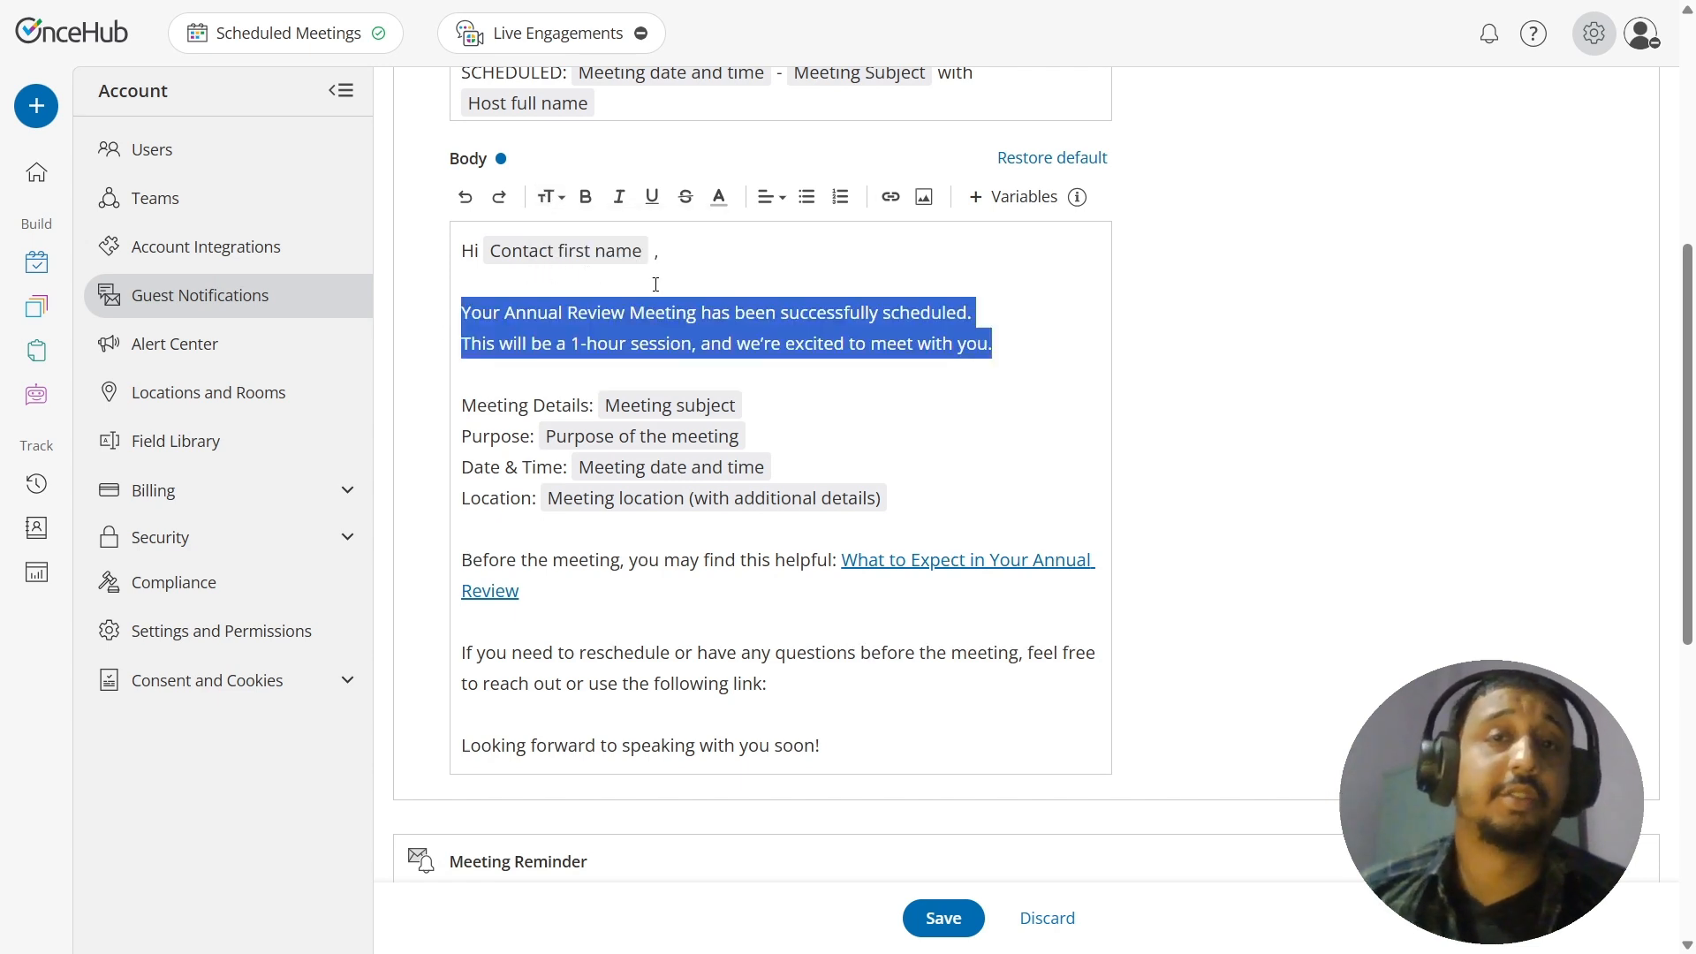
left_click(550, 196)
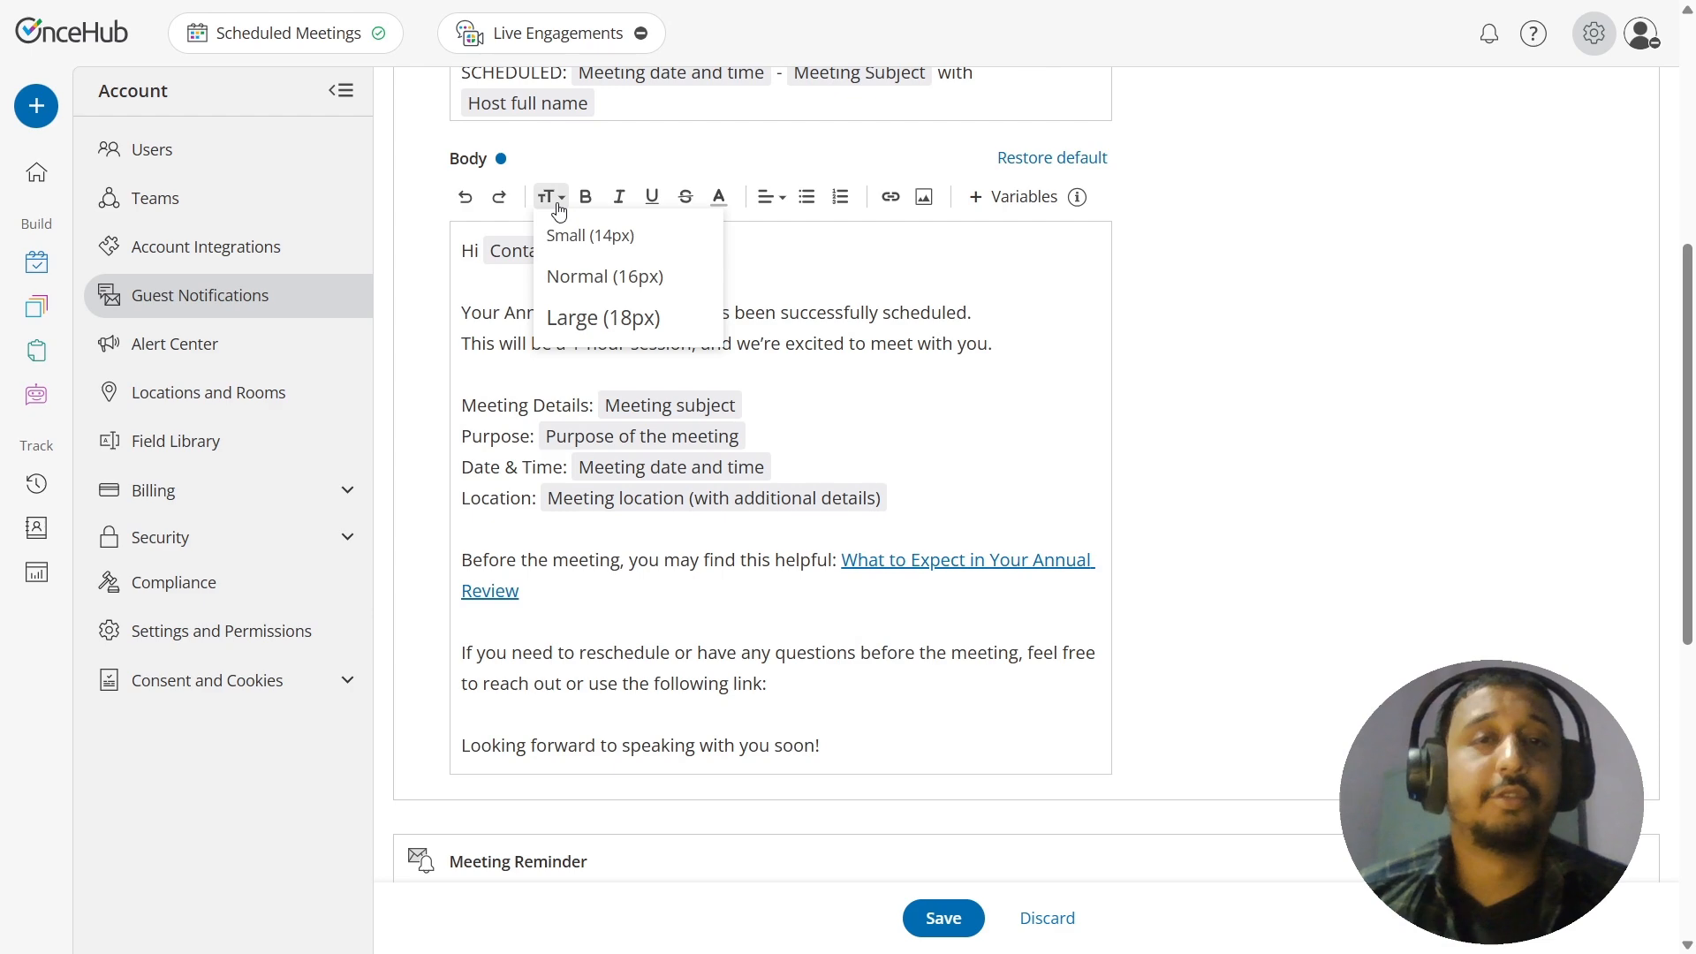
left_click(857, 263)
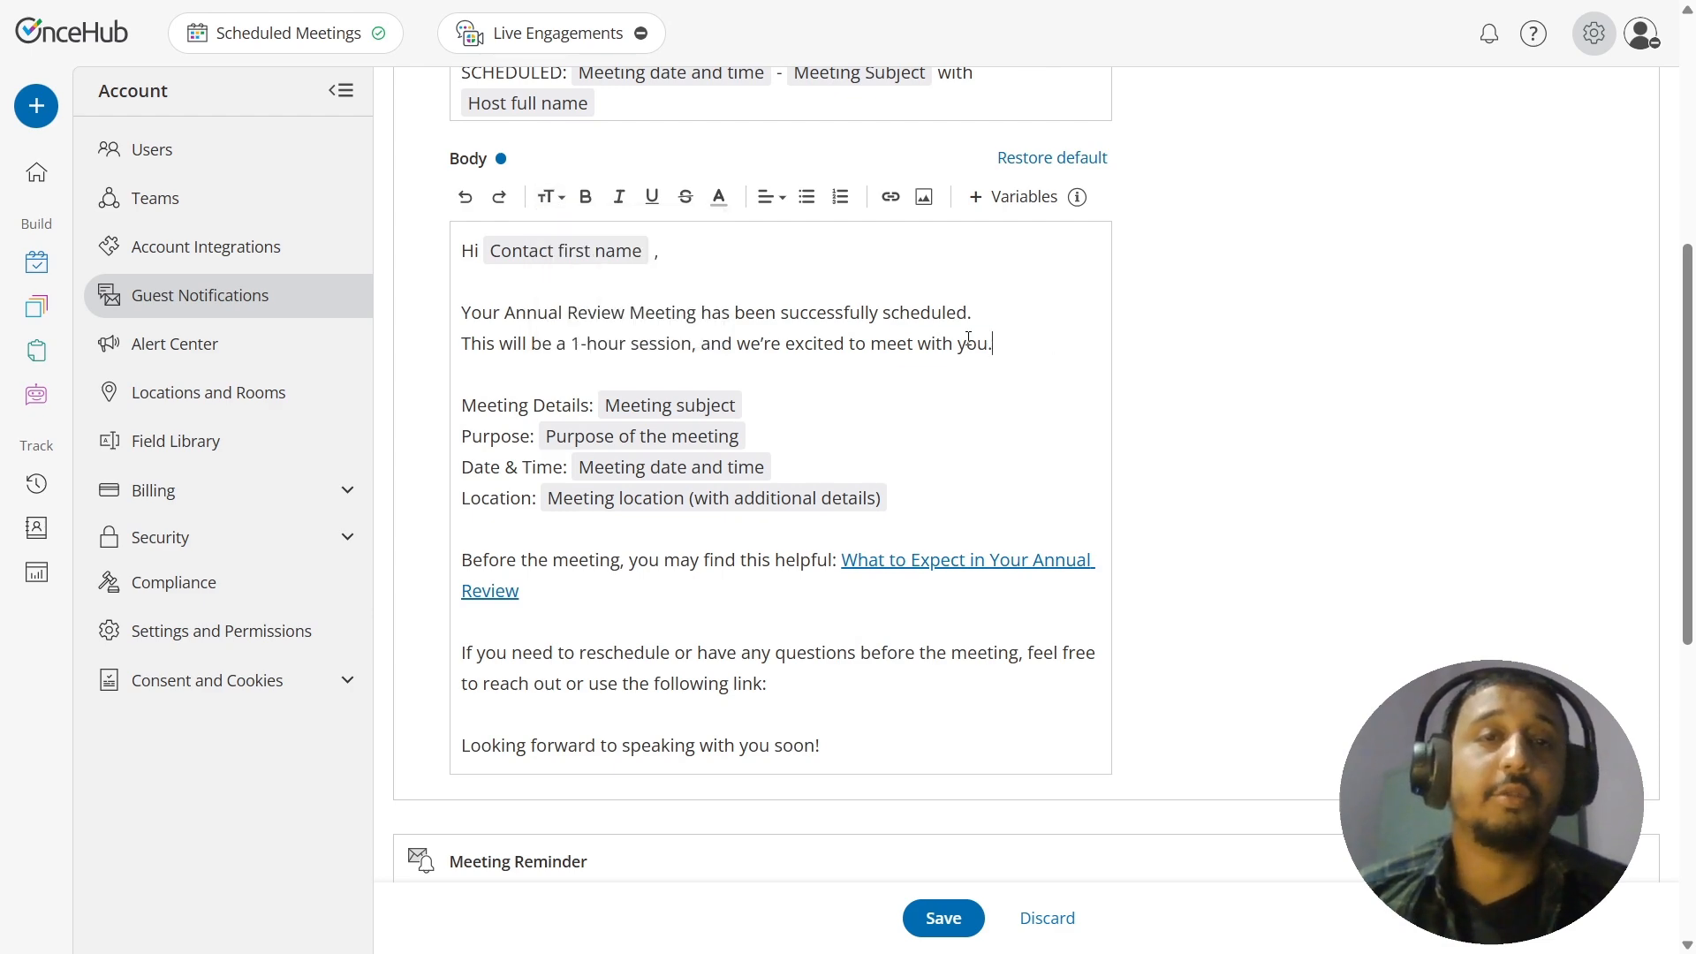
Step: Make the two intro sentences below the greeting bold and italic
left_click(463, 313, "shift")
left_click(586, 196)
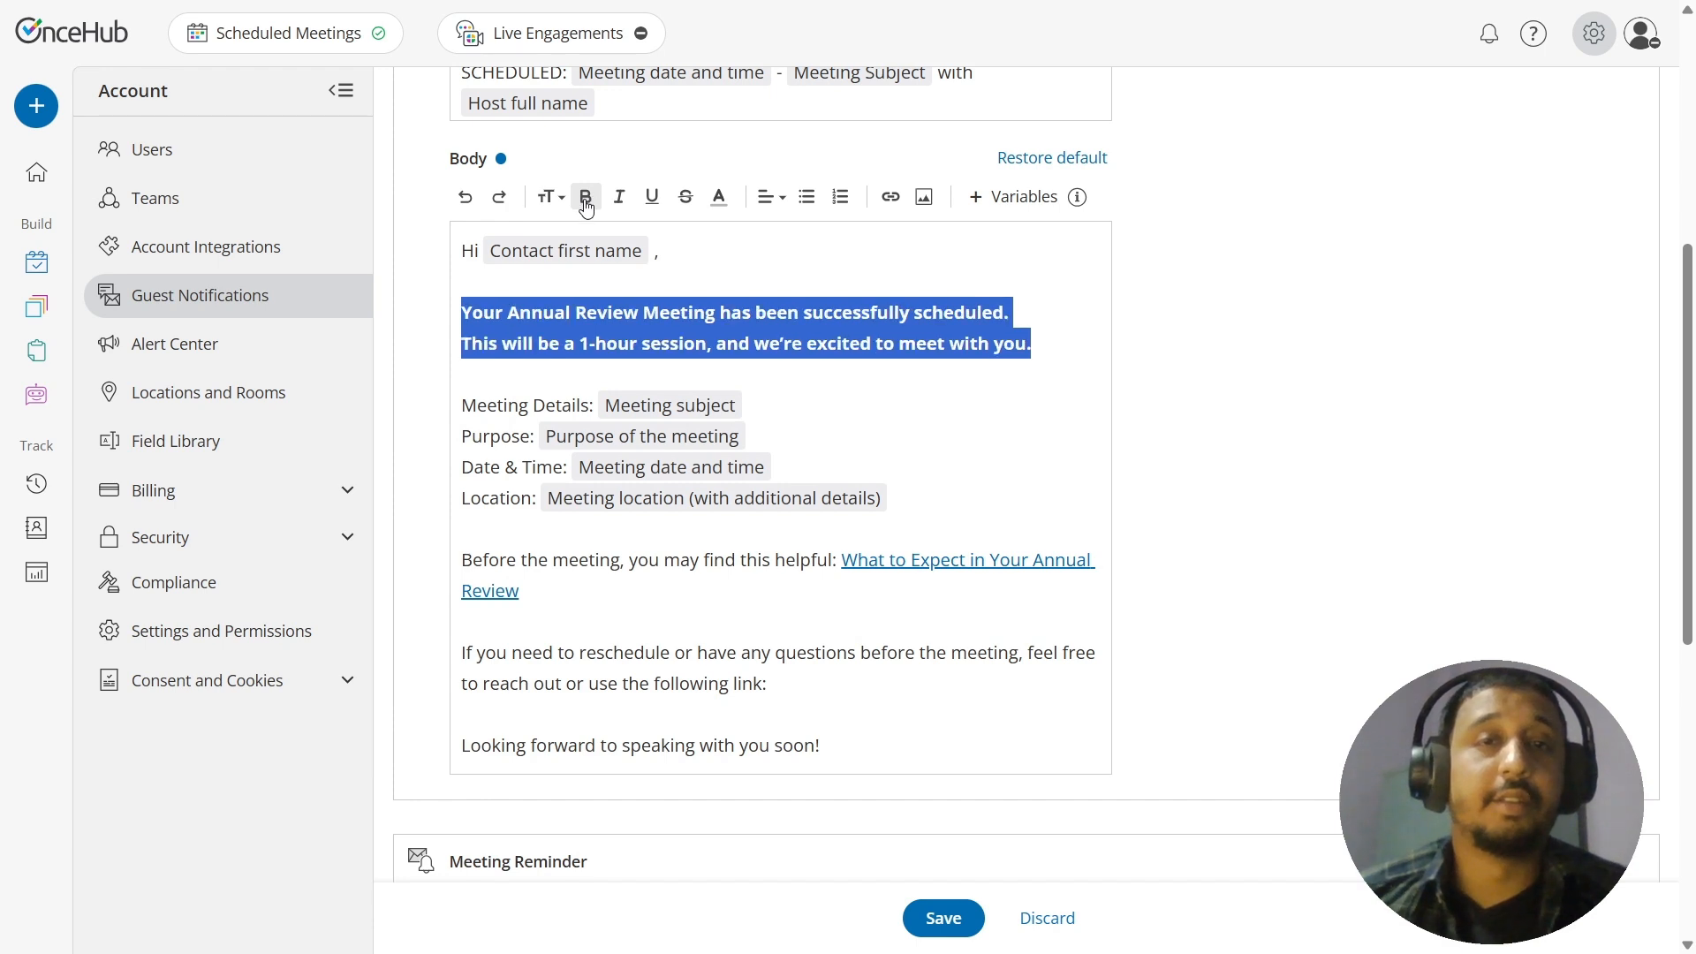
left_click(844, 405)
left_click(461, 314, "shift")
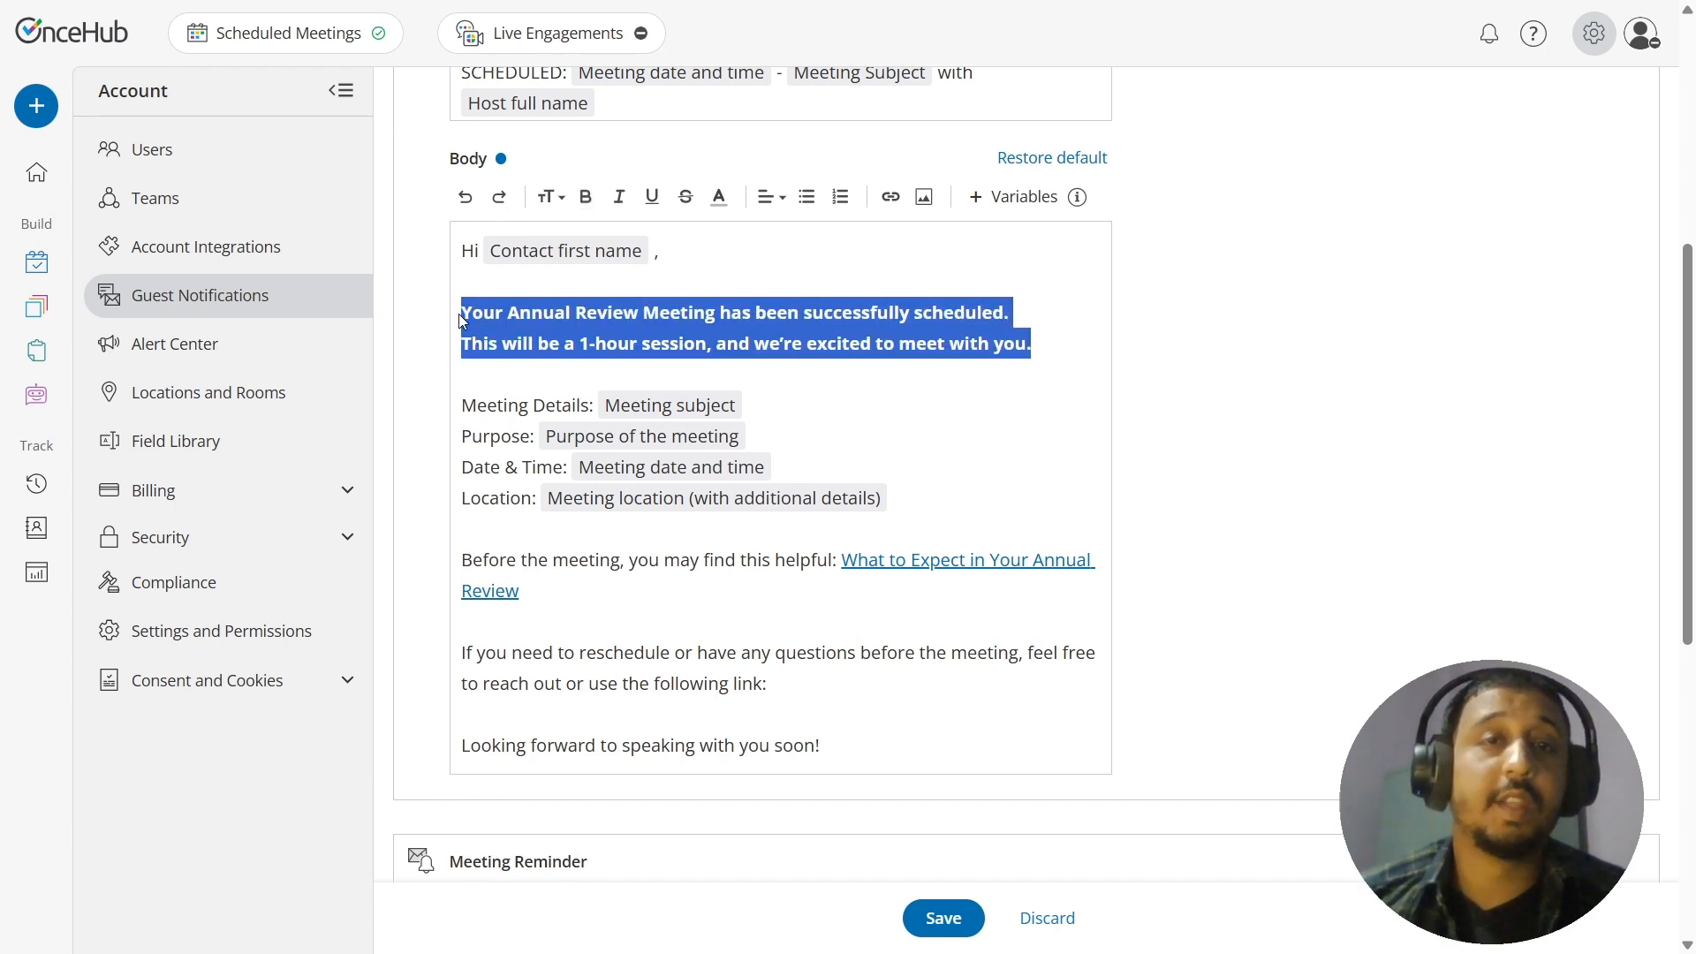
left_click(619, 196)
left_click(877, 435)
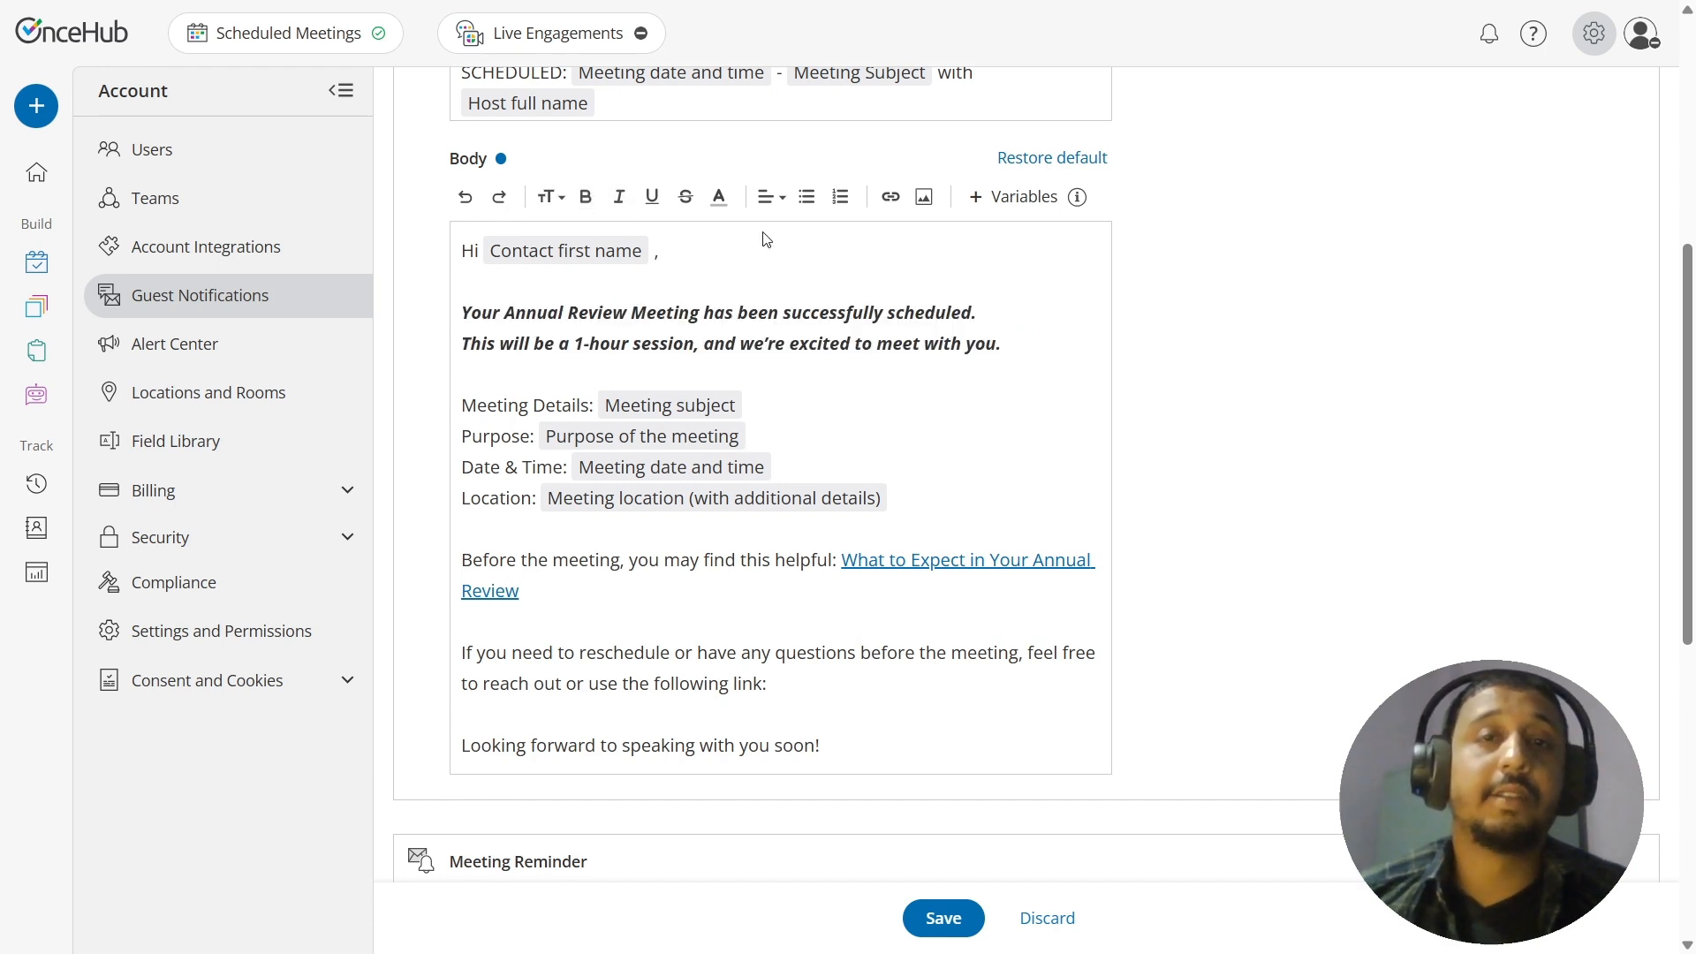
Step: Underline the two intro sentences below the greeting and color their text red
left_click_drag(1004, 344, 230, 323)
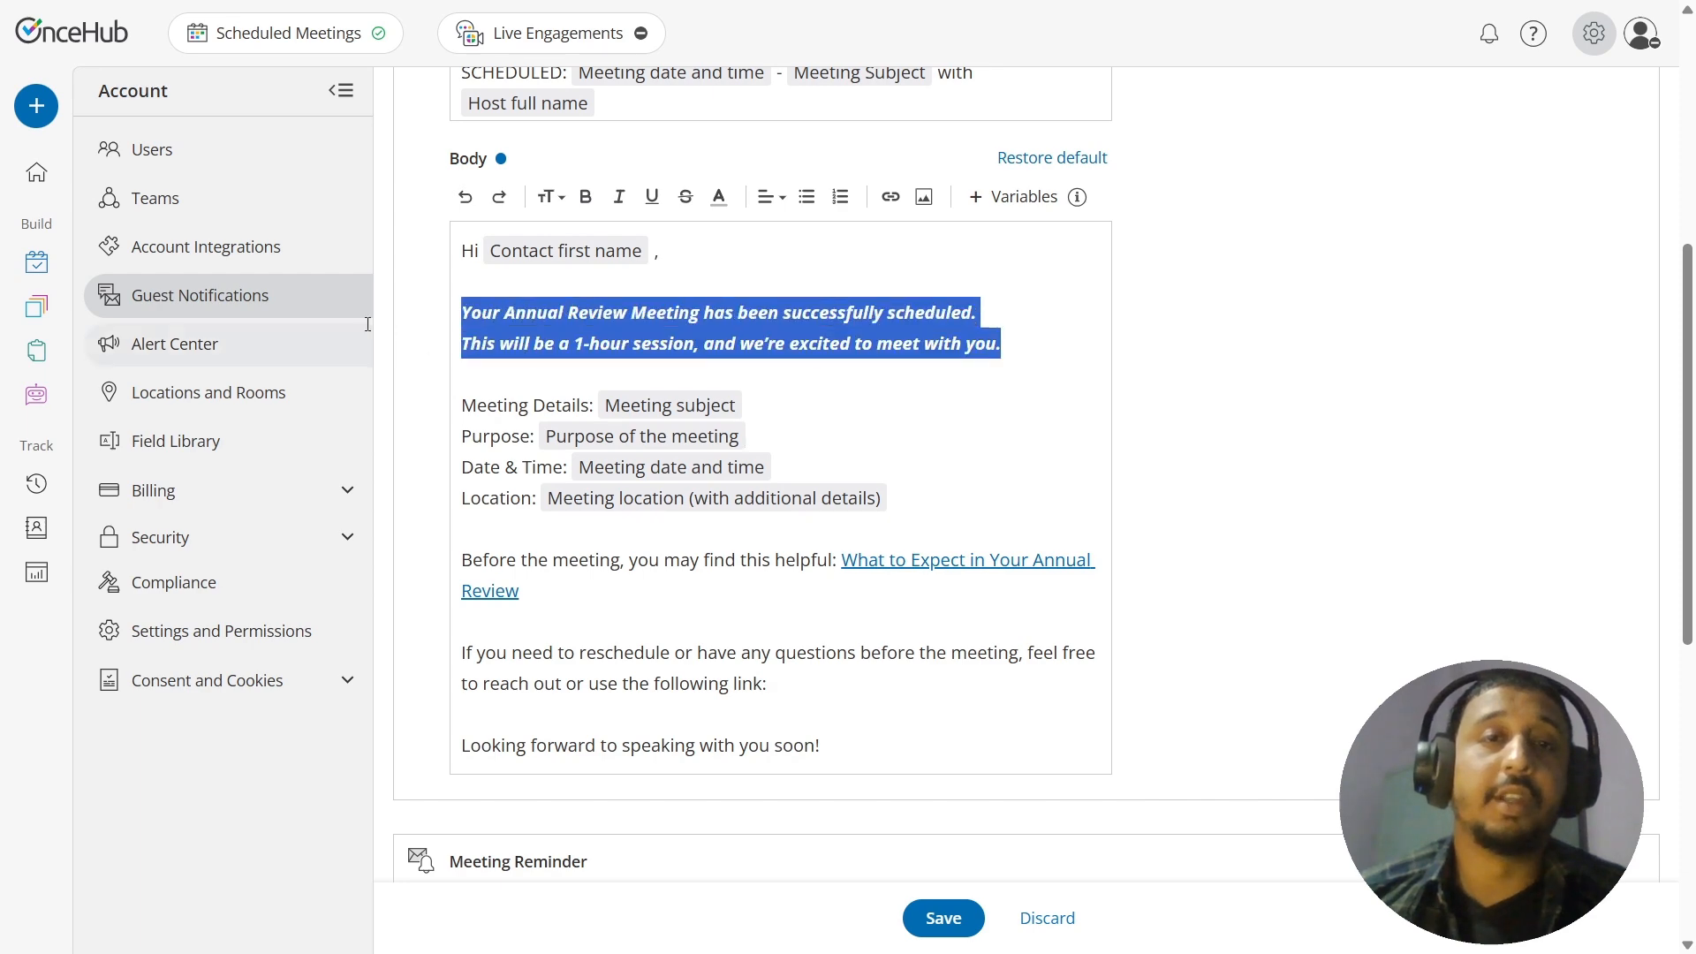
left_click(652, 196)
left_click(890, 429)
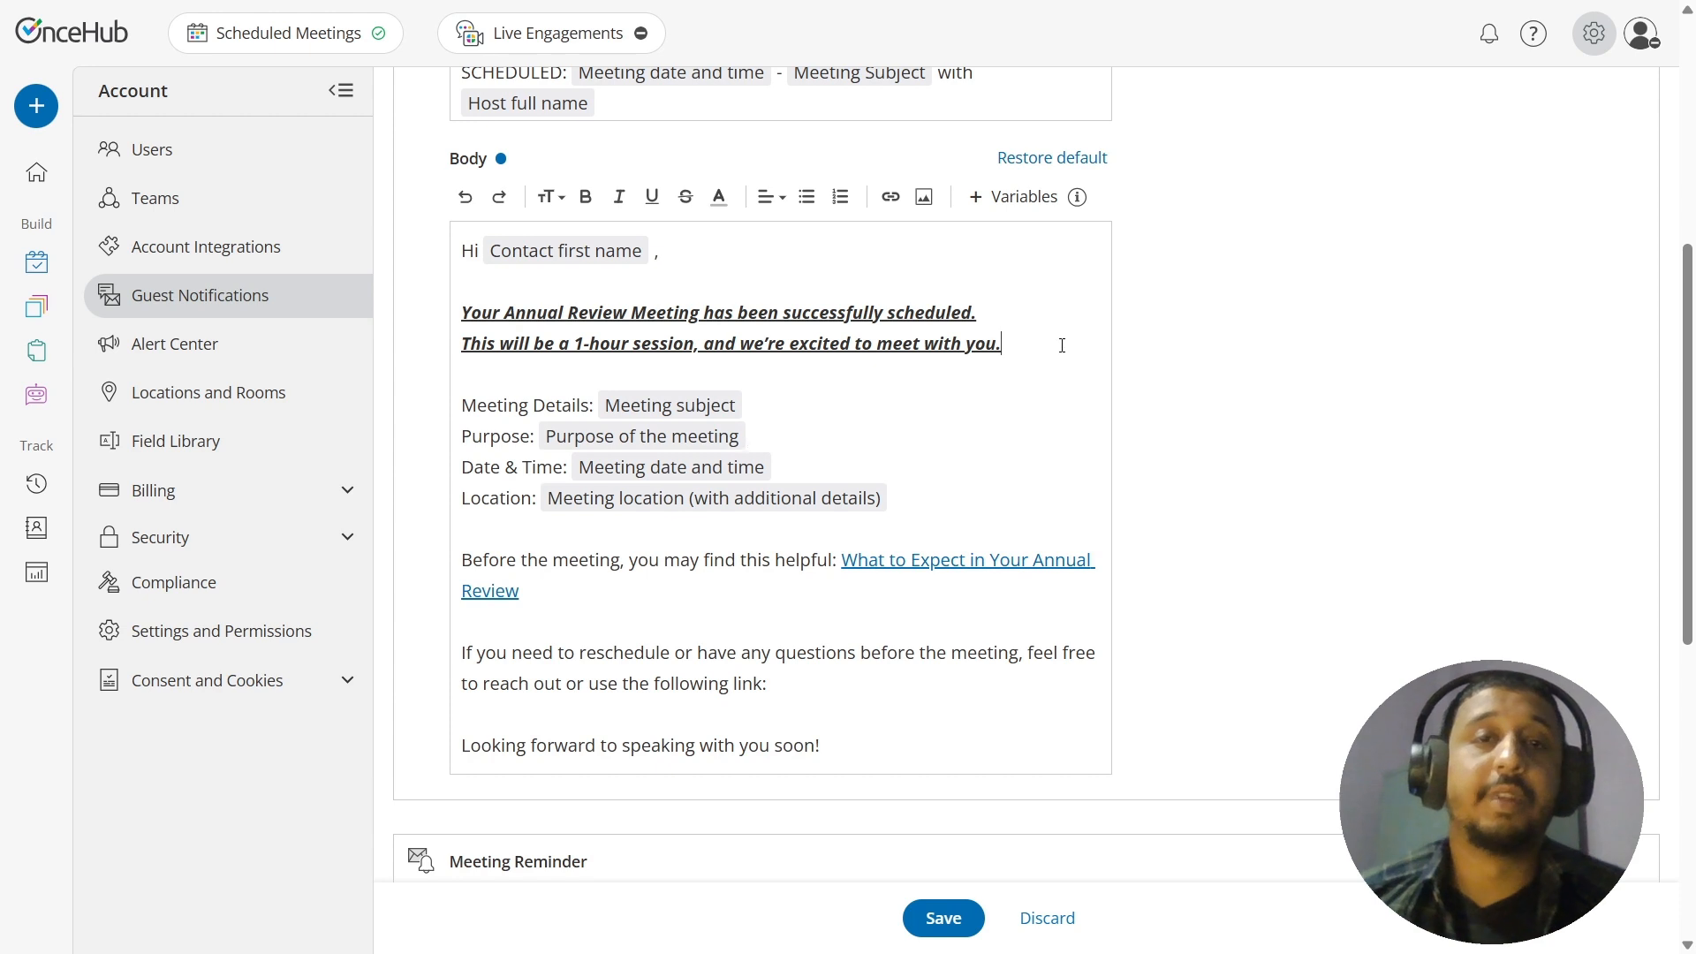
left_click_drag(1062, 344, 433, 316)
left_click(720, 199)
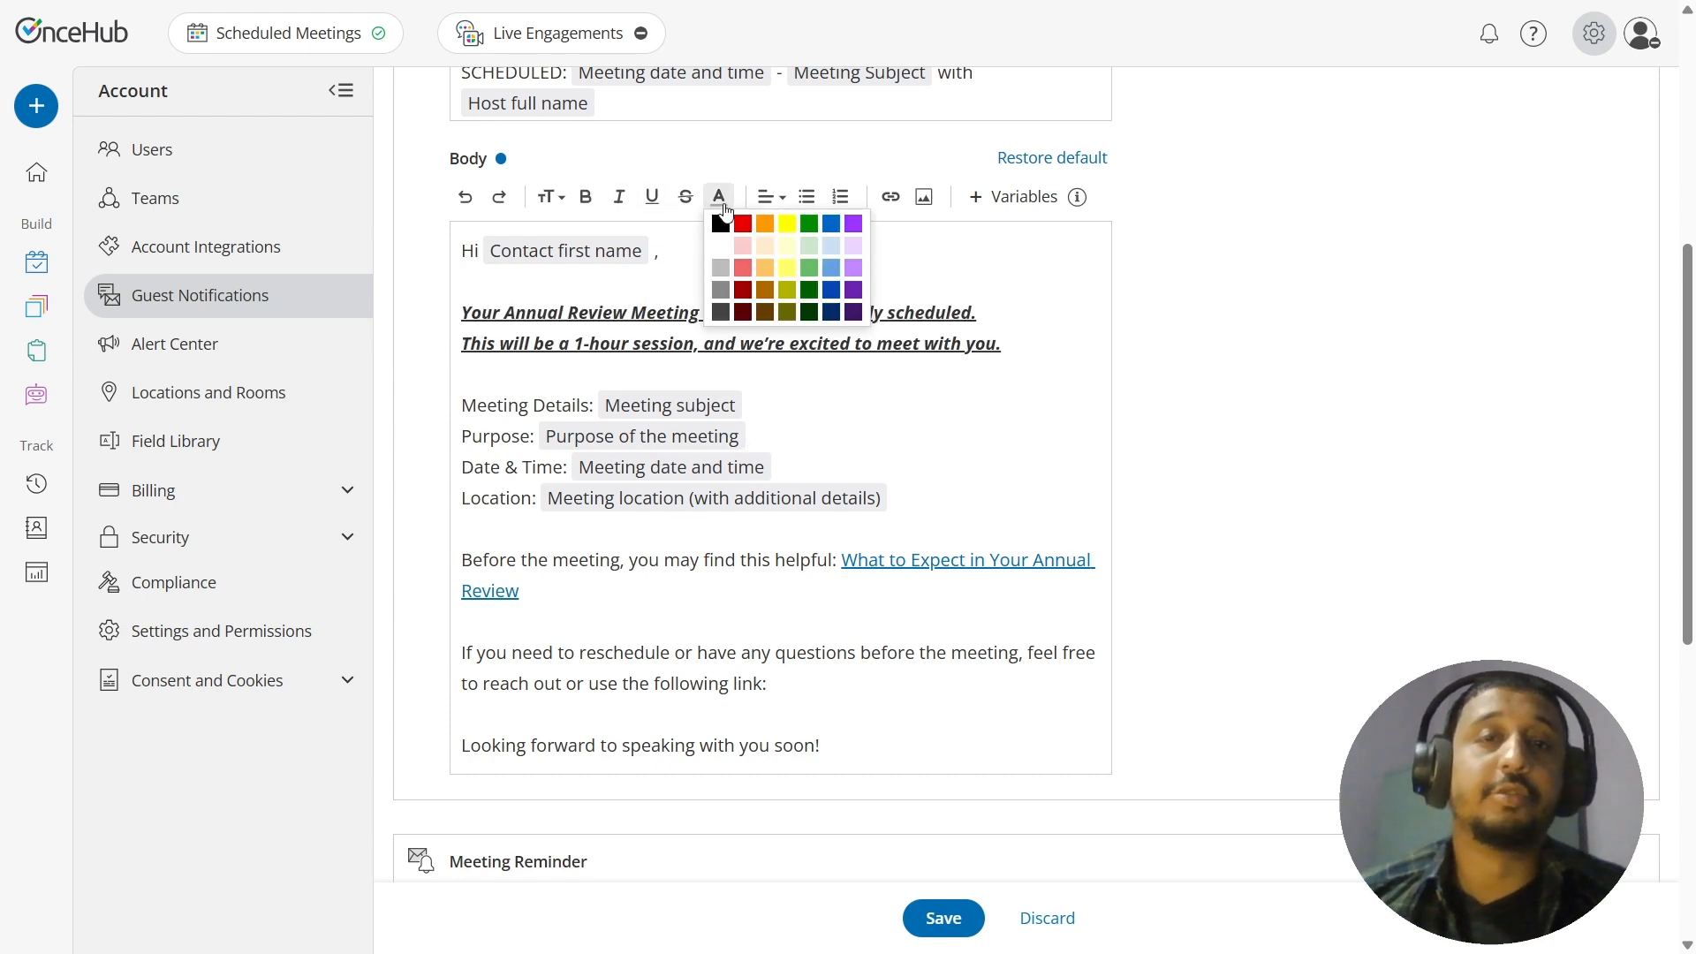
left_click(742, 223)
left_click(893, 463)
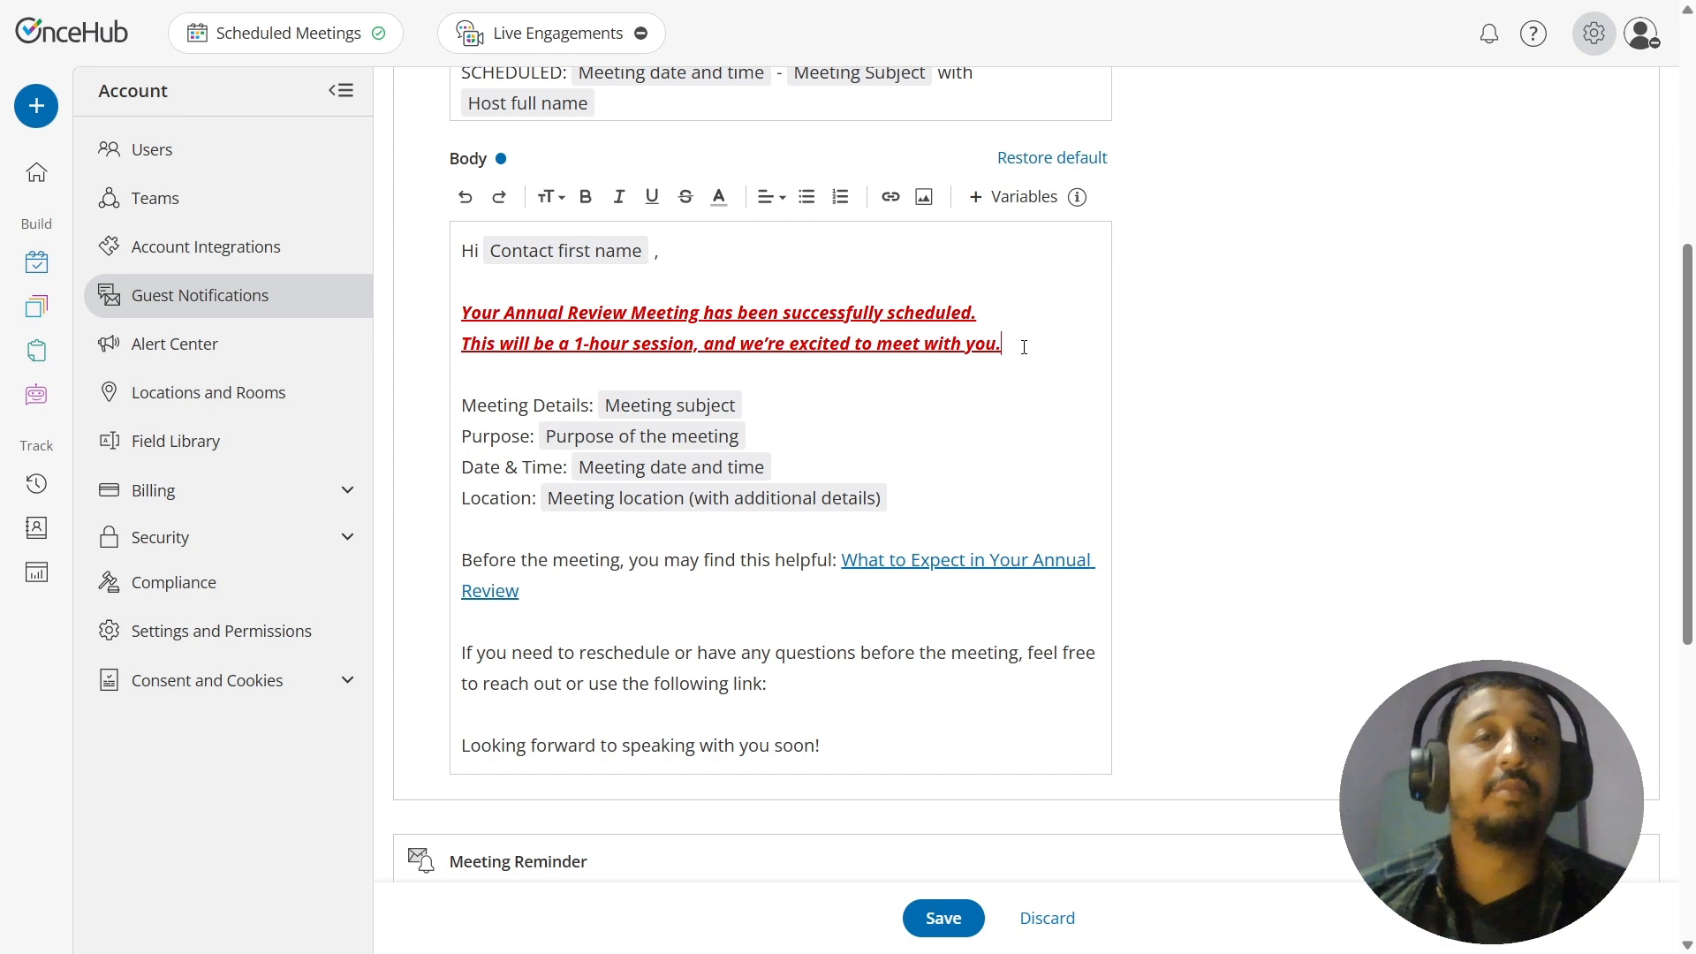
Step: Center-align the entire email body, from the greeting to the closing line
left_click_drag(1022, 348, 452, 330)
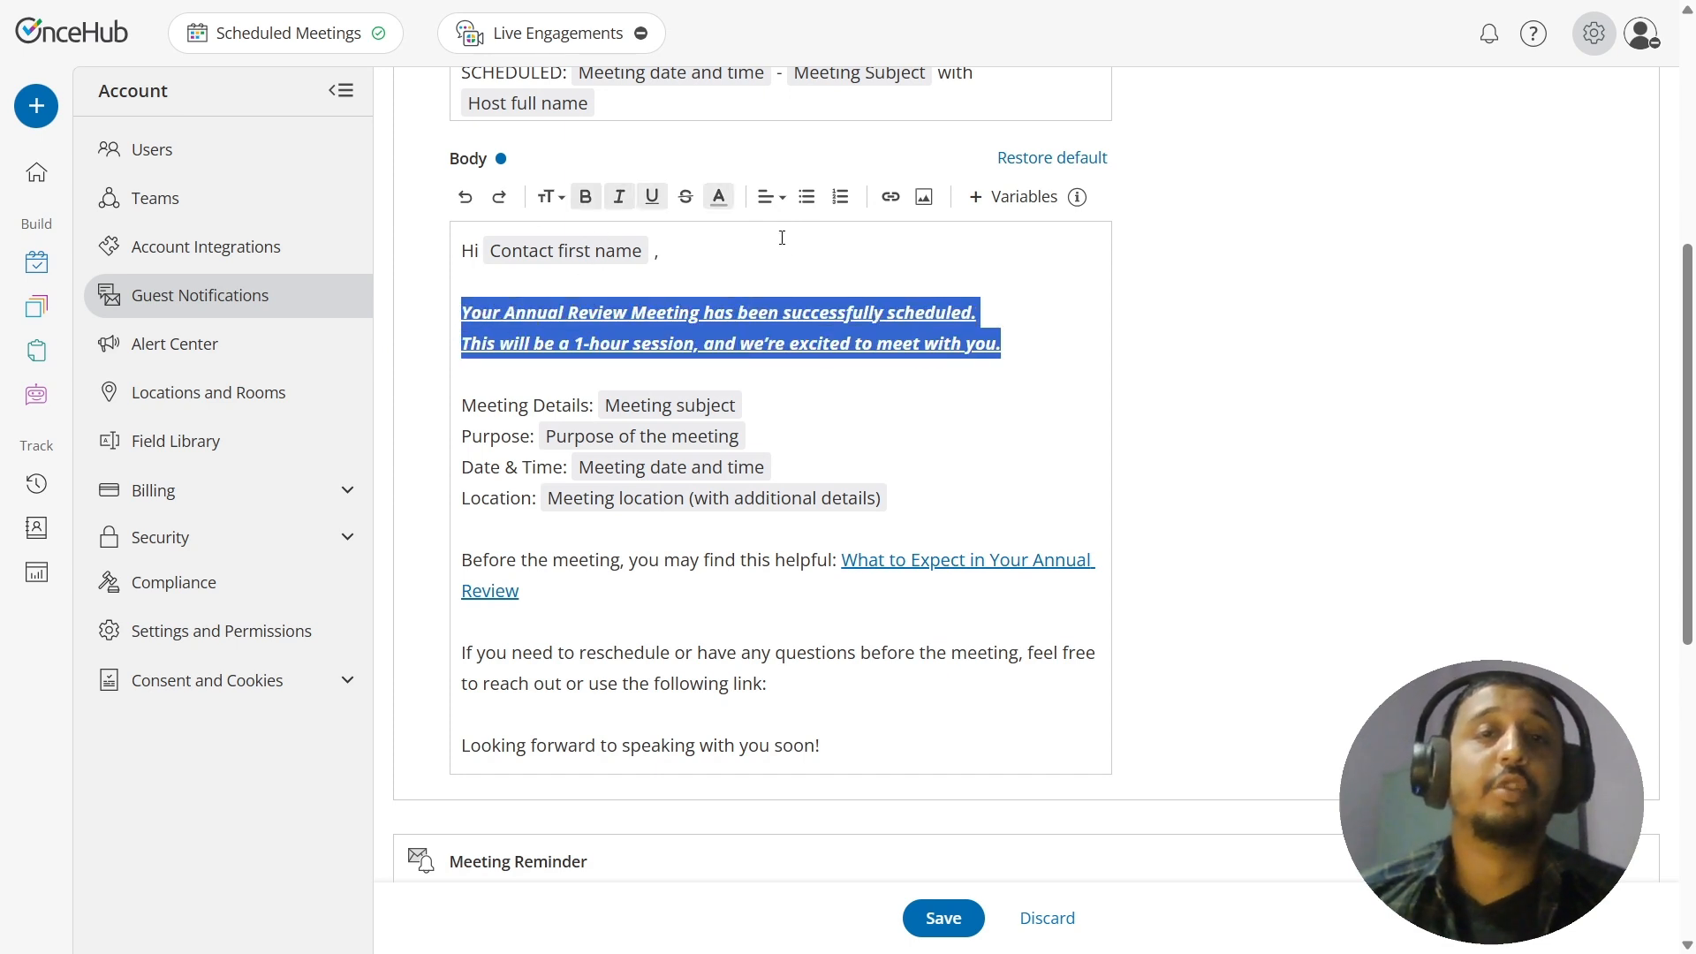
left_click_drag(893, 764, 411, 257)
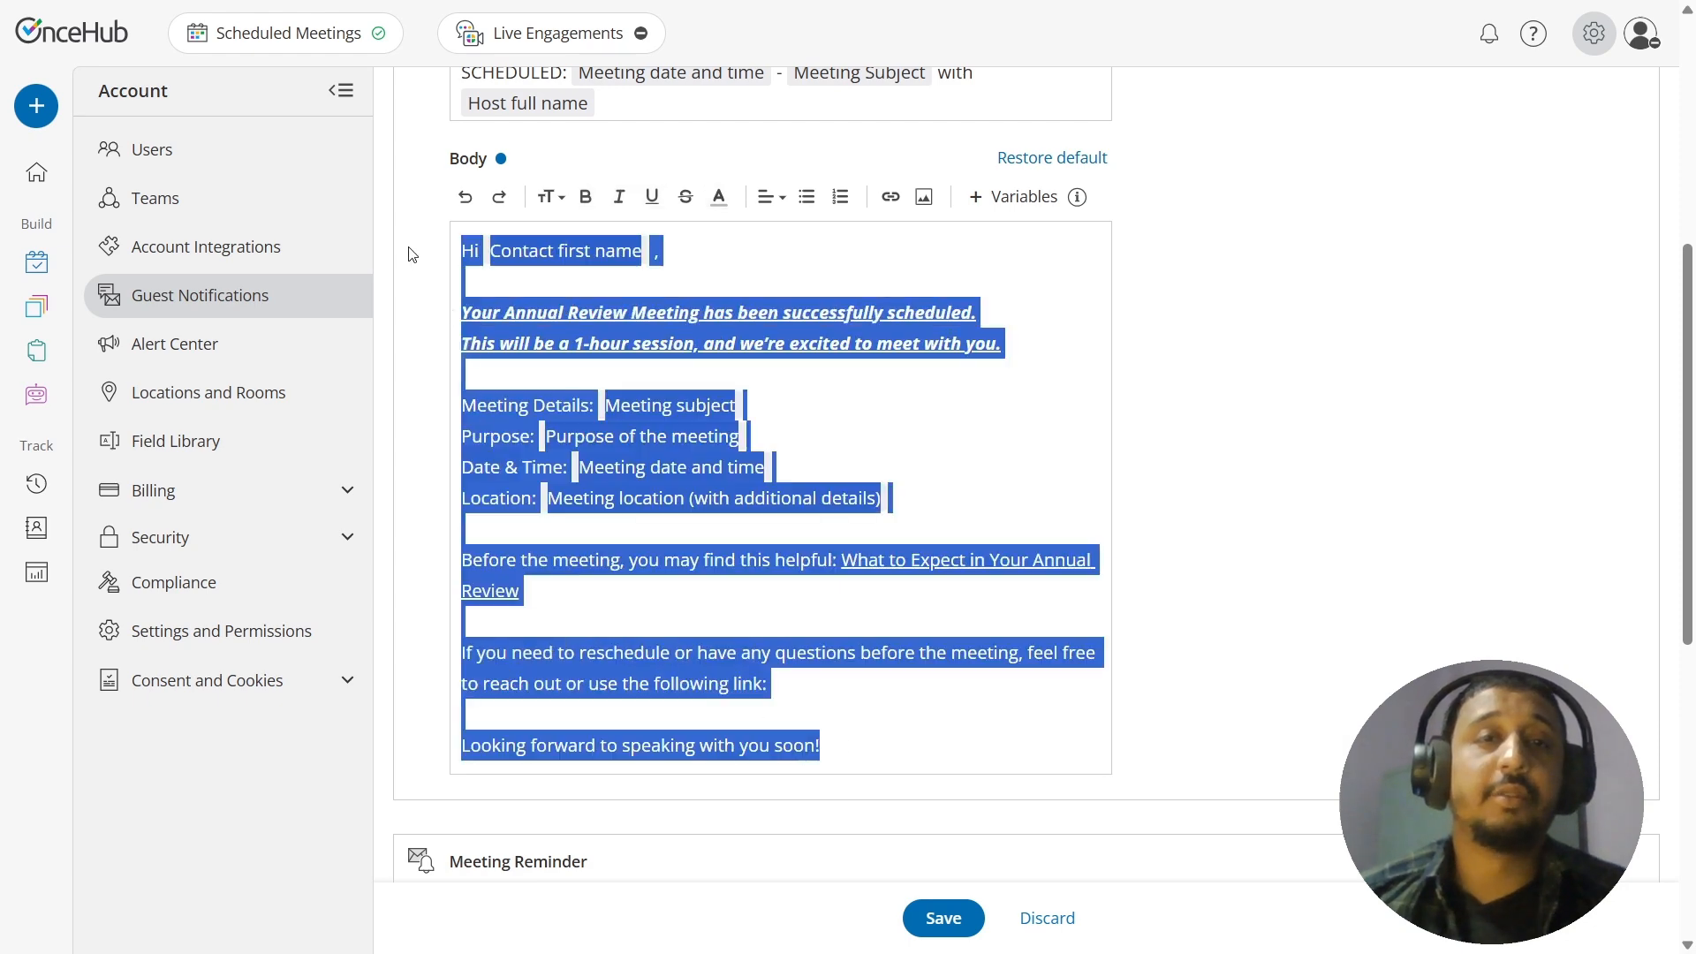
left_click(777, 196)
left_click(777, 261)
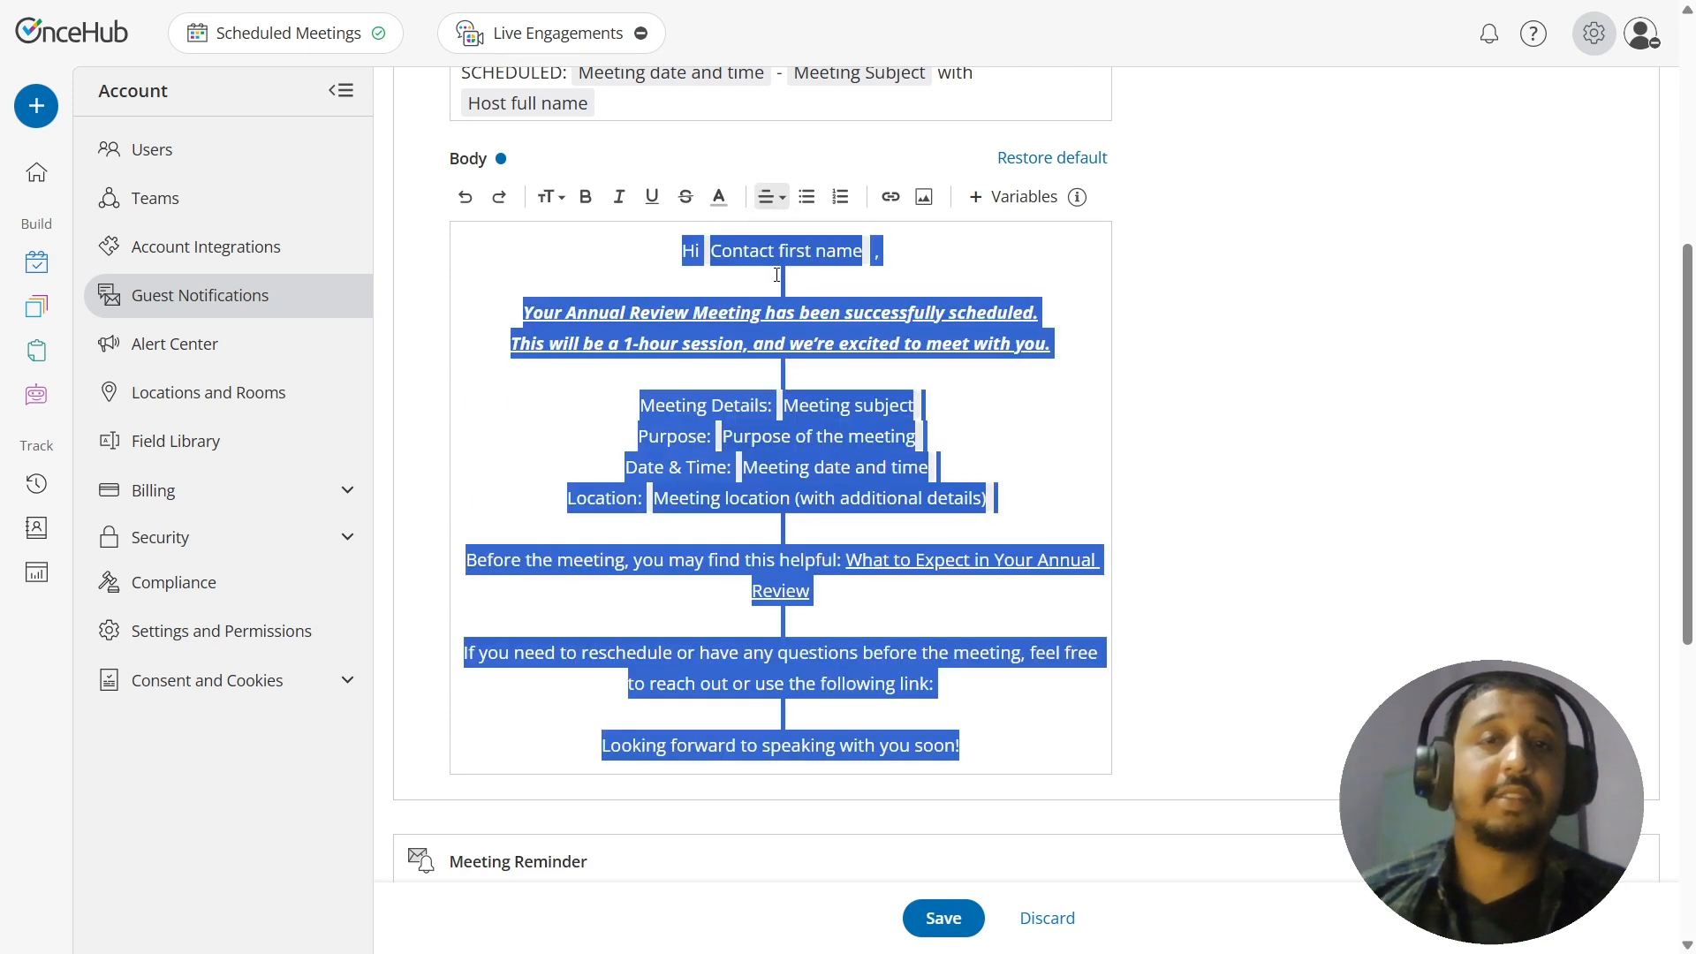
left_click(1029, 440)
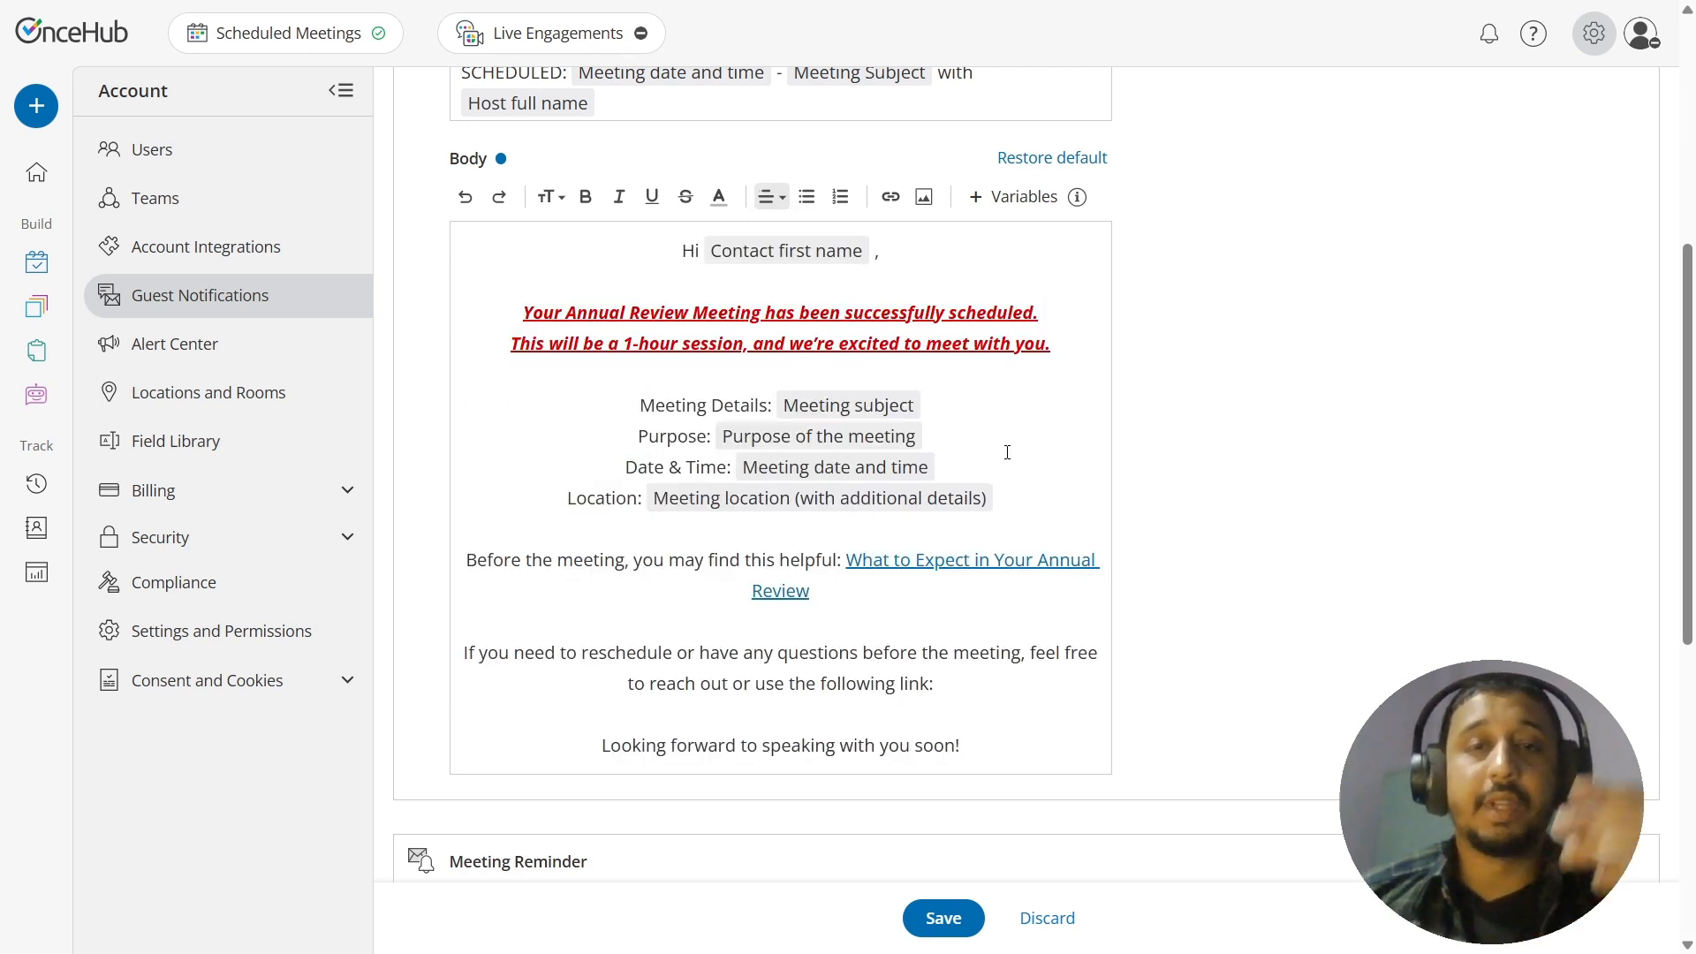
left_click(771, 196)
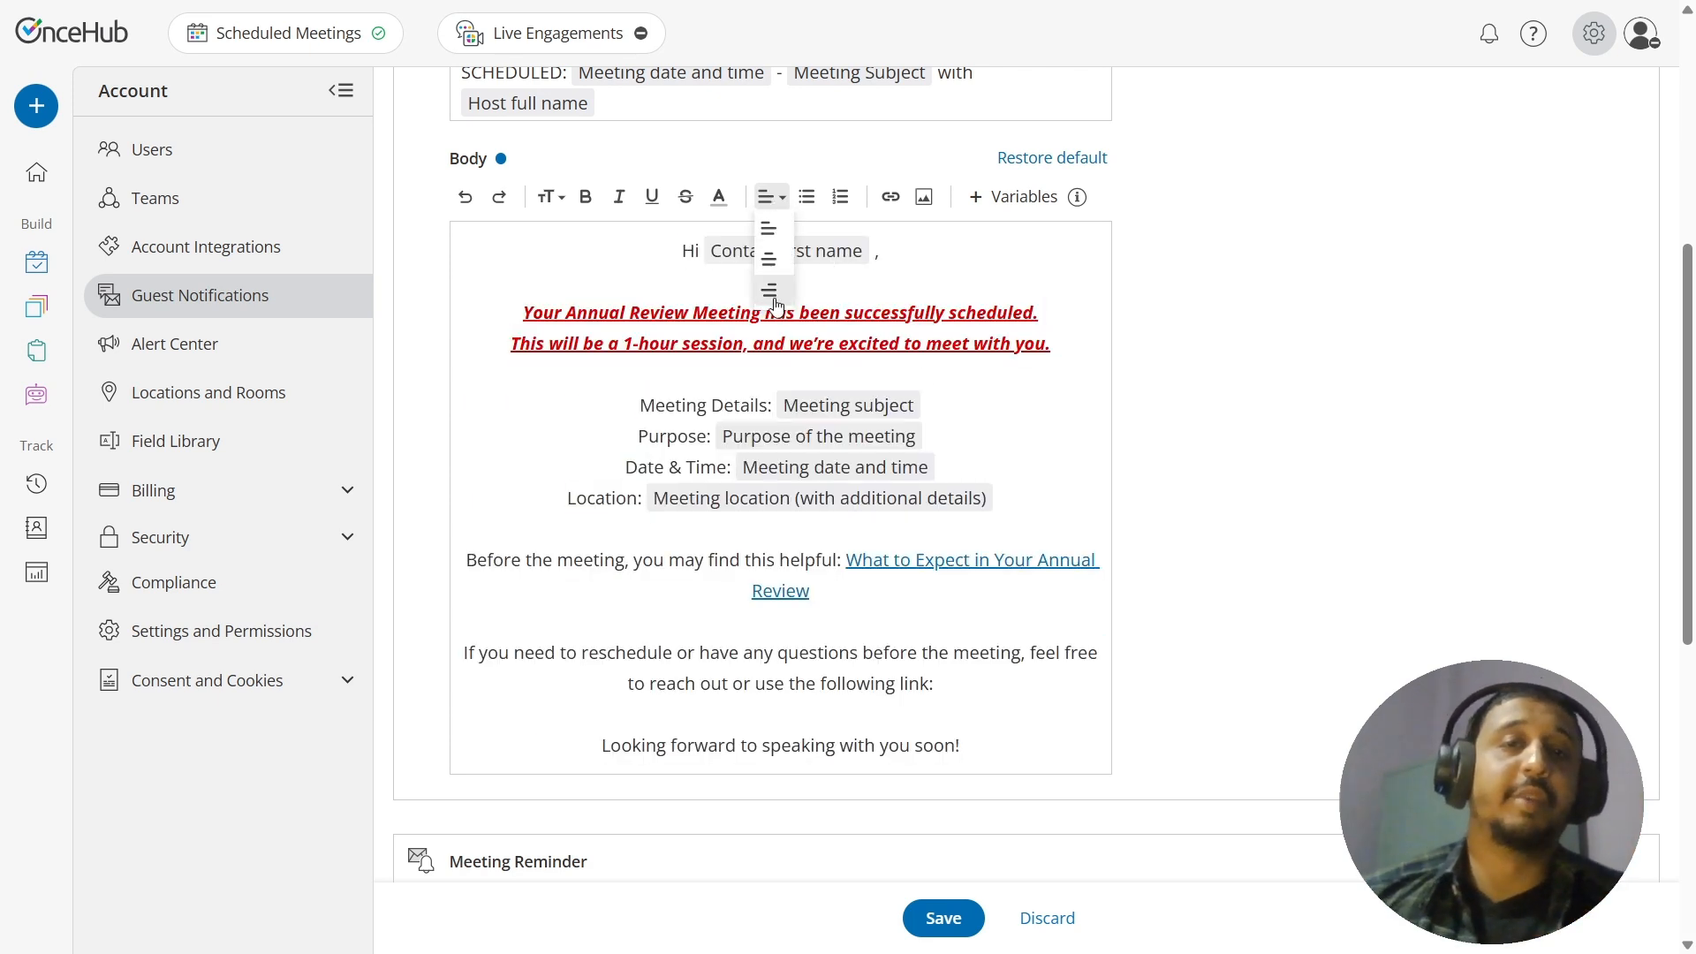
left_click(997, 291)
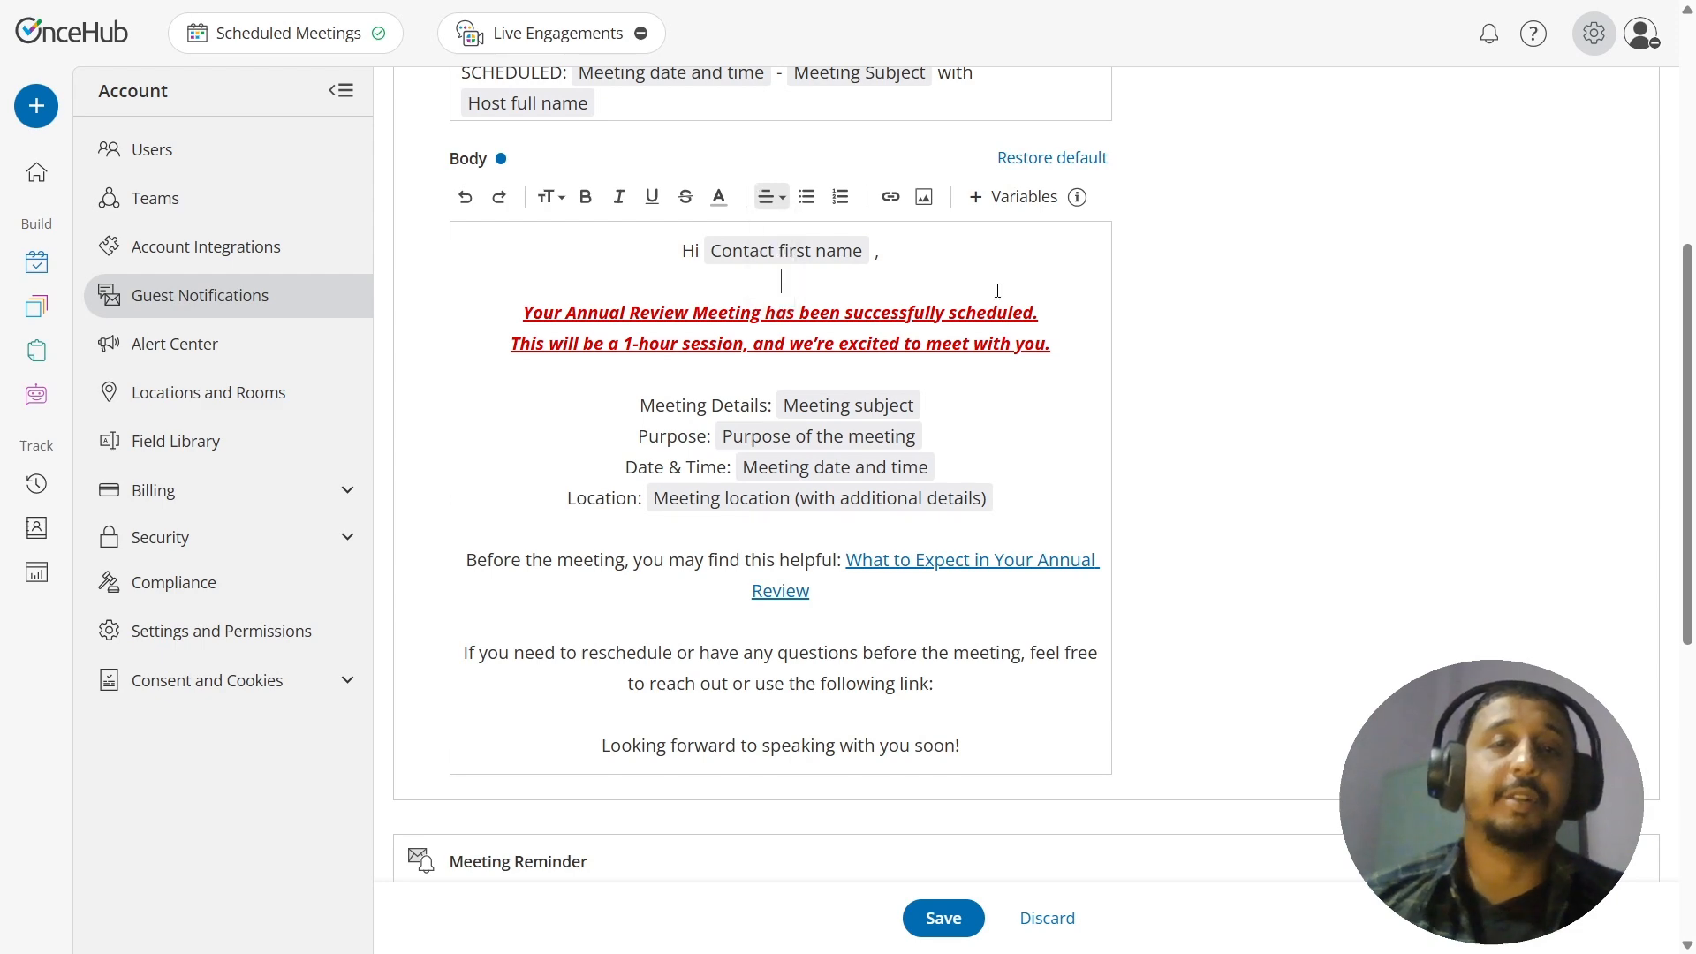
Step: Undo the body's center alignment and the red, underline, italic and bold formatting of the two intro sentences
left_click(465, 199)
left_click(465, 200)
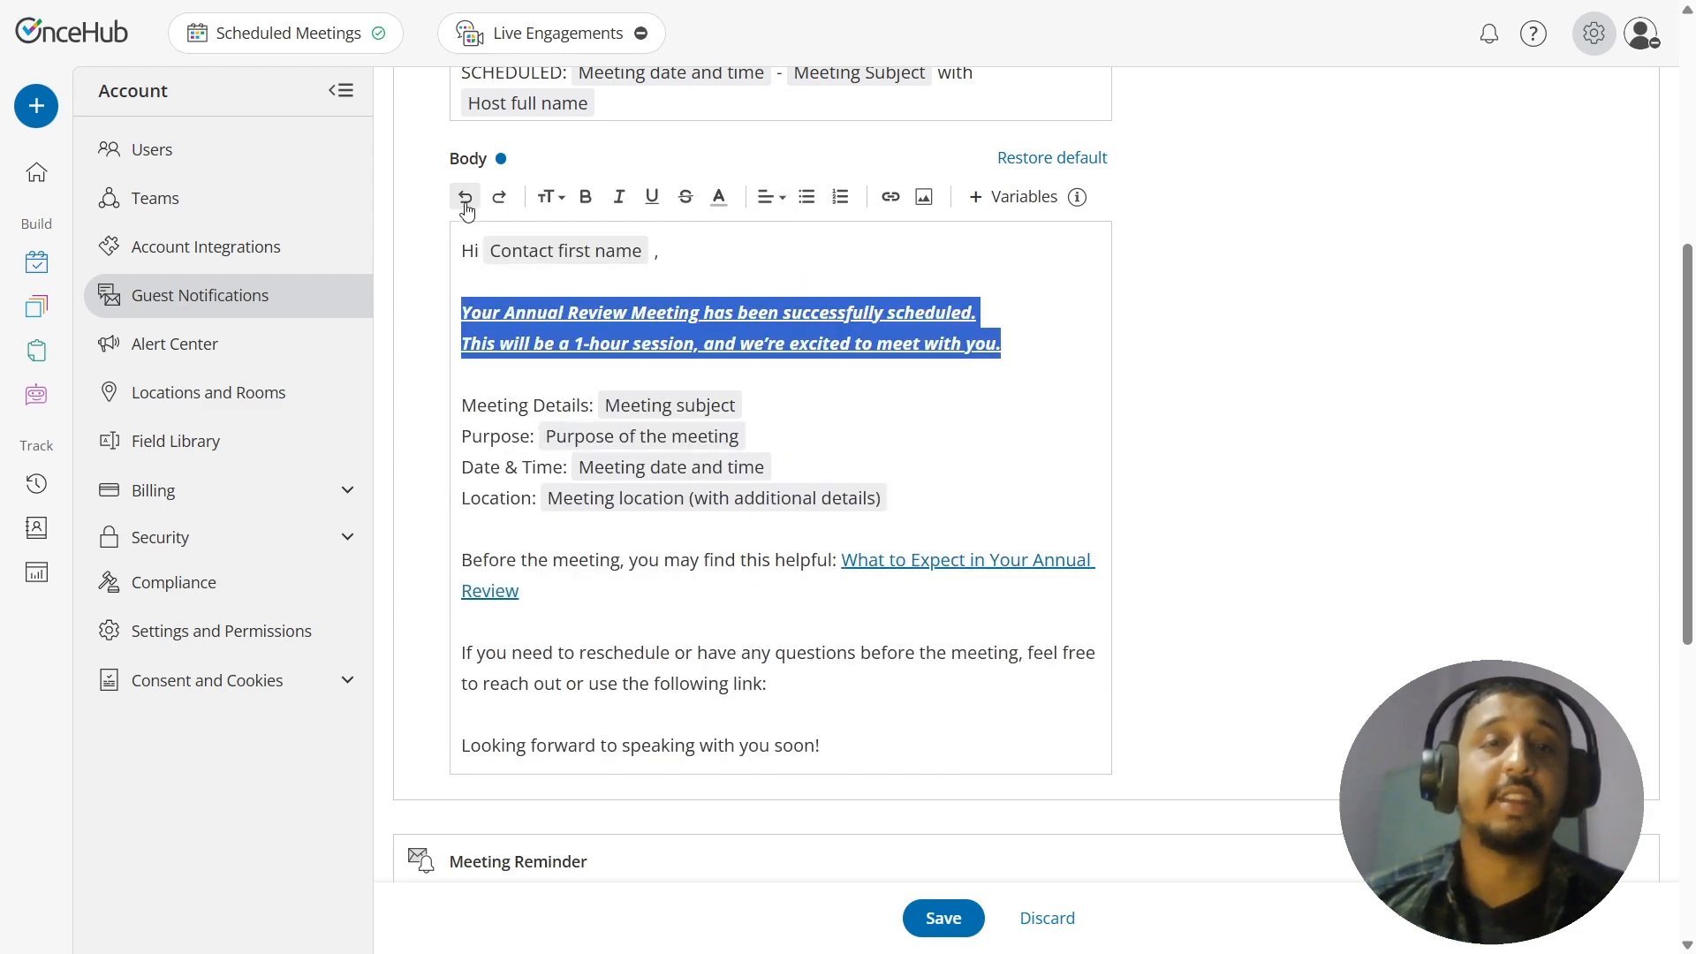
left_click(466, 198)
left_click(465, 198)
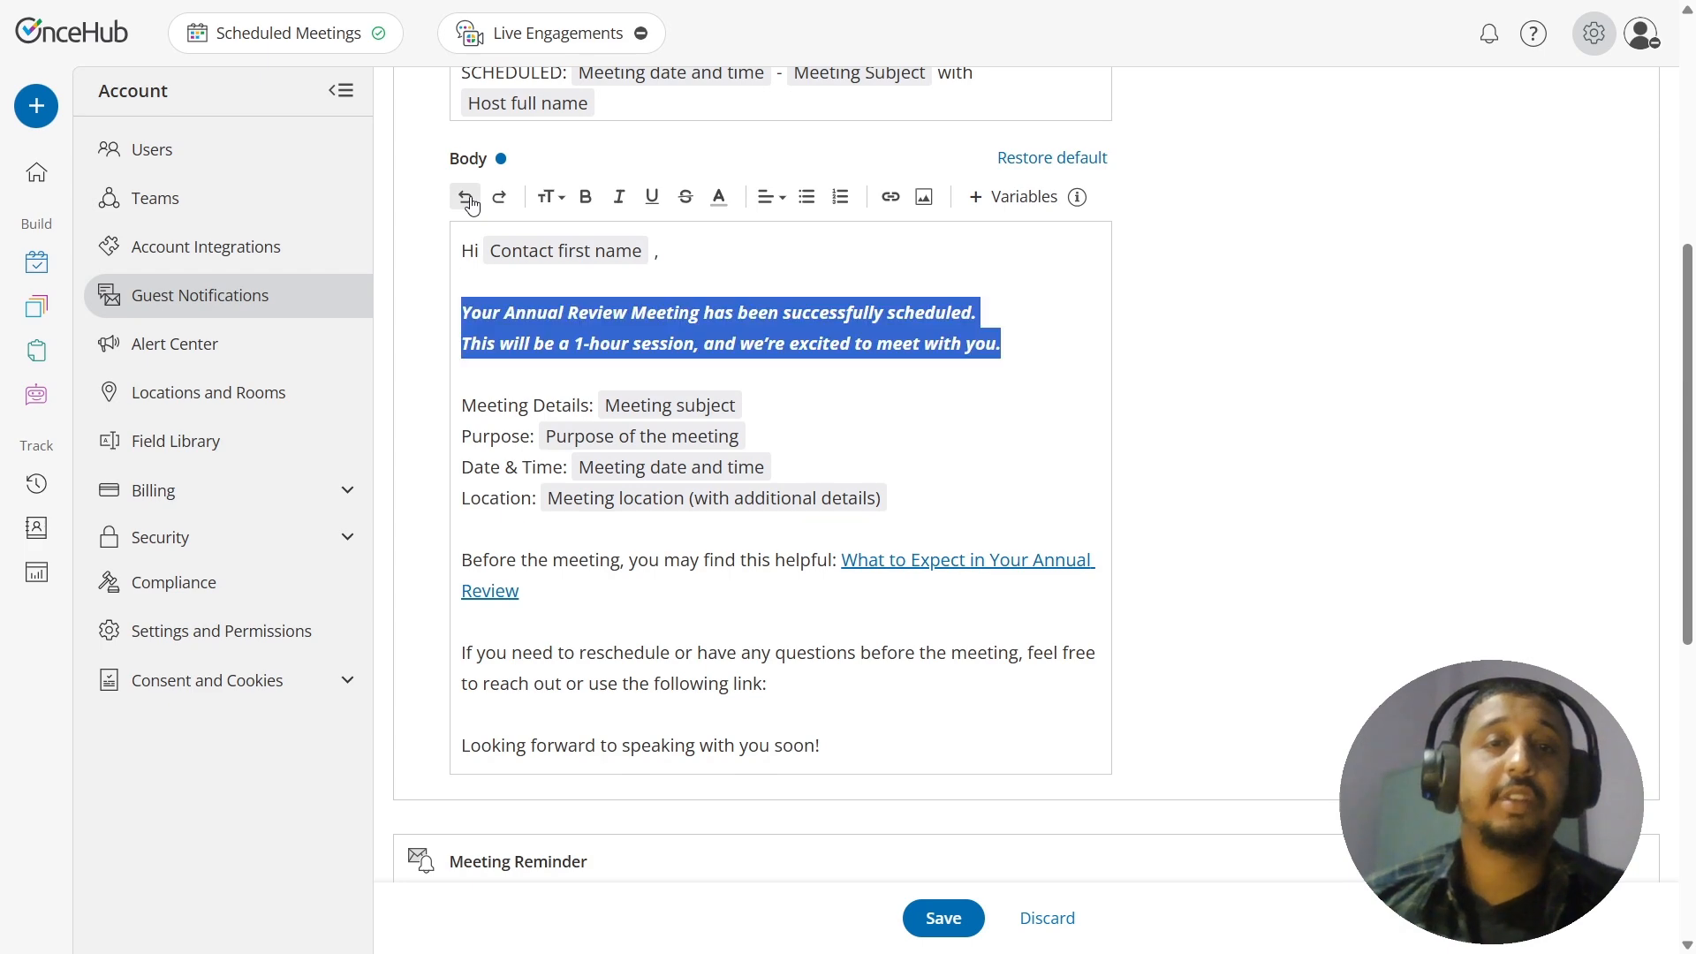
left_click(466, 197)
left_click(466, 198)
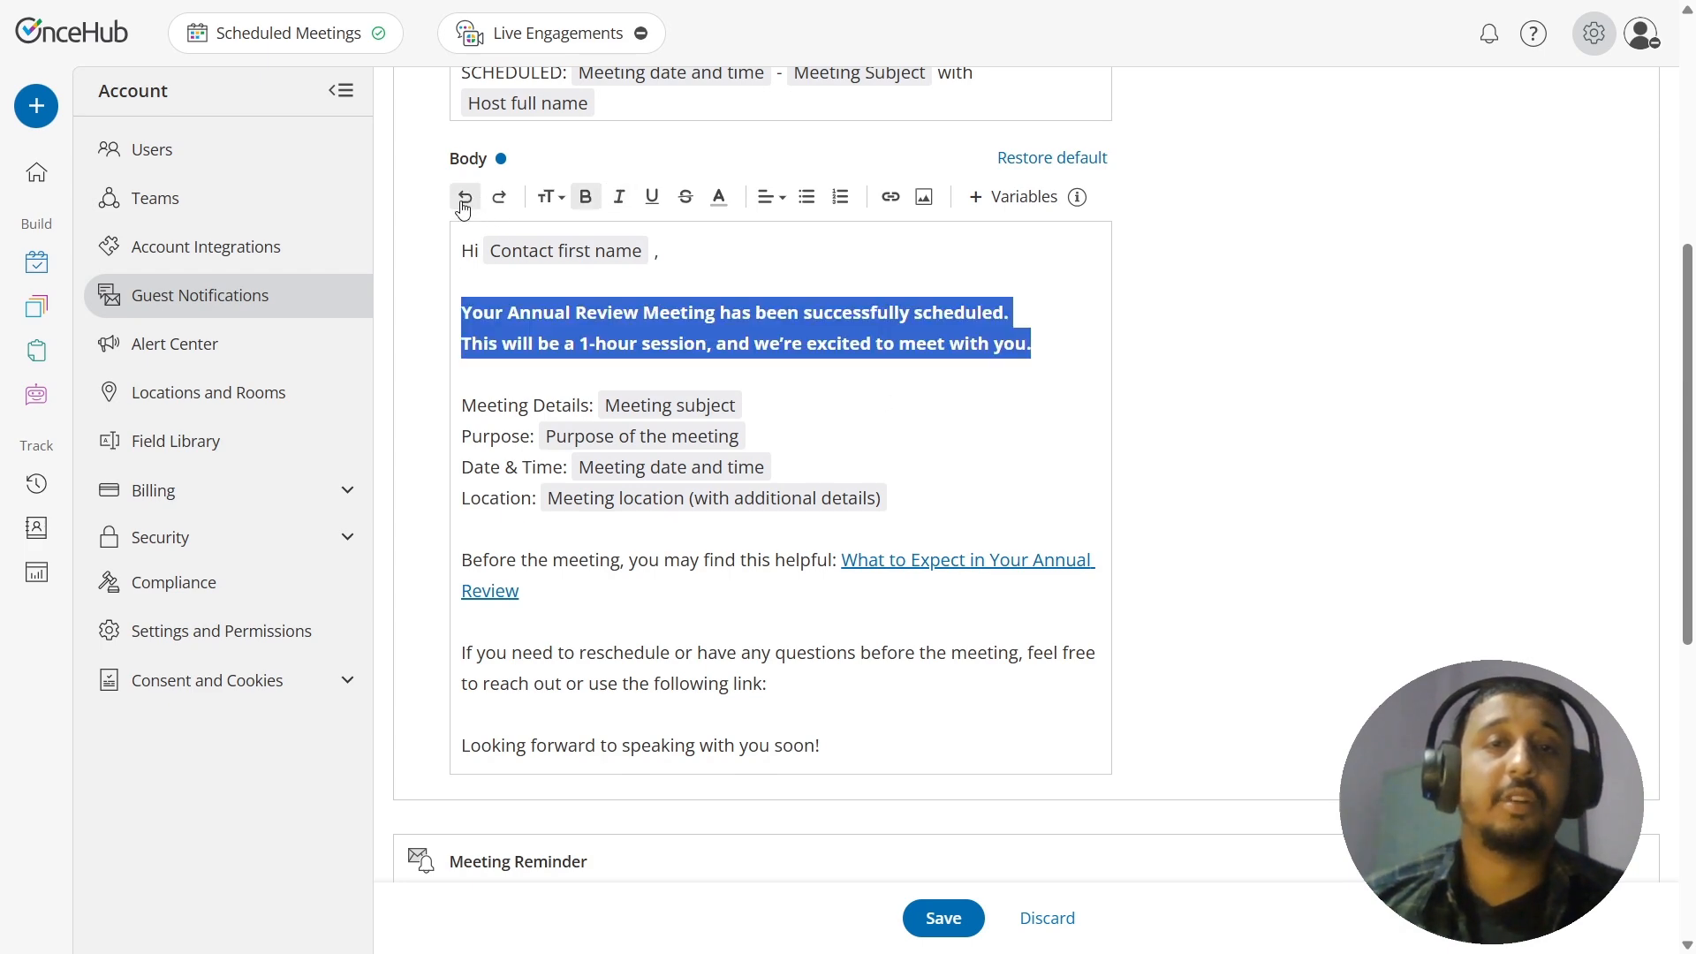
left_click(464, 199)
left_click(956, 437)
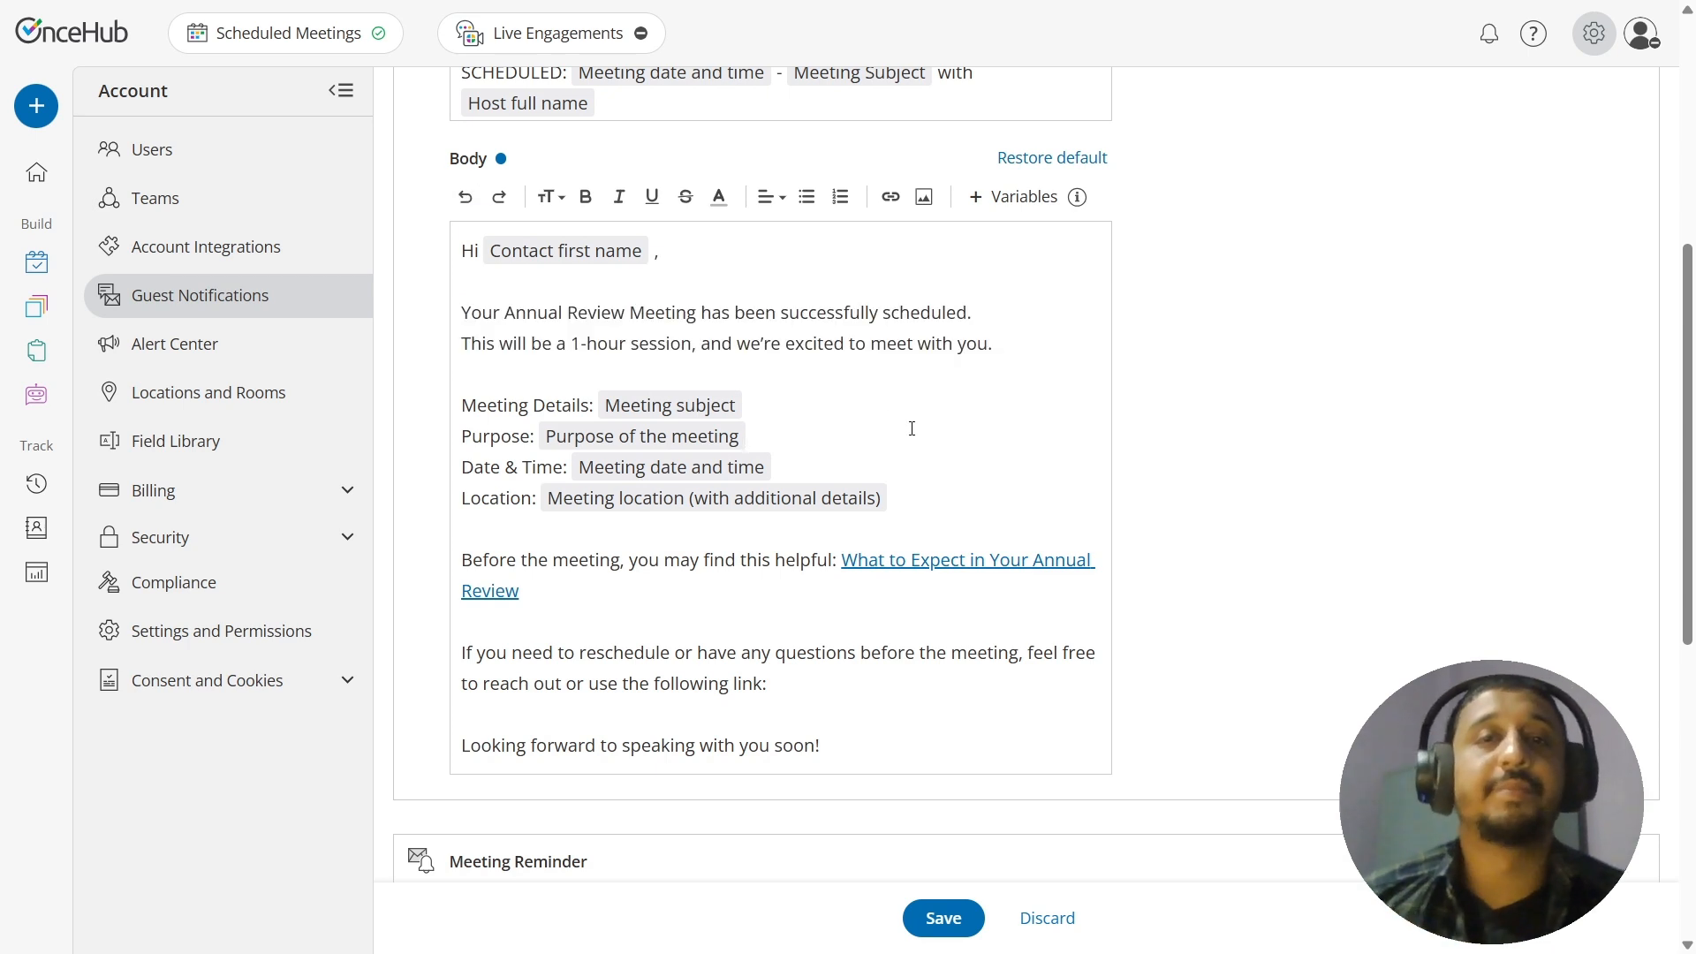
Step: Format the four lines from Meeting Details to Location as a bulleted list and change it to a numbered list
left_click_drag(945, 487, 456, 404)
left_click(809, 200)
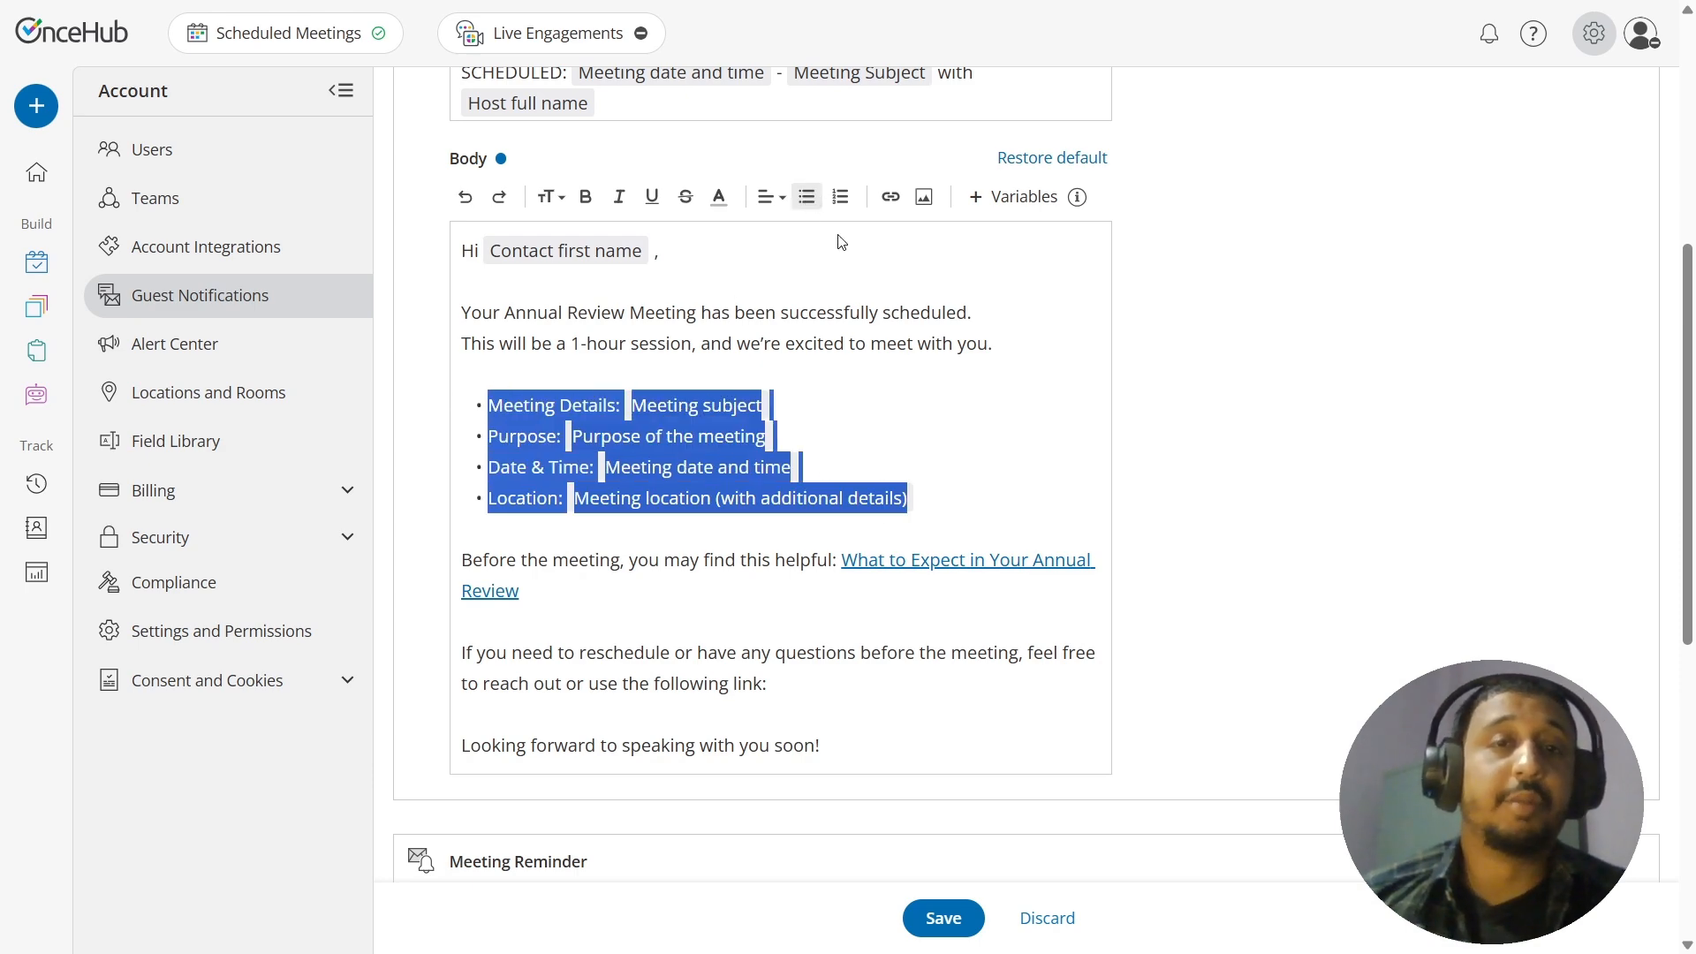
left_click(950, 388)
left_click_drag(970, 508, 487, 410)
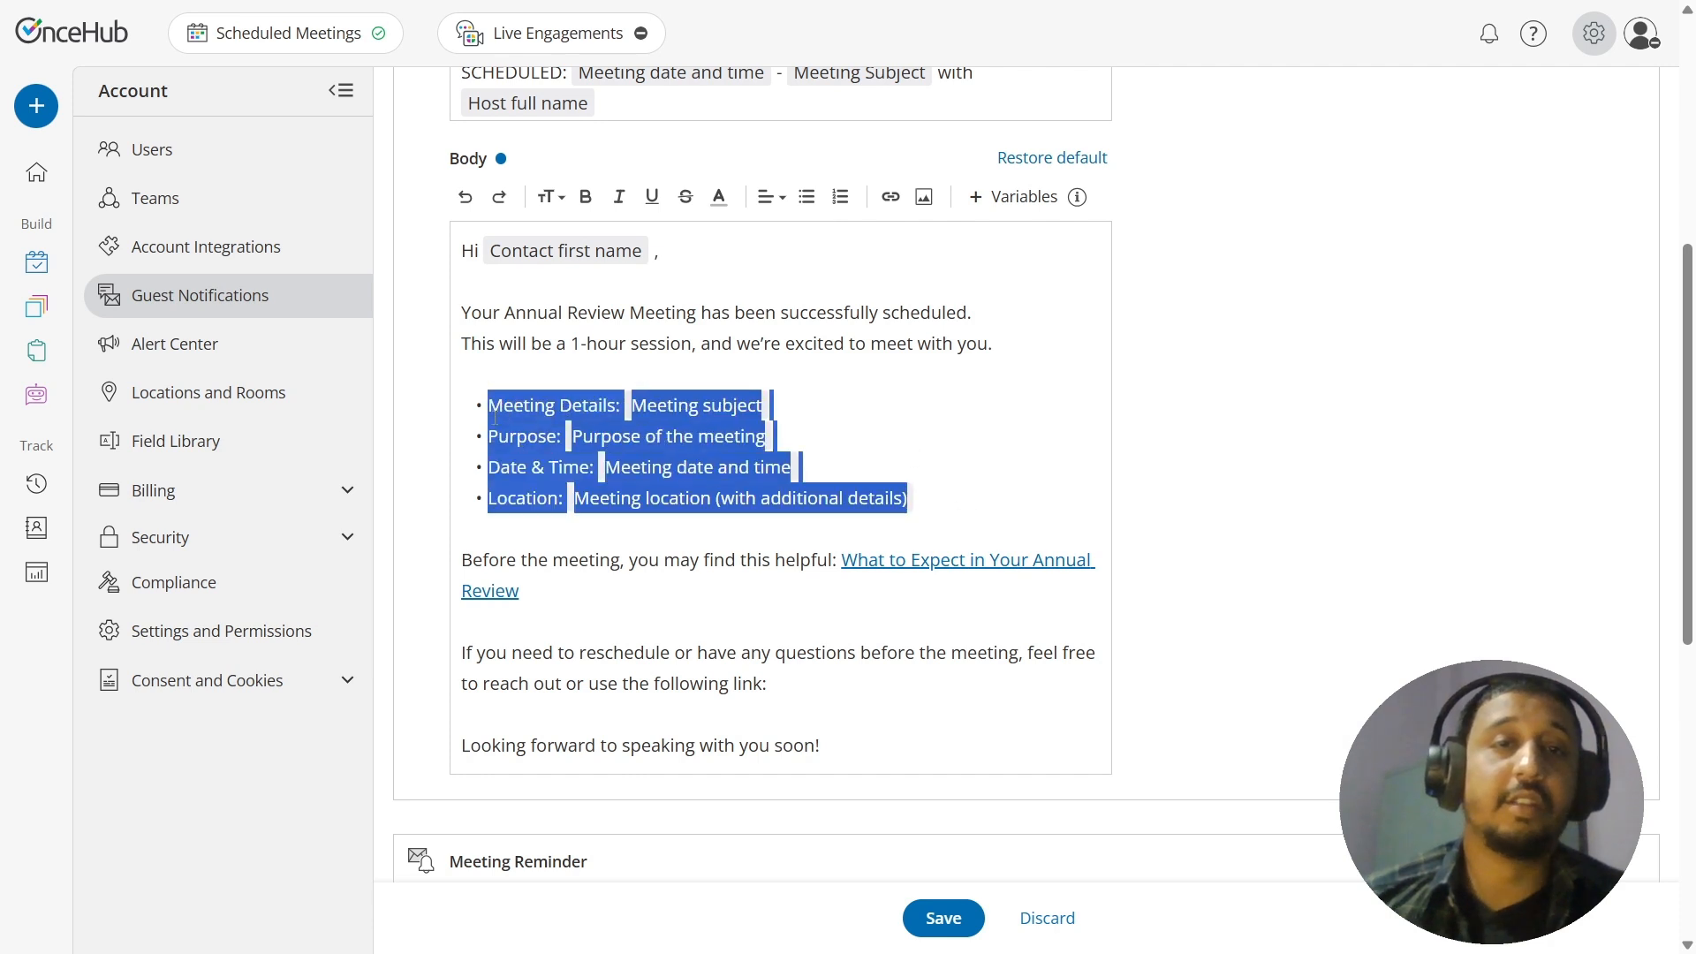
left_click(837, 201)
left_click(965, 472)
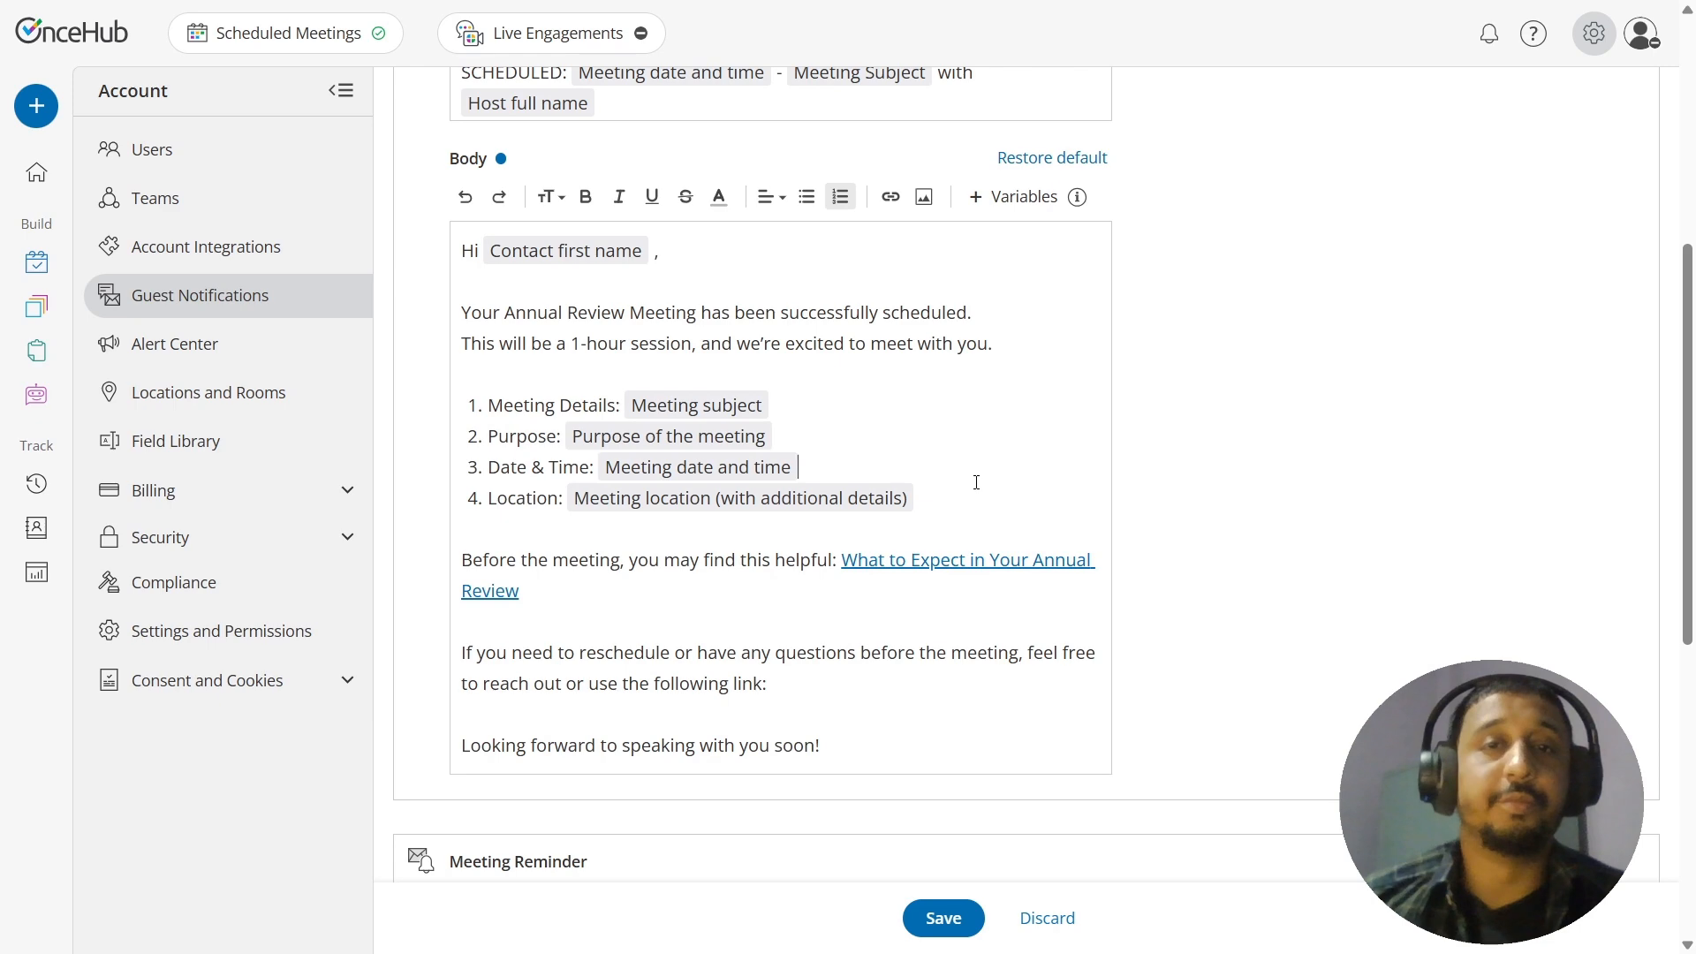
Step: Undo the numbered and bulleted list formatting on the four meeting detail lines
left_click_drag(971, 502, 471, 362)
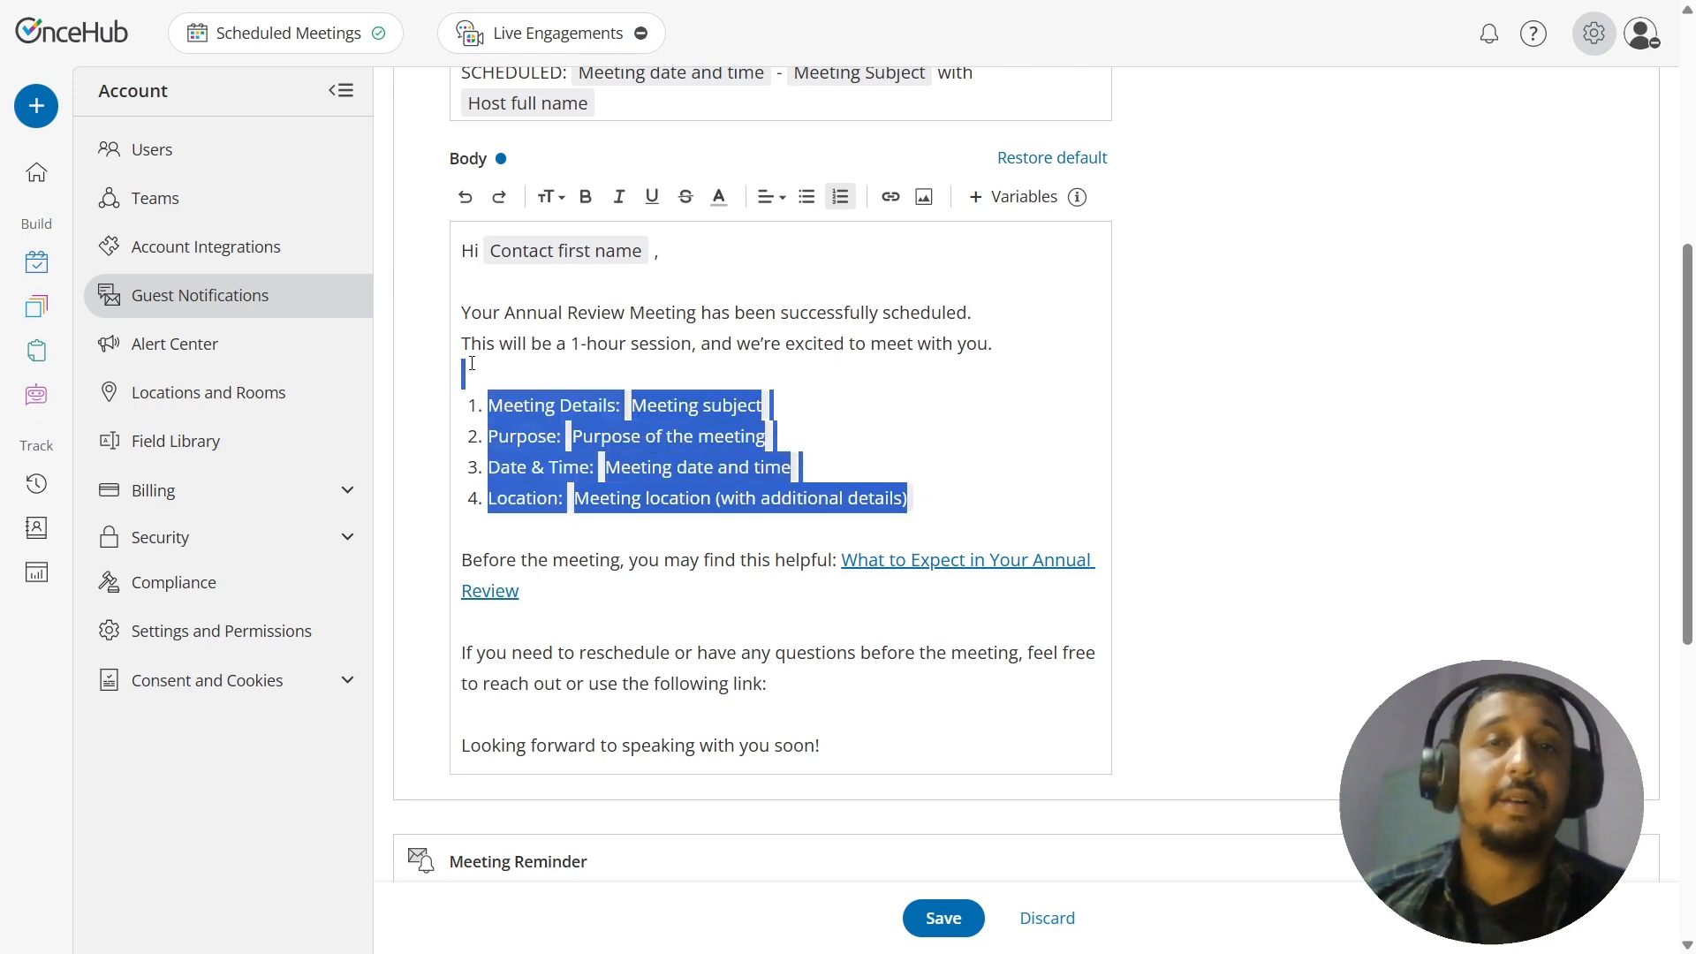
left_click(465, 198)
left_click(465, 198)
left_click(944, 400)
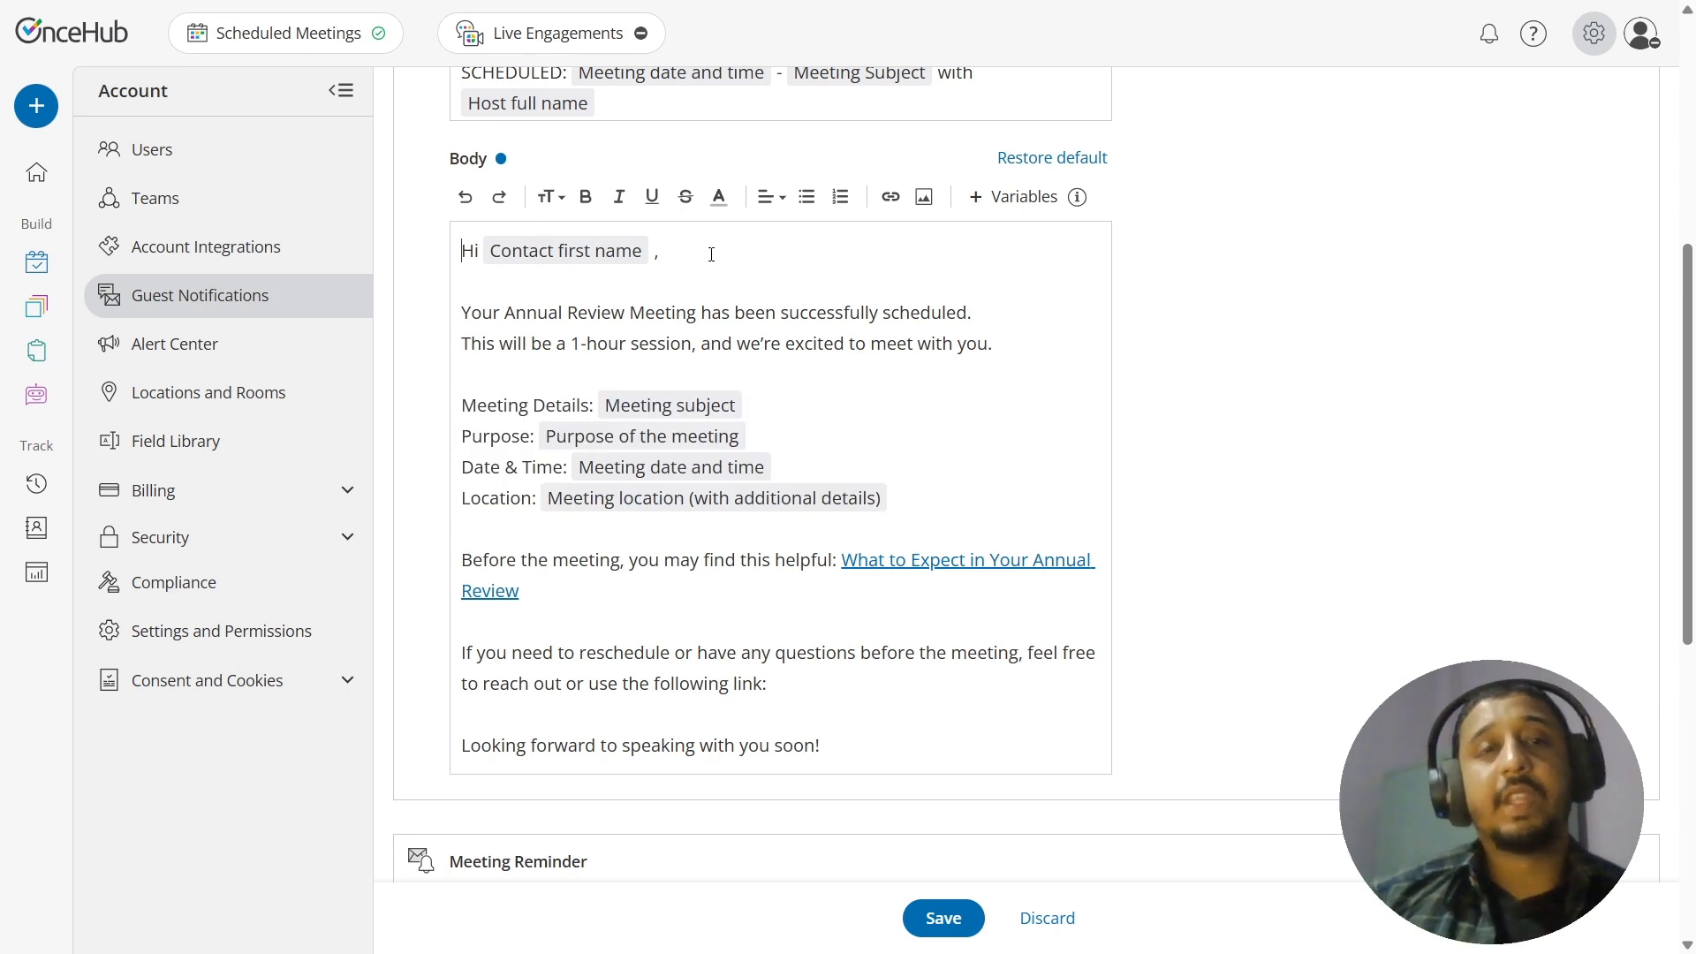
Step: Insert the company heading banner image on new lines above the greeting and enlarge it to the body's full width
key("Return")
key("Return")
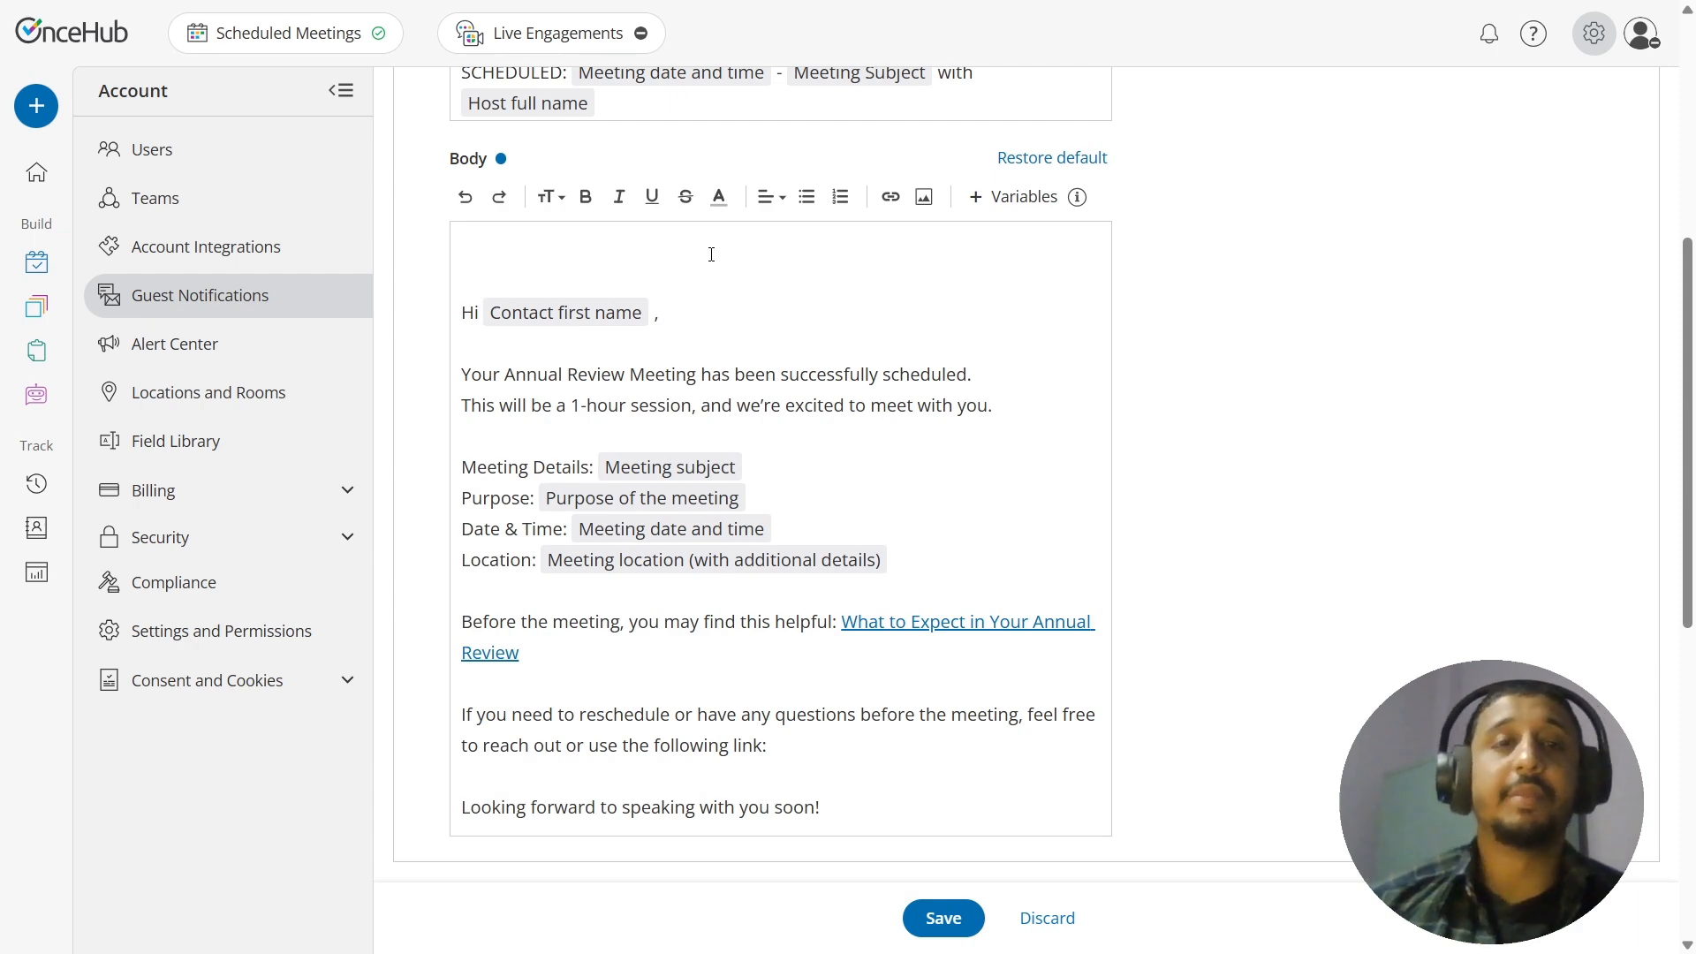
left_click(711, 254)
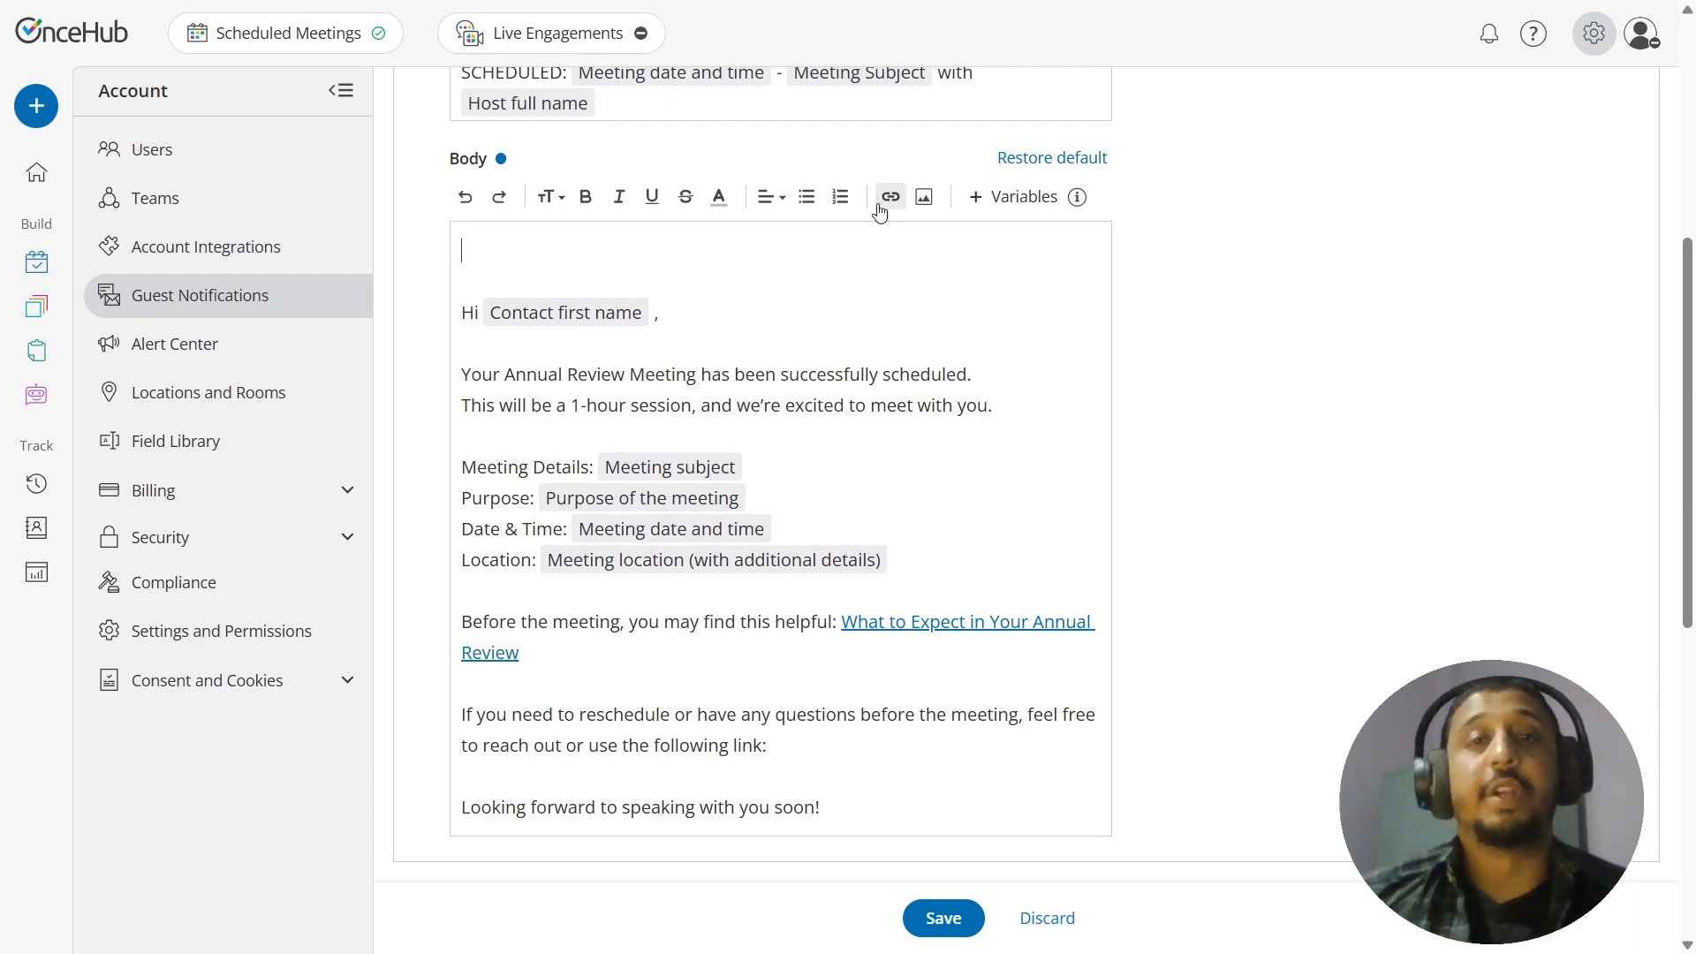
left_click(924, 208)
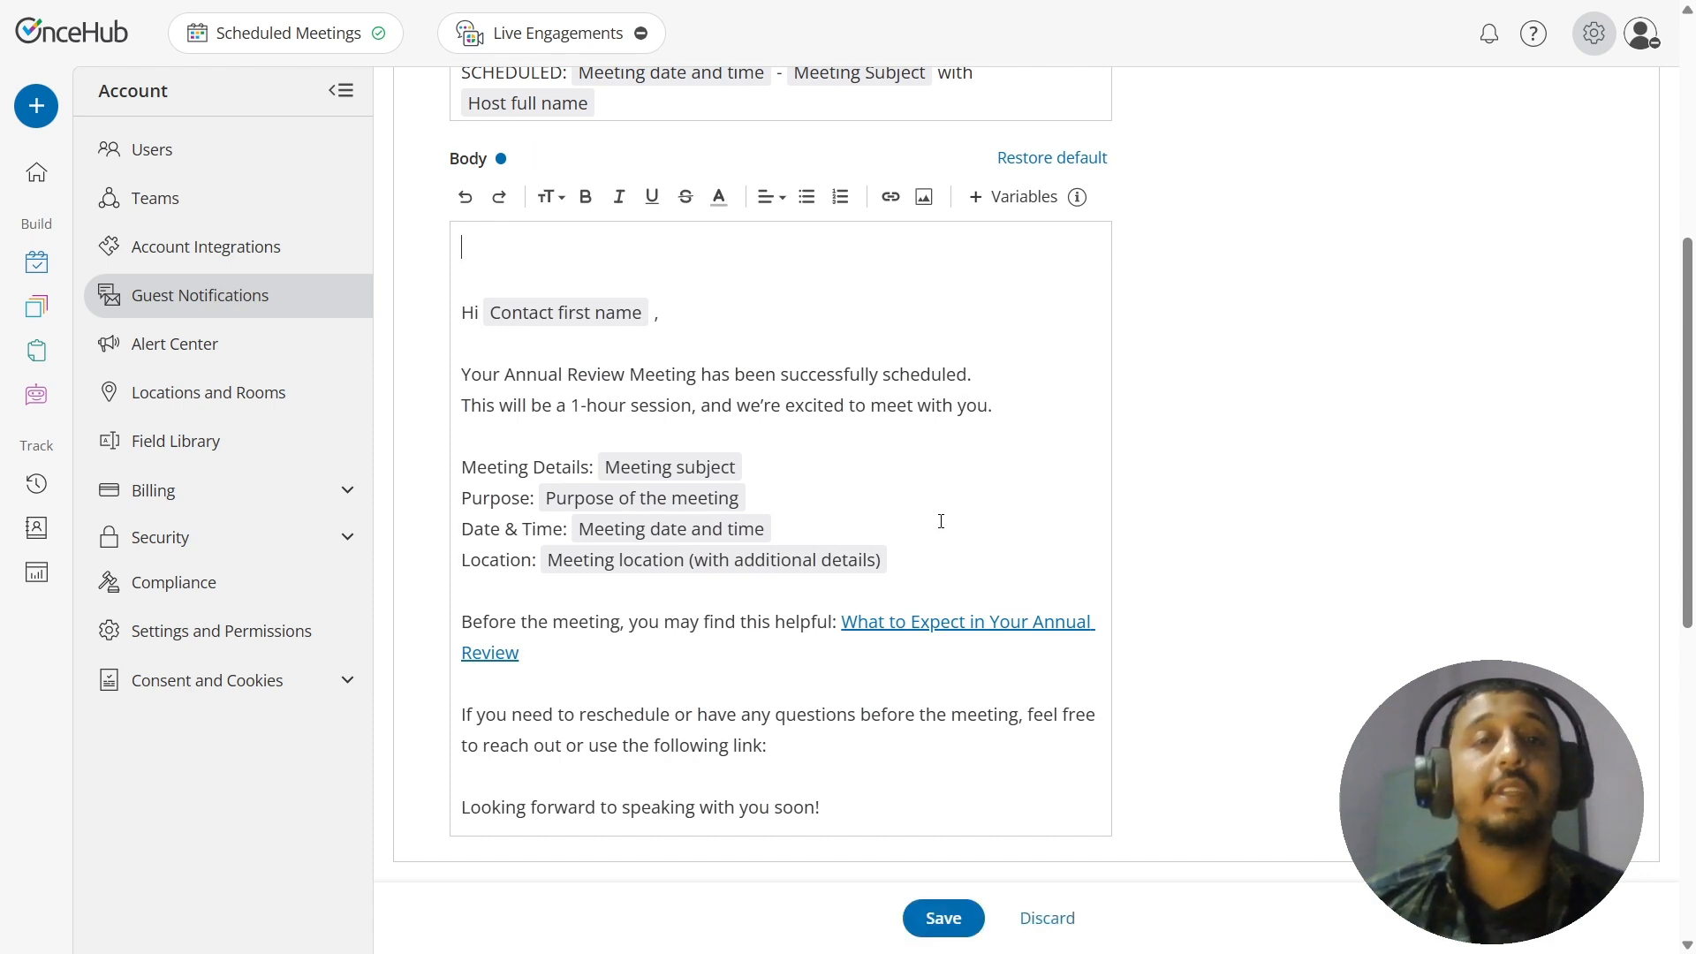
left_click(853, 347)
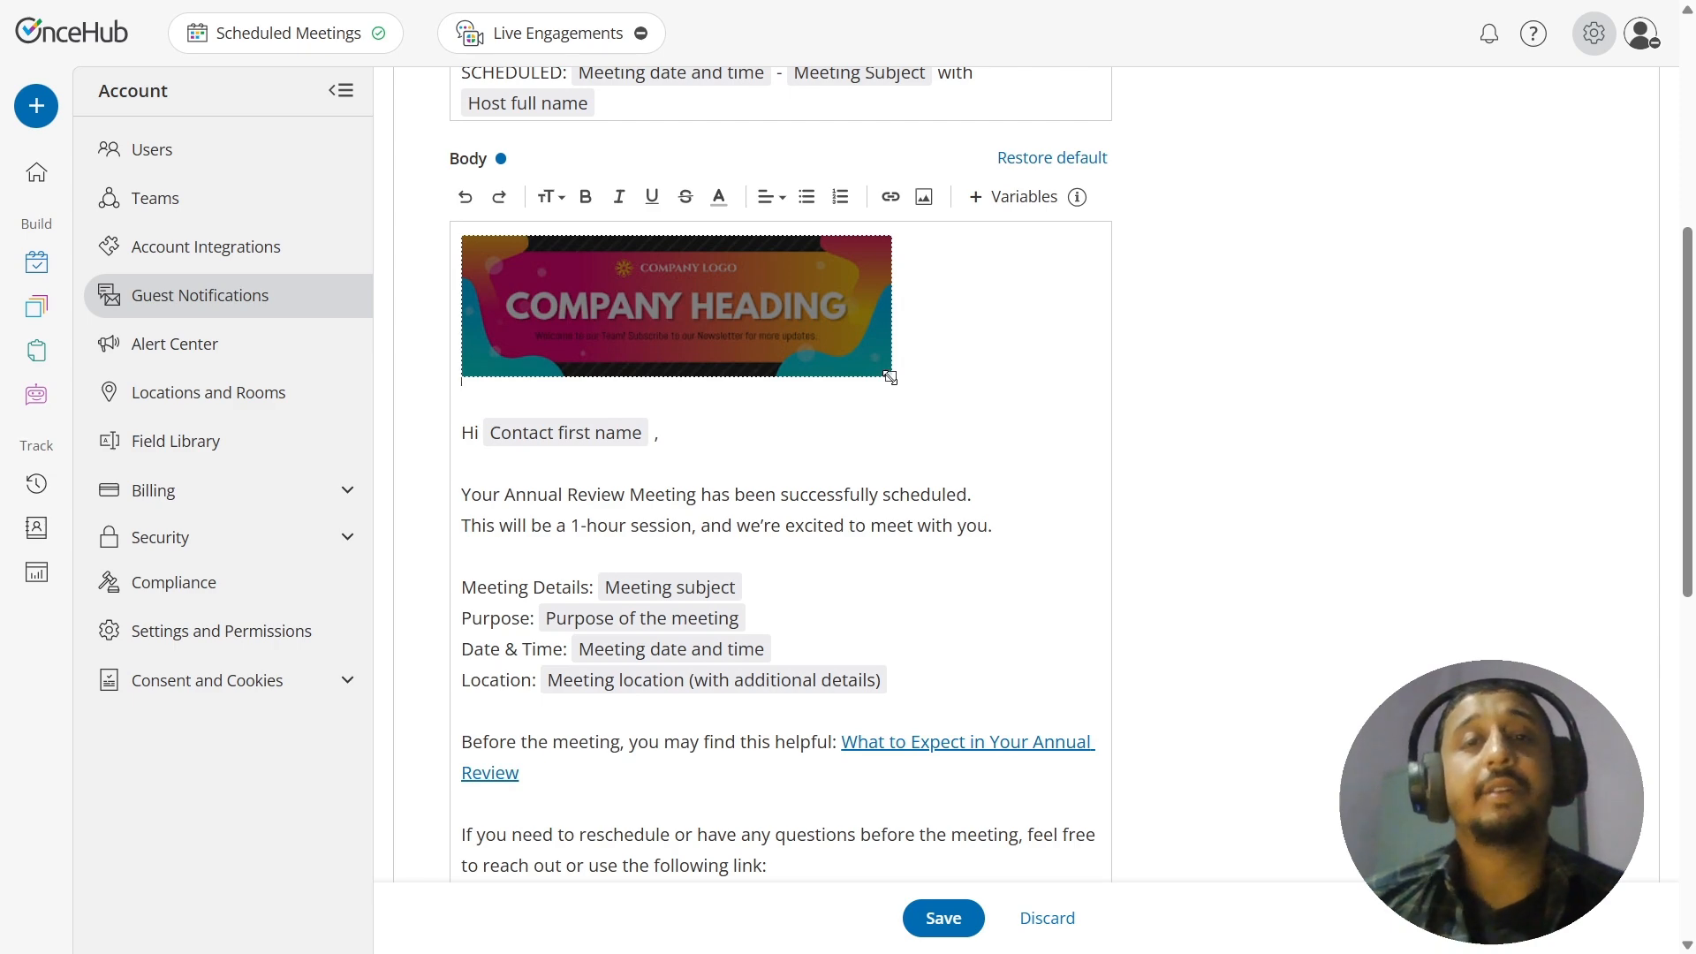
left_click_drag(891, 377, 1109, 439)
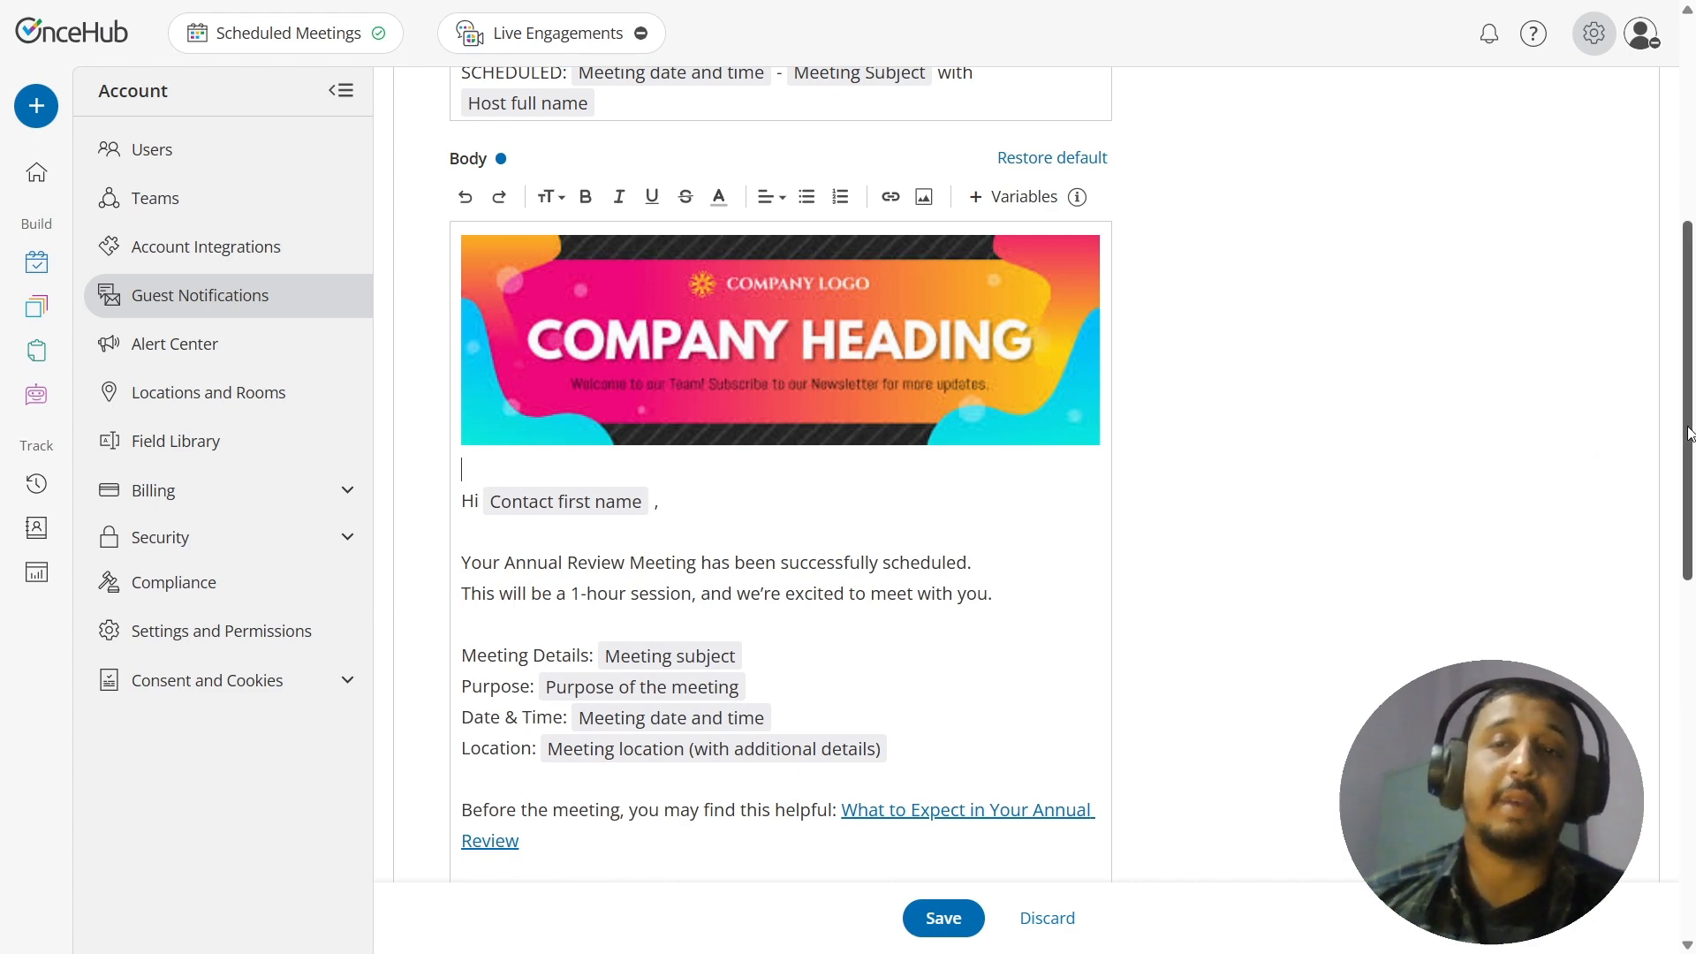
left_click_drag(1682, 433, 1672, 297)
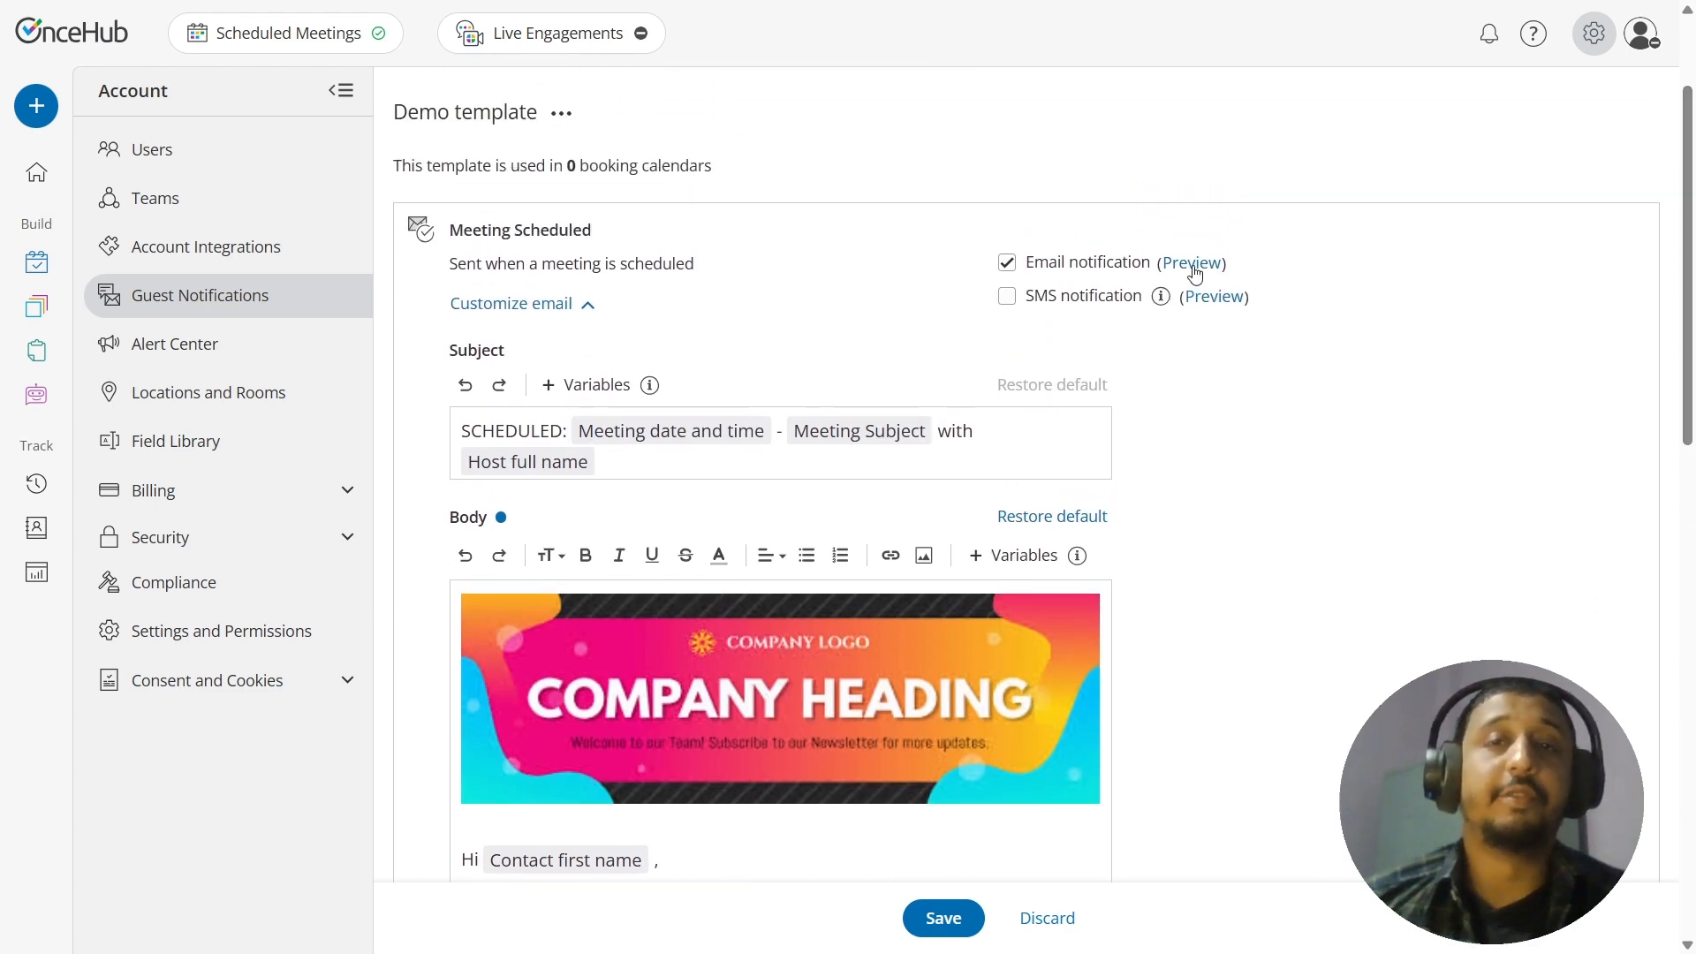
Step: Preview the customized Meeting Scheduled email through to its end, close the preview and save the template
left_click(1183, 269)
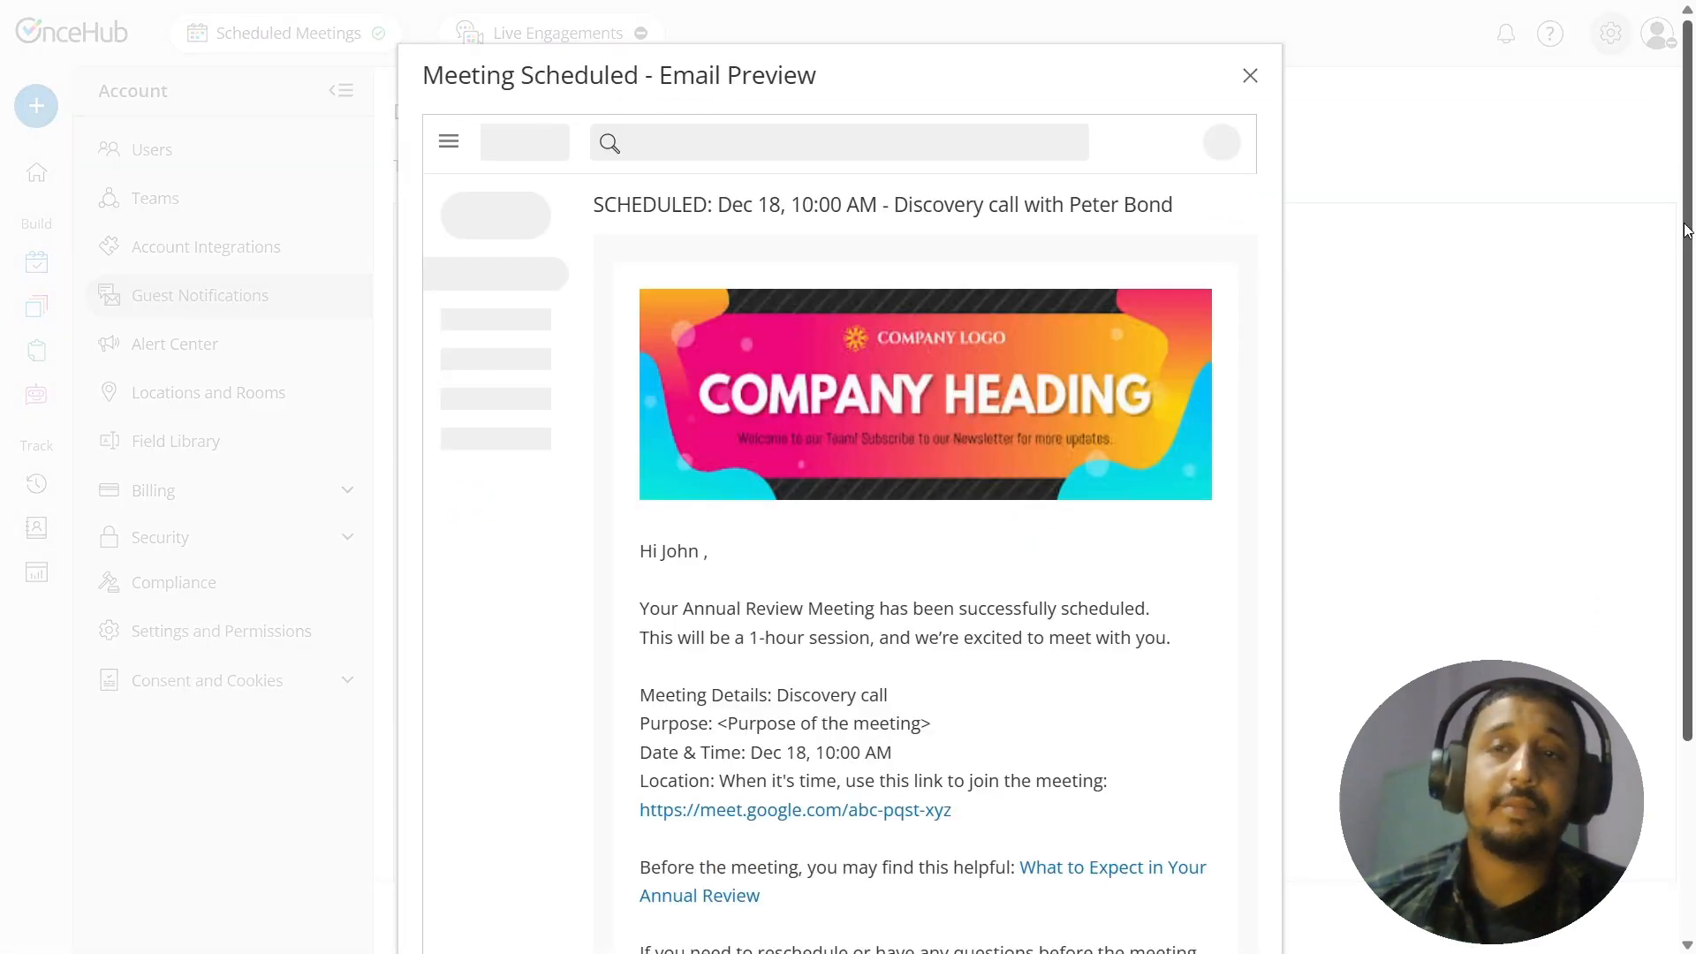
left_click_drag(1685, 260, 1634, 351)
scroll(1634, 351, "down", 2)
left_click(1209, 920)
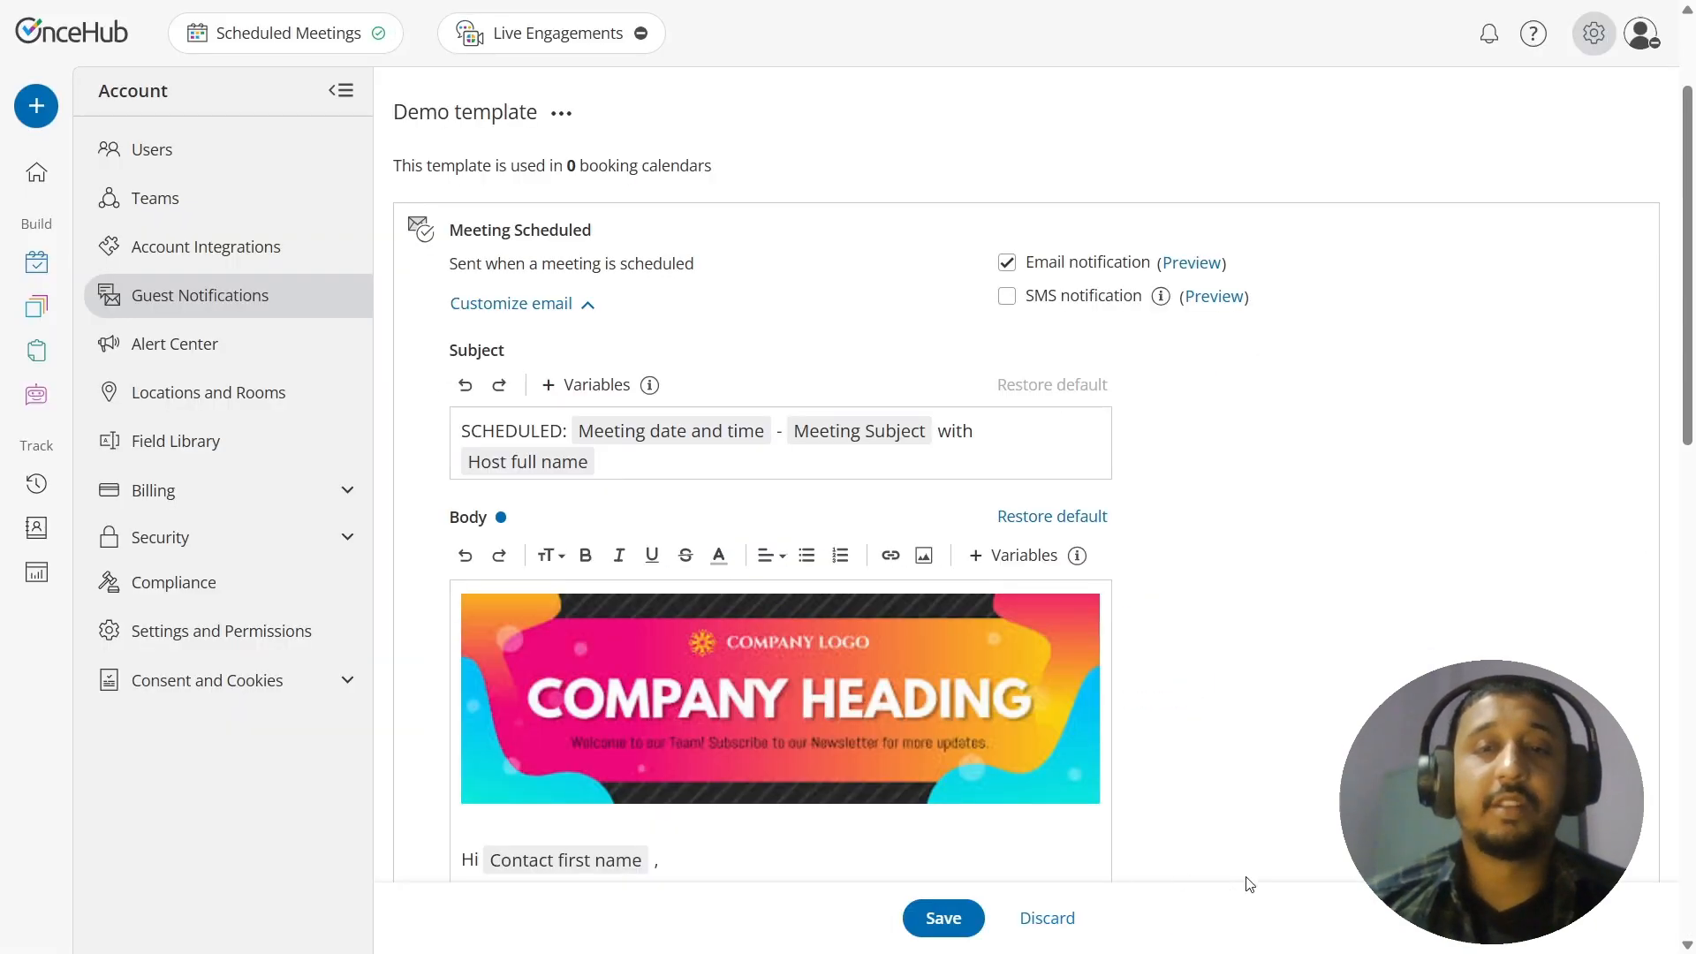
left_click(940, 922)
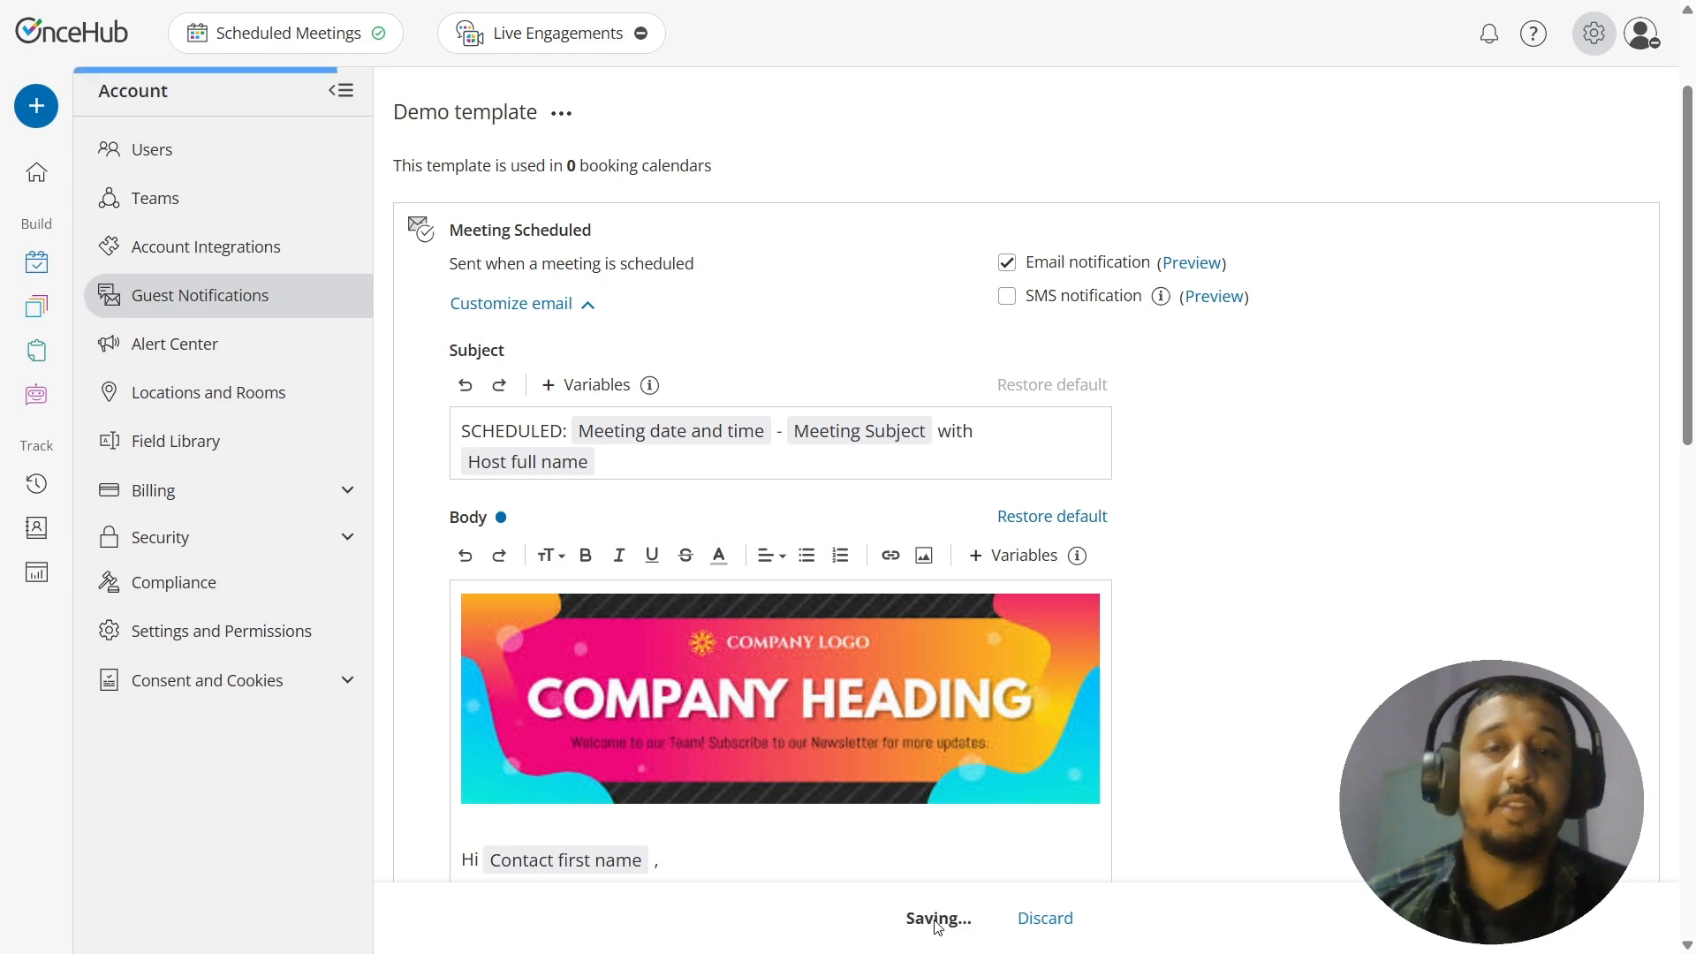
Step: Open the booking calendar assignment for the Demo template and select the Discovery Call calendar
left_click(560, 116)
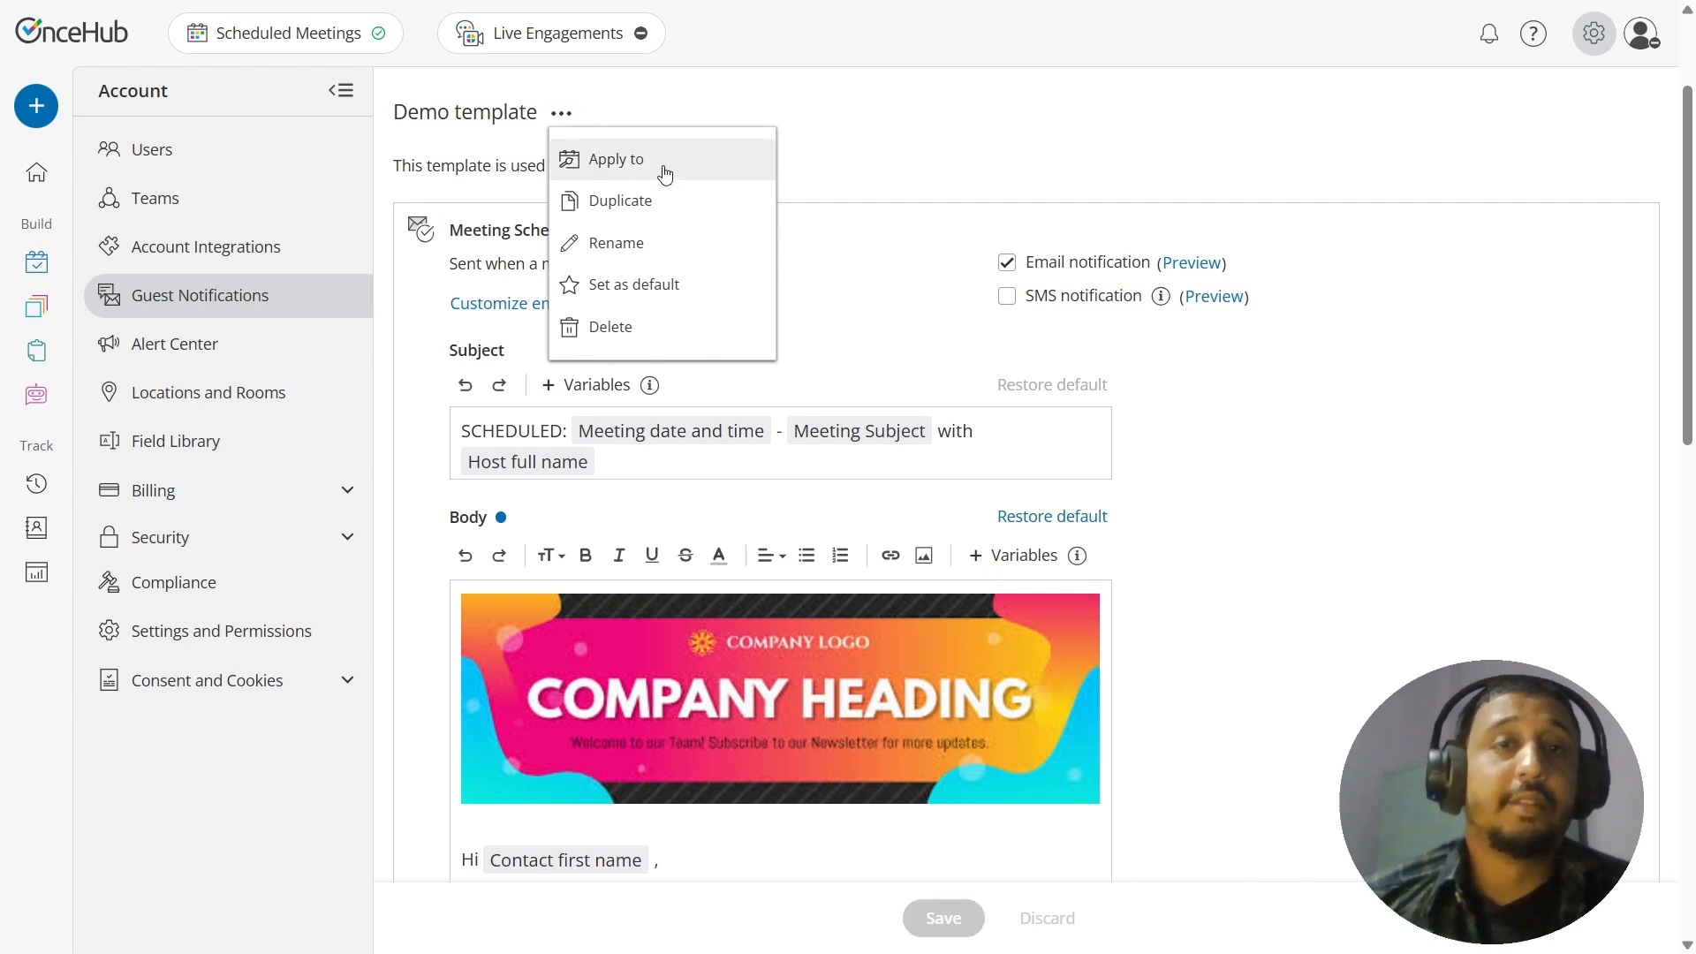
left_click(729, 168)
left_click(934, 338)
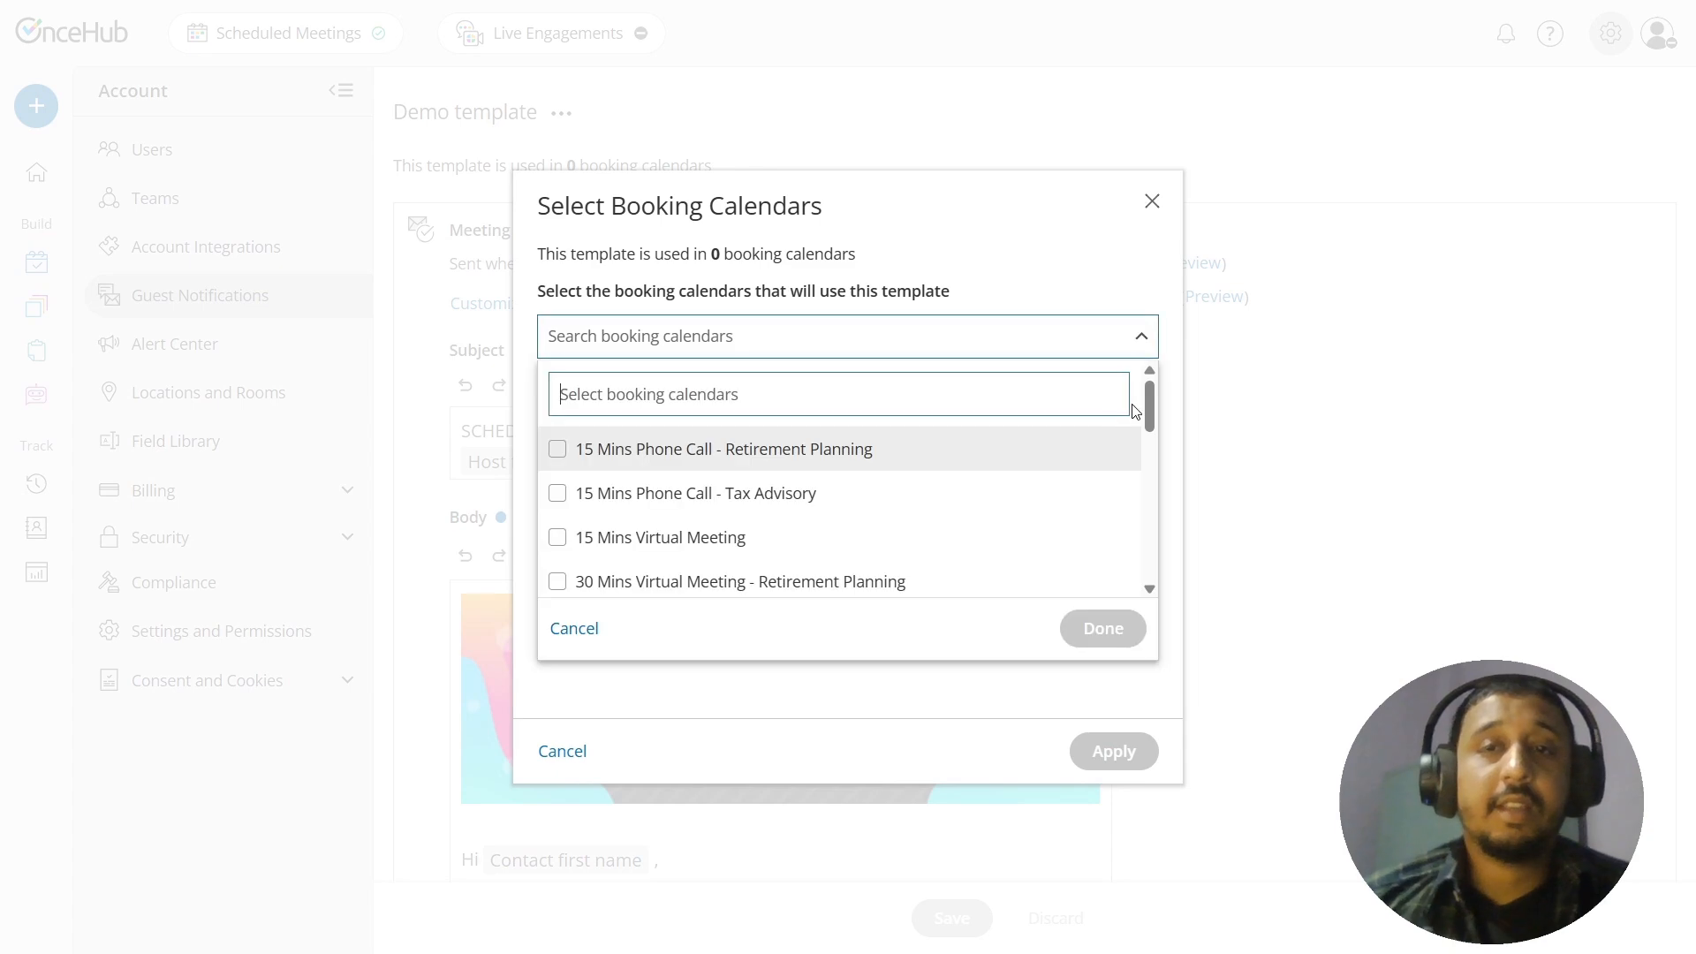
left_click_drag(1151, 404, 1158, 501)
left_click(908, 473)
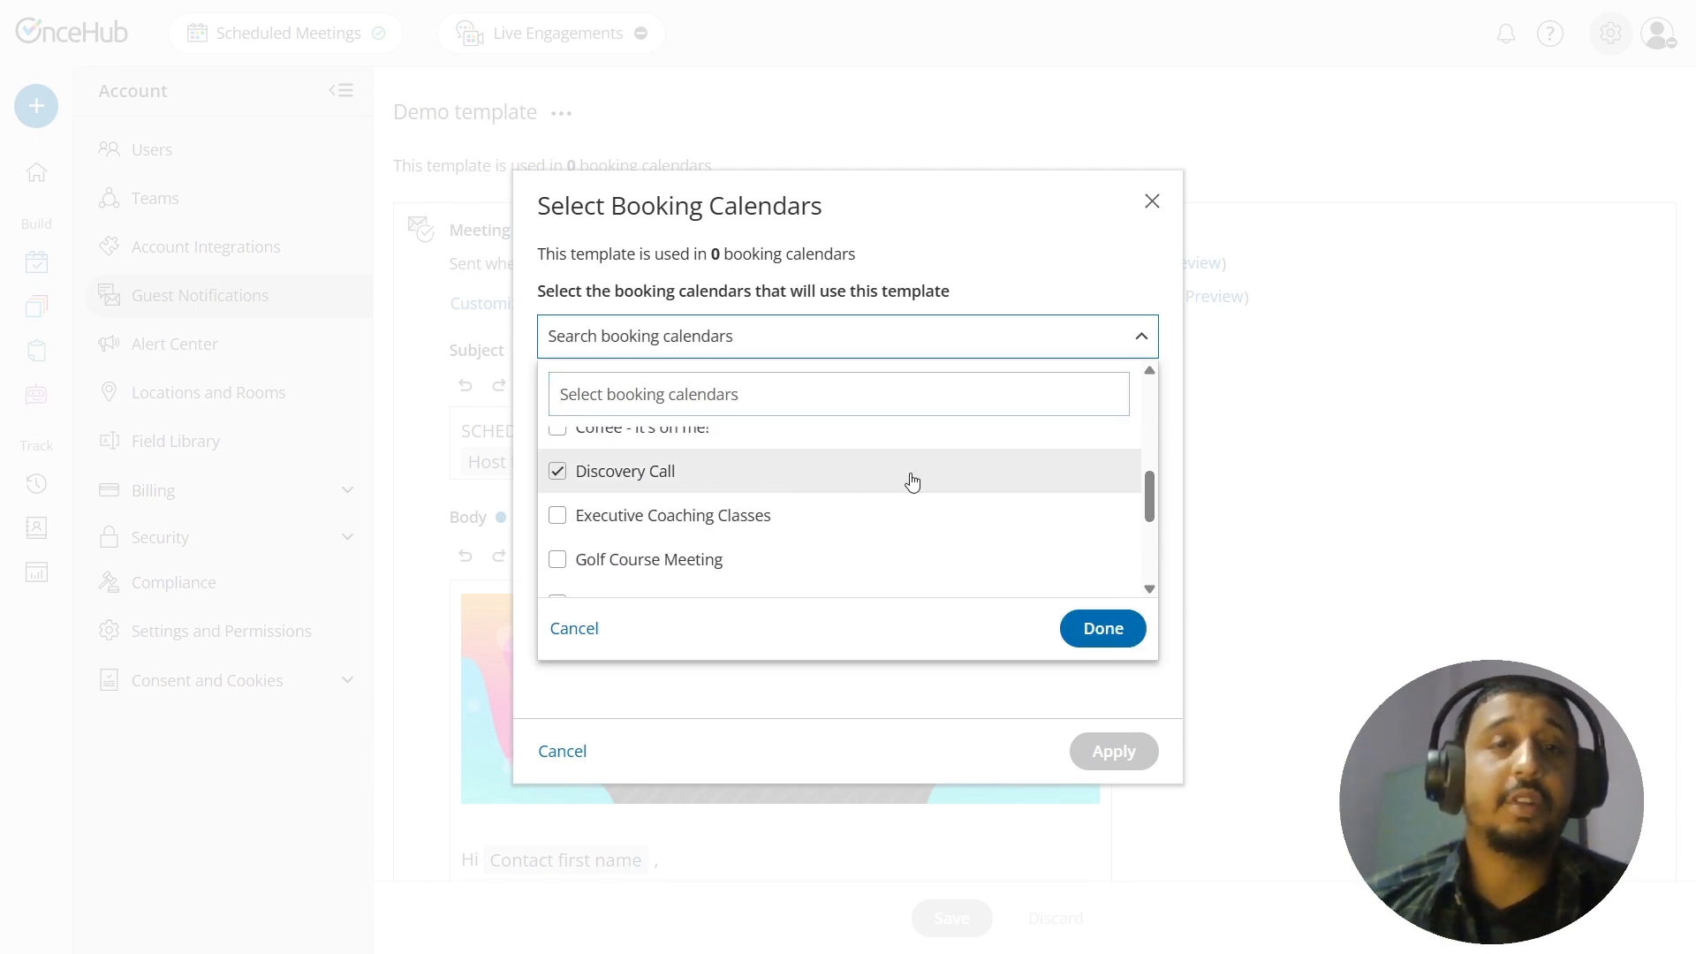
left_click(1109, 628)
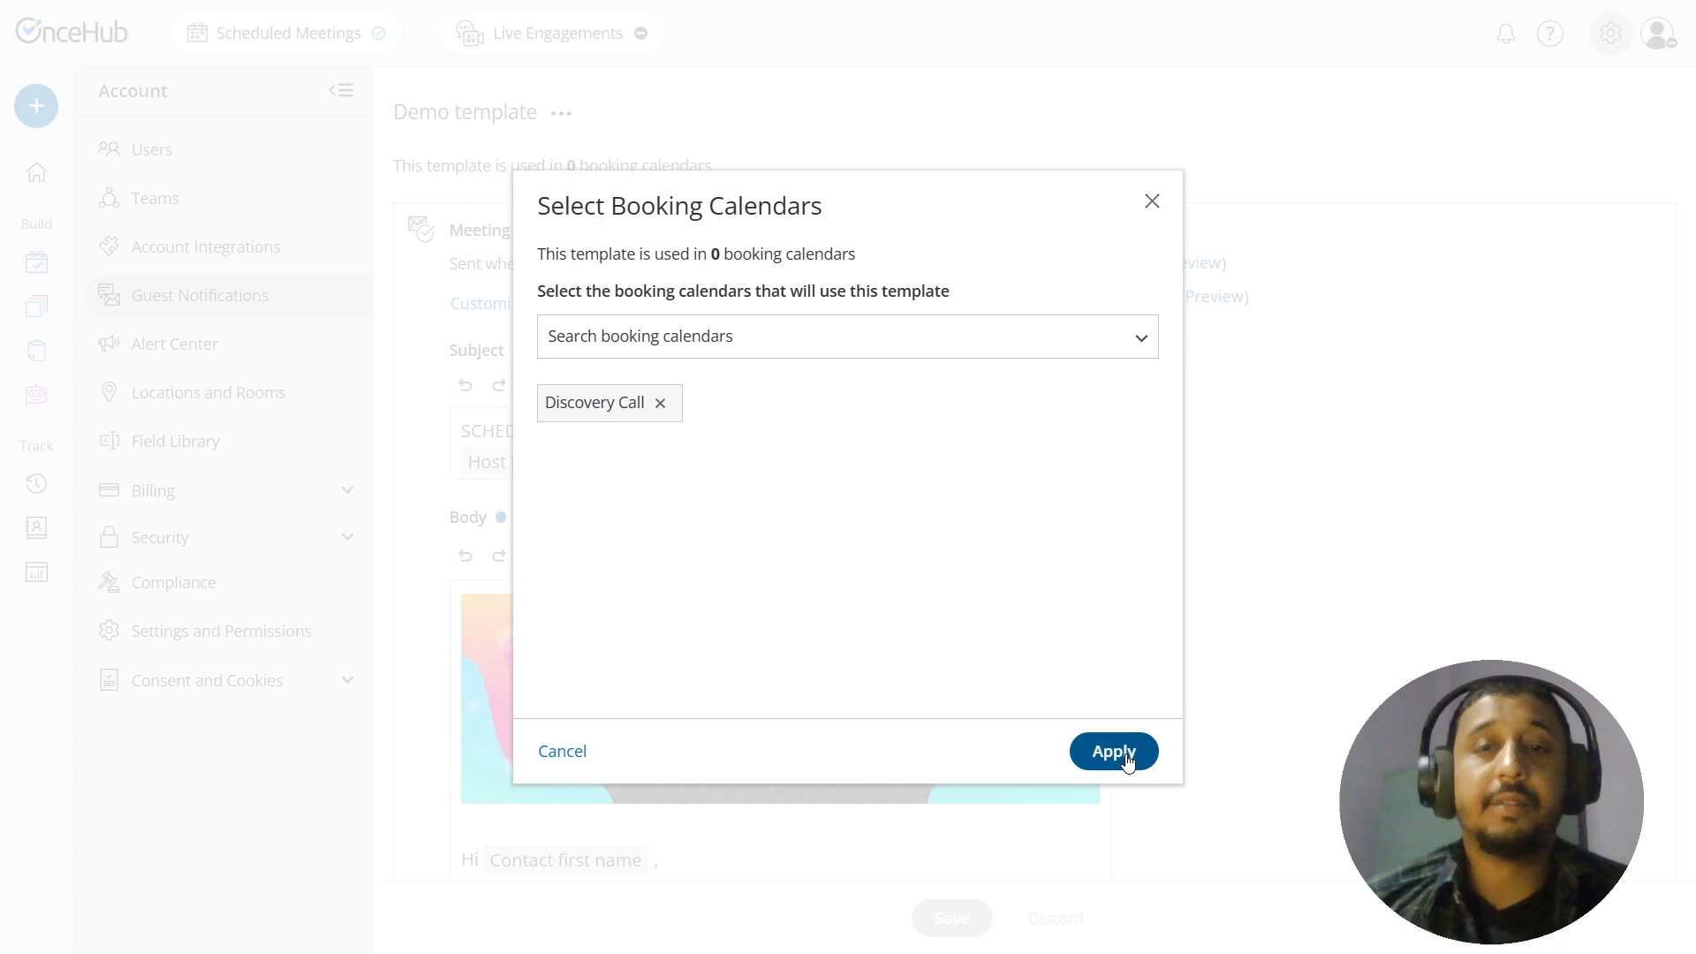
Step: Add Coffee - it's on me! and the 60 Mins In-Office Meeting calendars for Retirement Planning and Tax Advisory, and apply the template to the selection
left_click(929, 334)
left_click(727, 523)
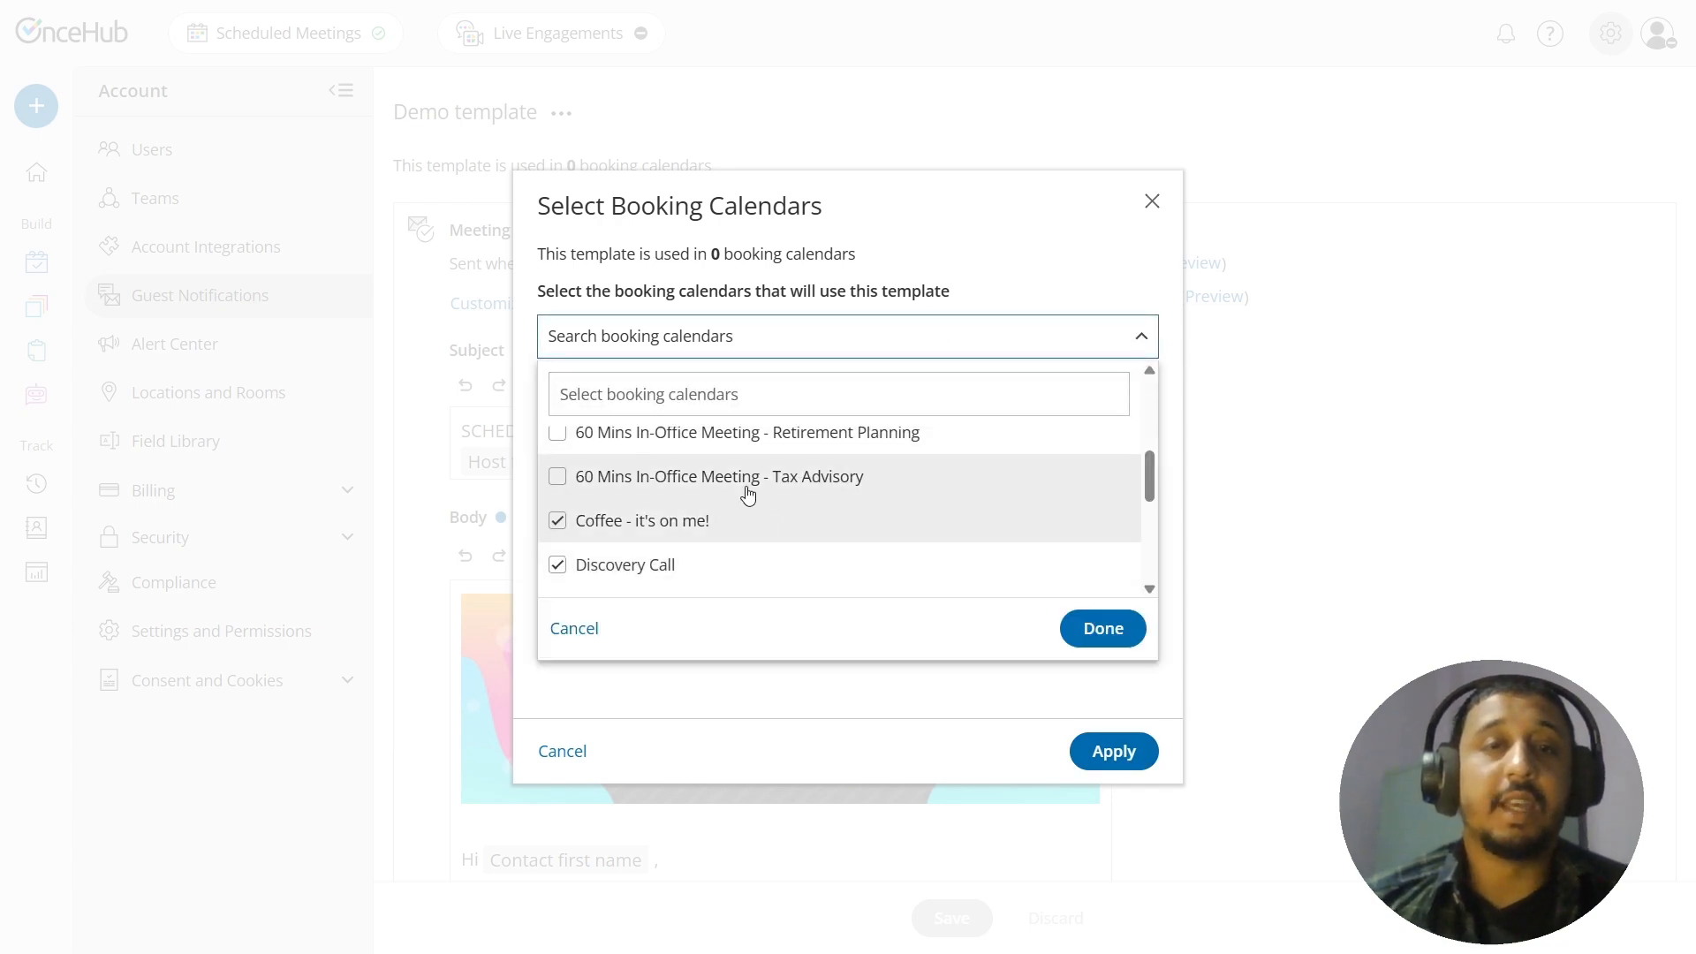
left_click(746, 481)
left_click(1109, 632)
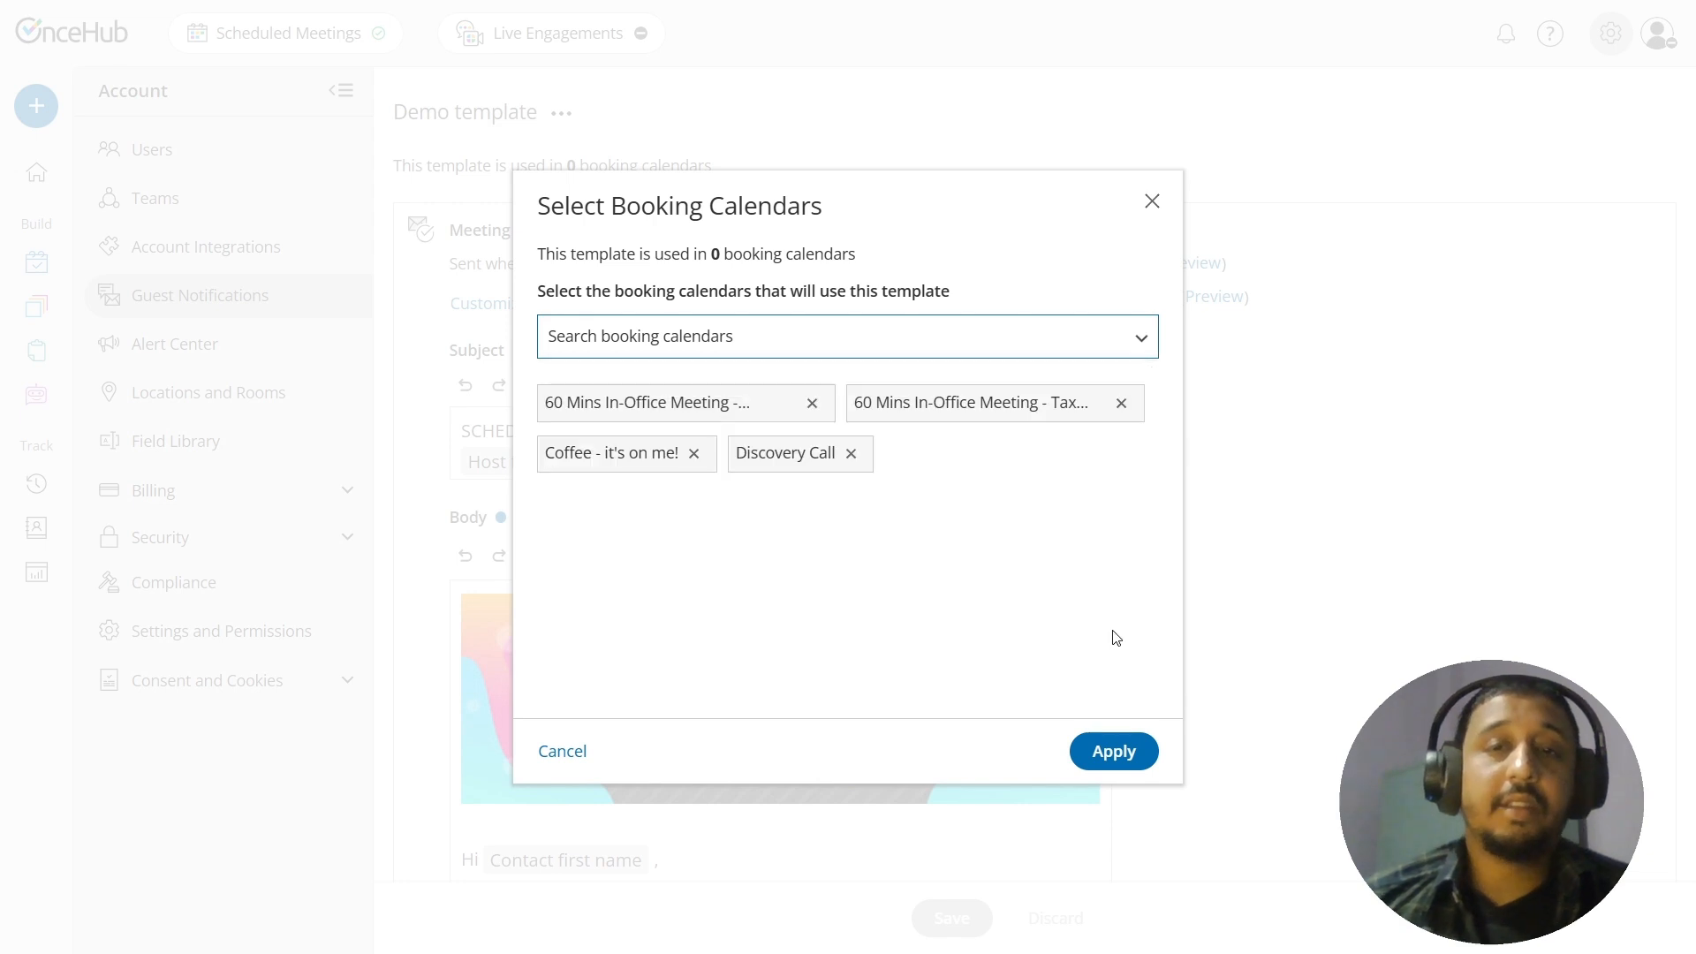
left_click(1111, 751)
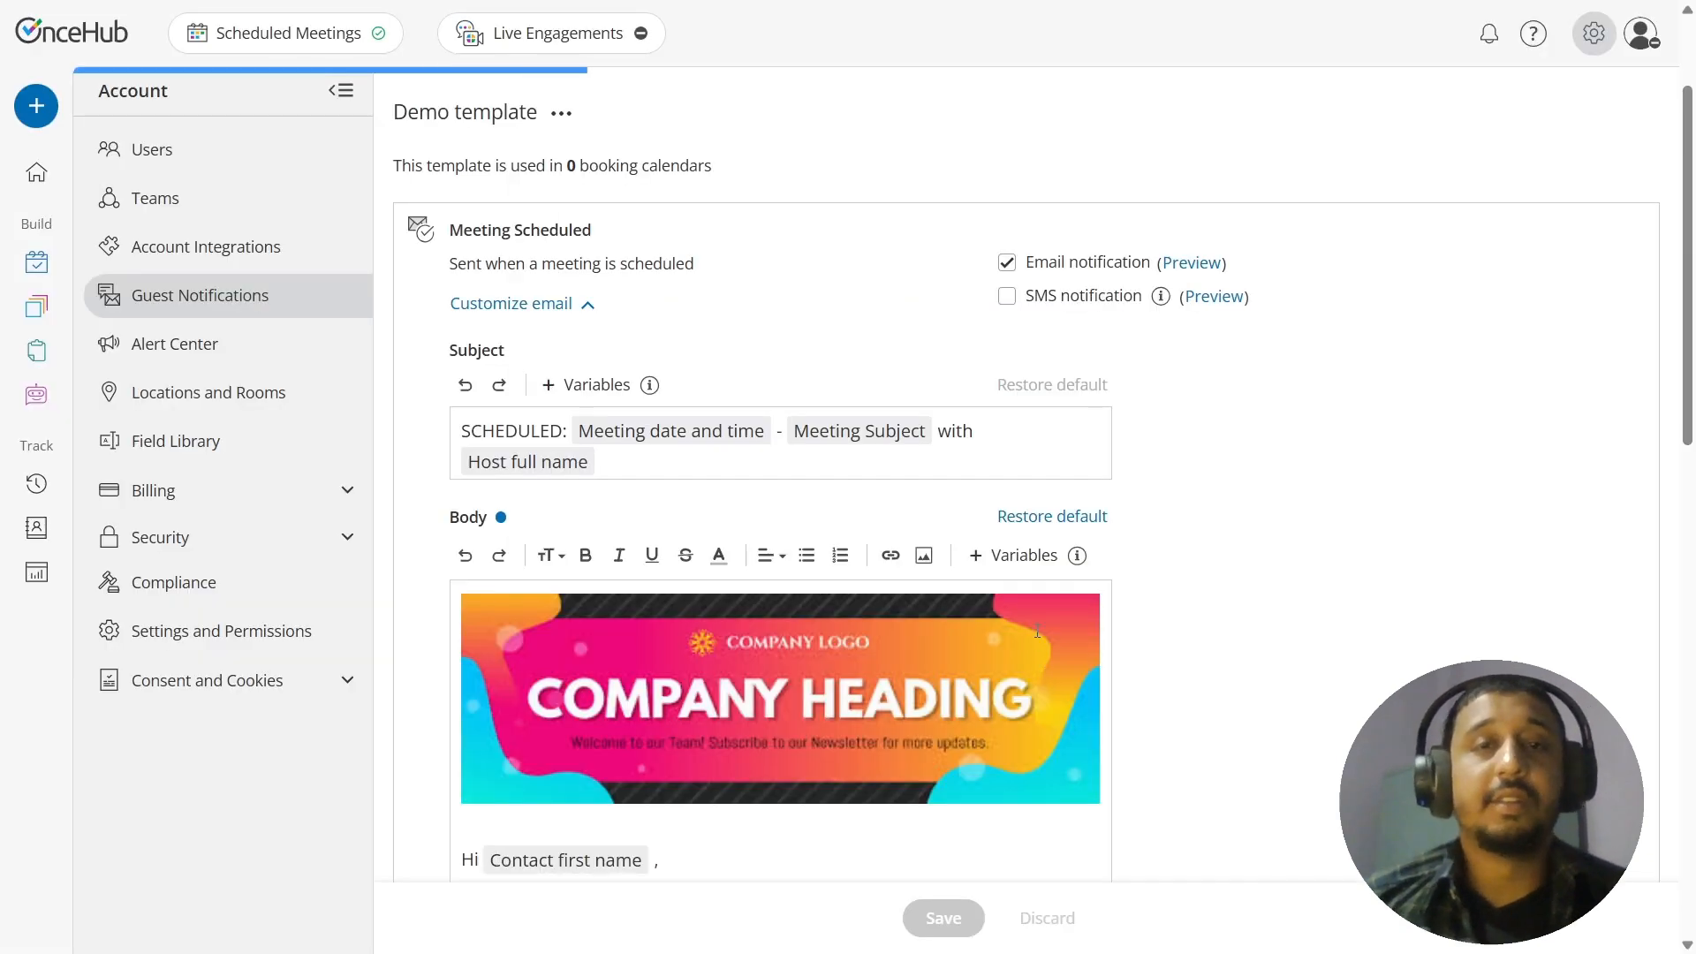
Step: Set the Demo template as the default guest notification template
left_click(556, 115)
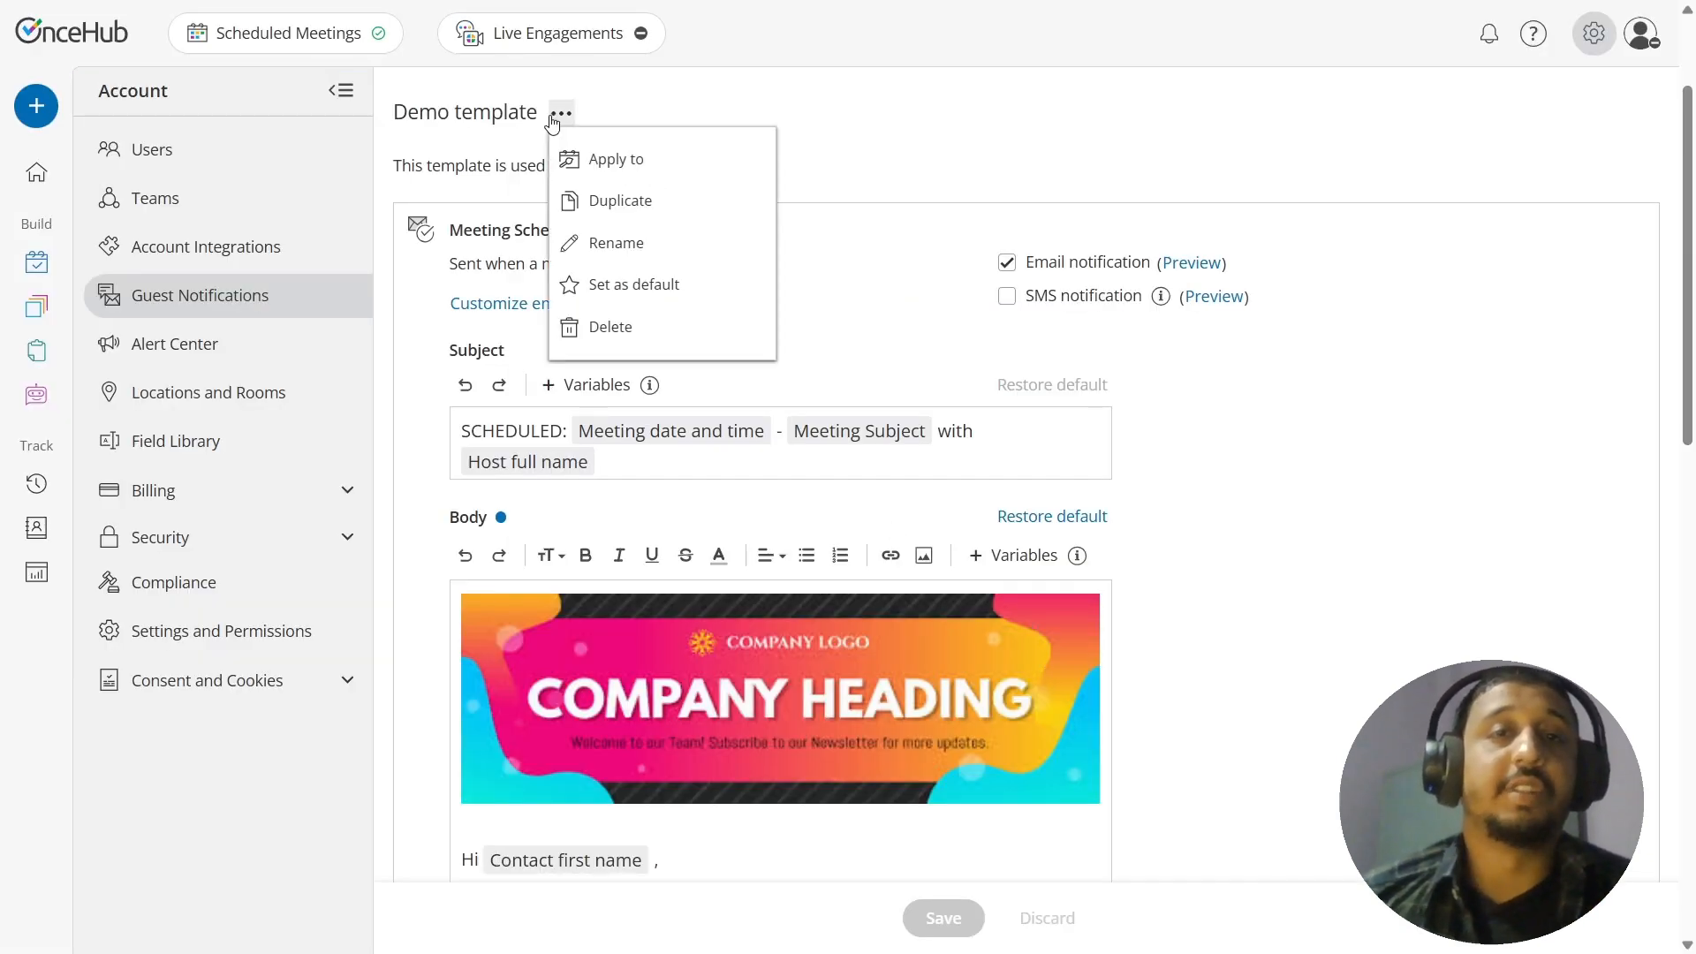
left_click(704, 289)
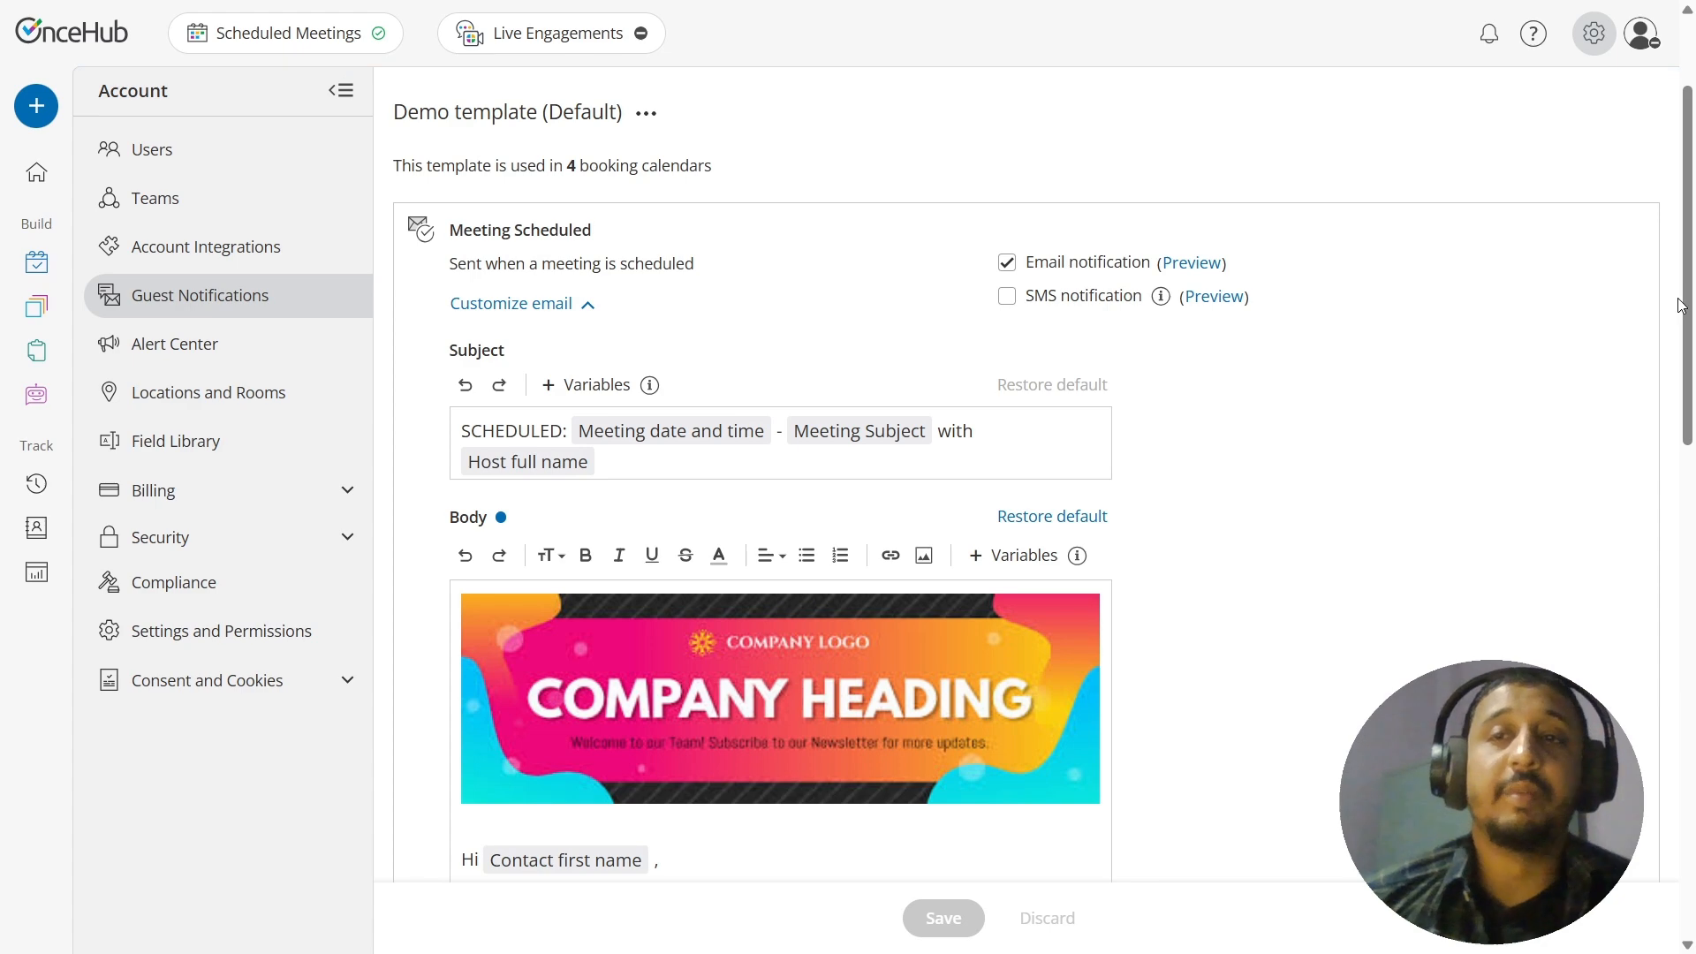
left_click_drag(1689, 296, 1682, 204)
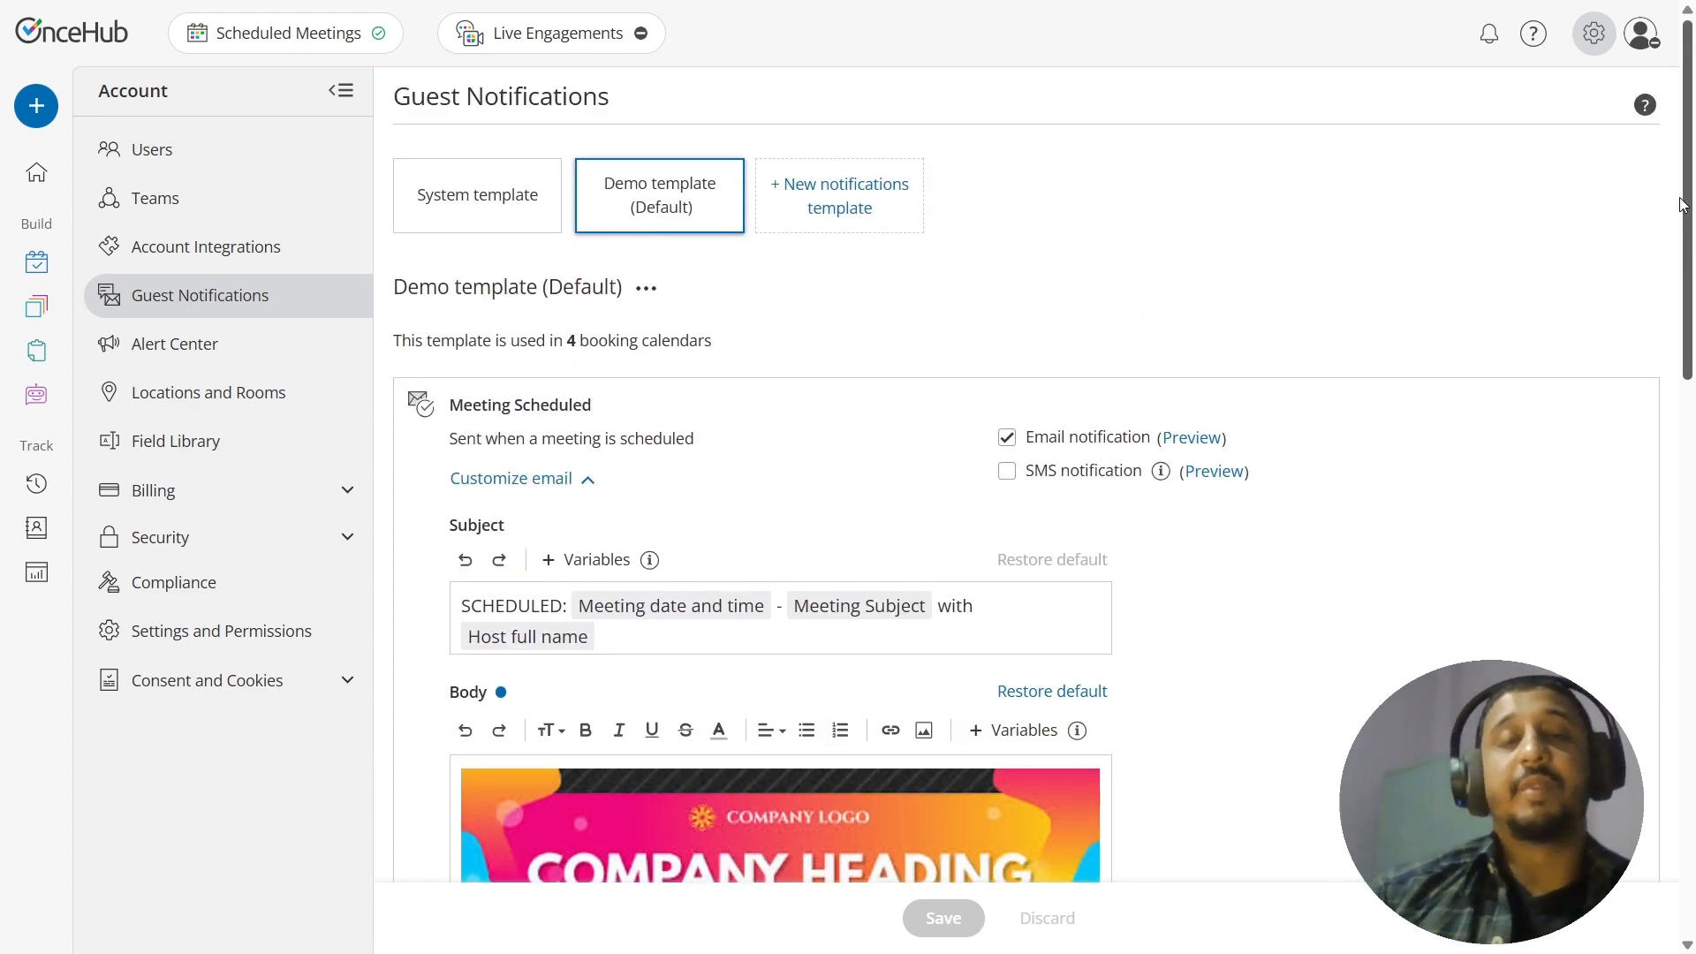